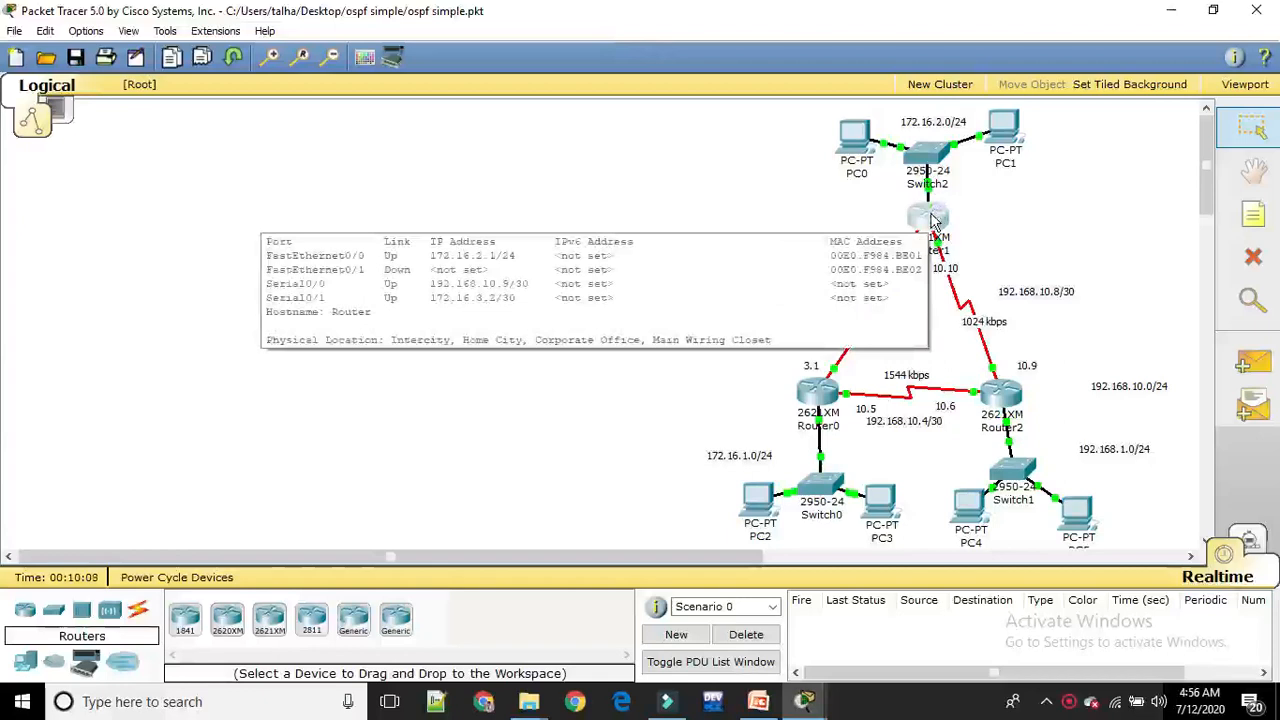
- Open Router1's command line and leave configuration mode for the privileged EXEC prompt
click(930, 220)
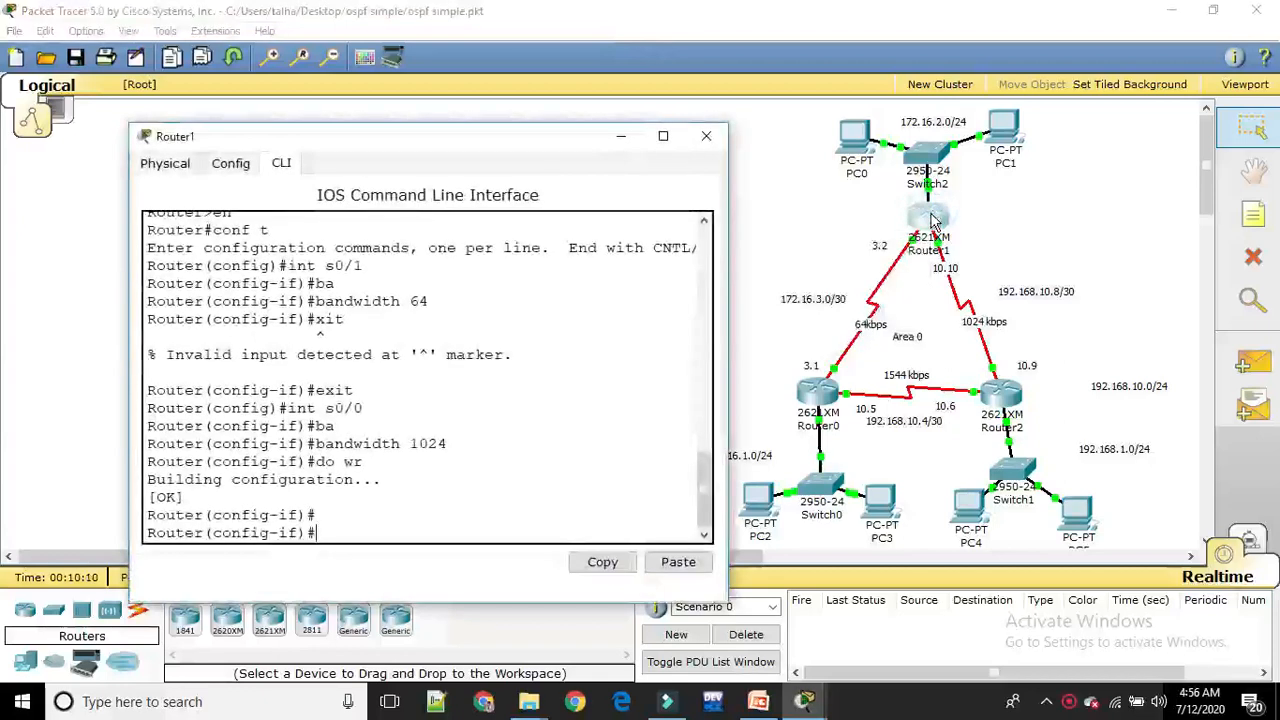
key(Return)
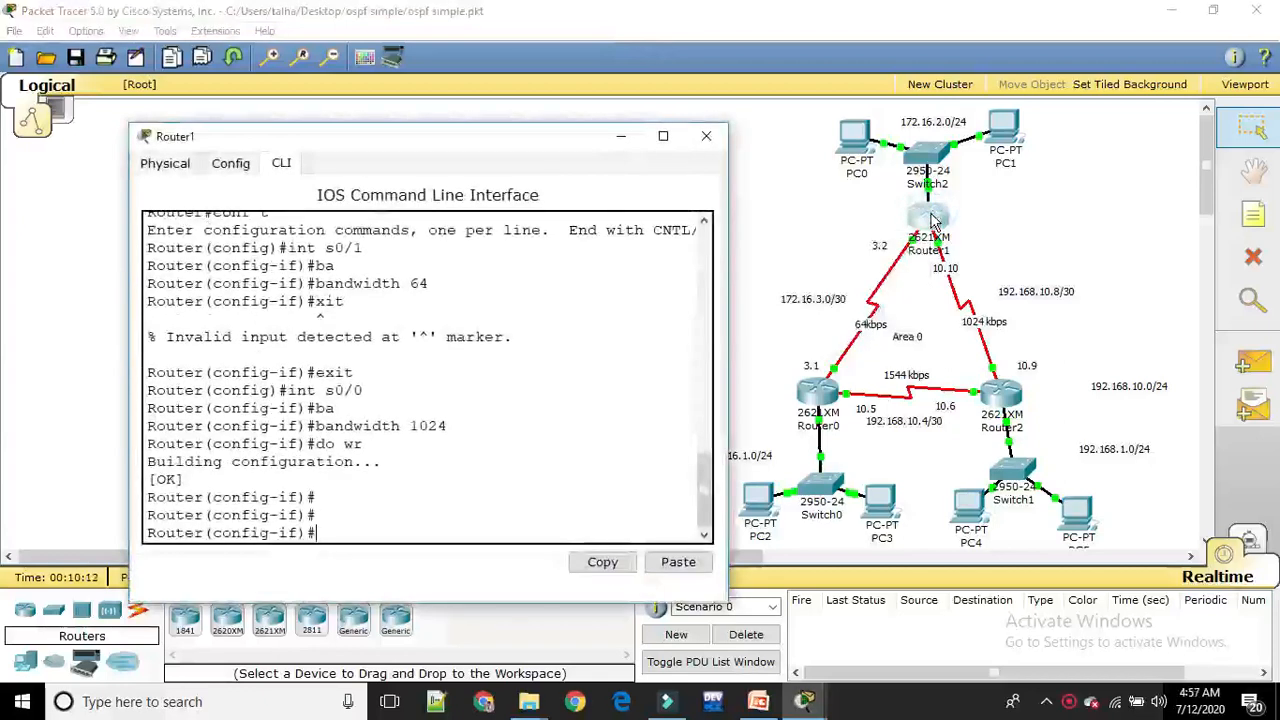
text(exit)
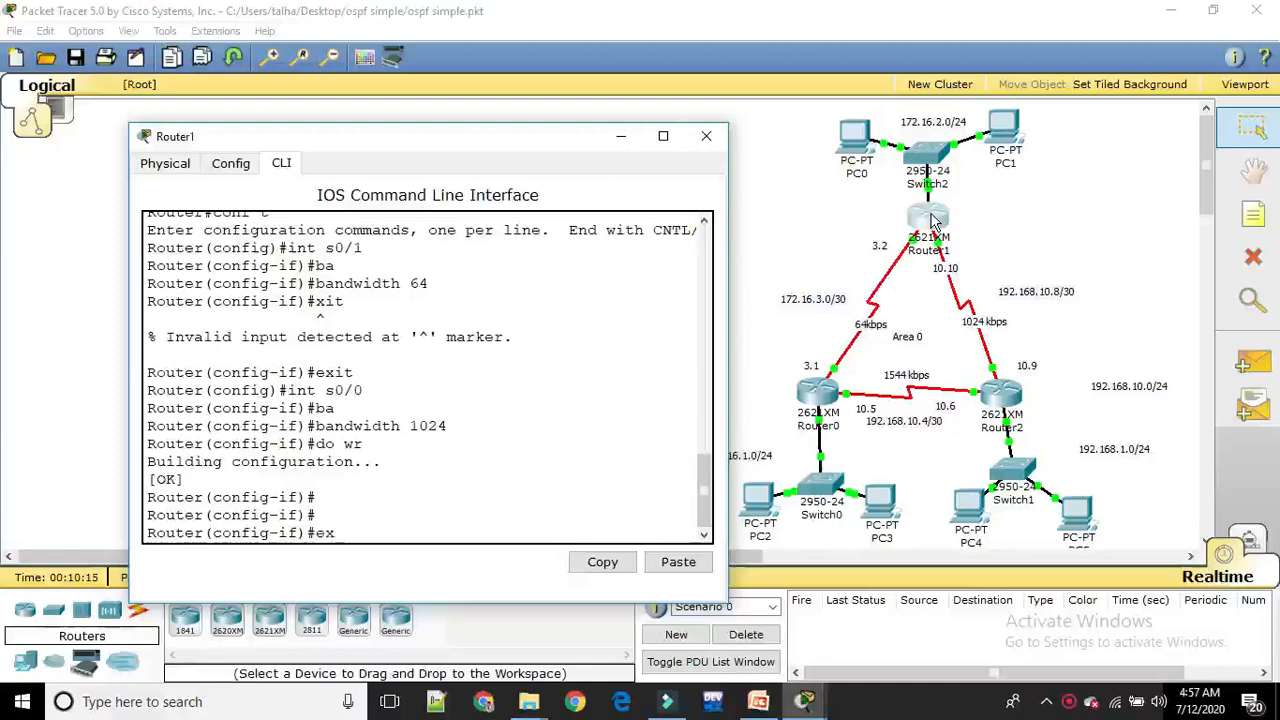
key(Return)
text(exit)
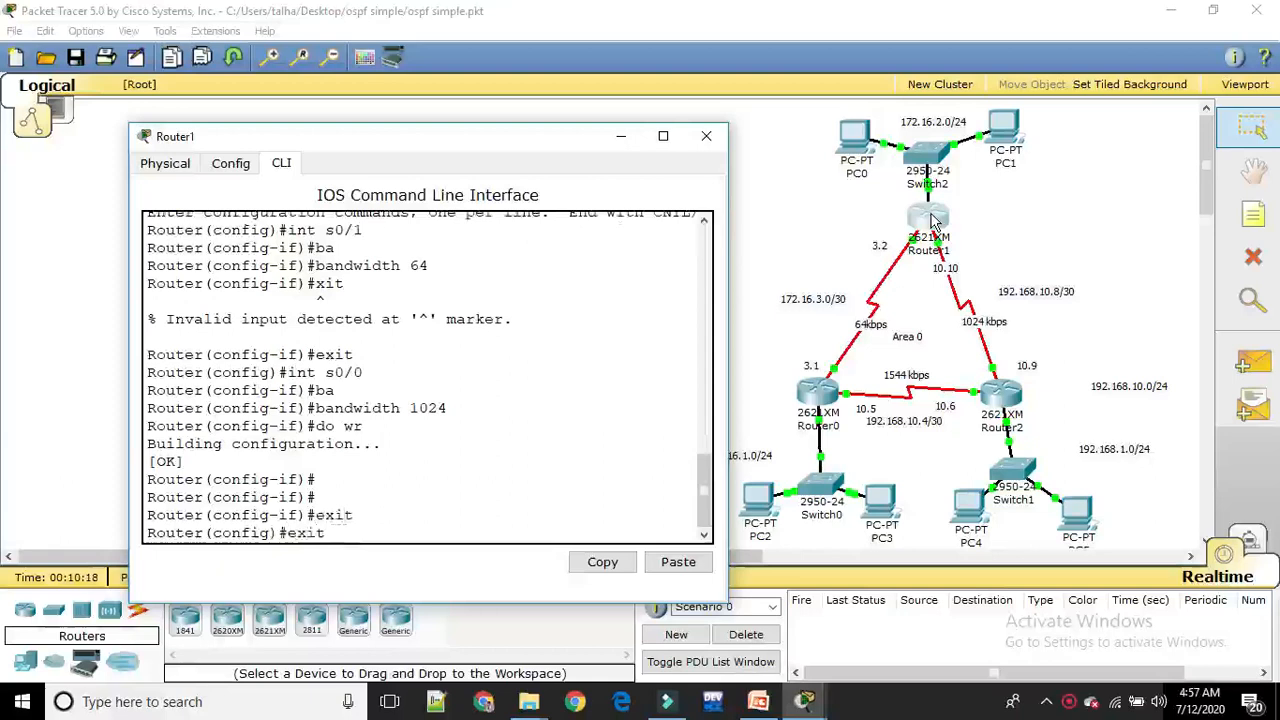
key(Return)
- Display Router1's running configuration with sh run and page through it to the end, checking the interface addresses and bandwidths
text(sh )
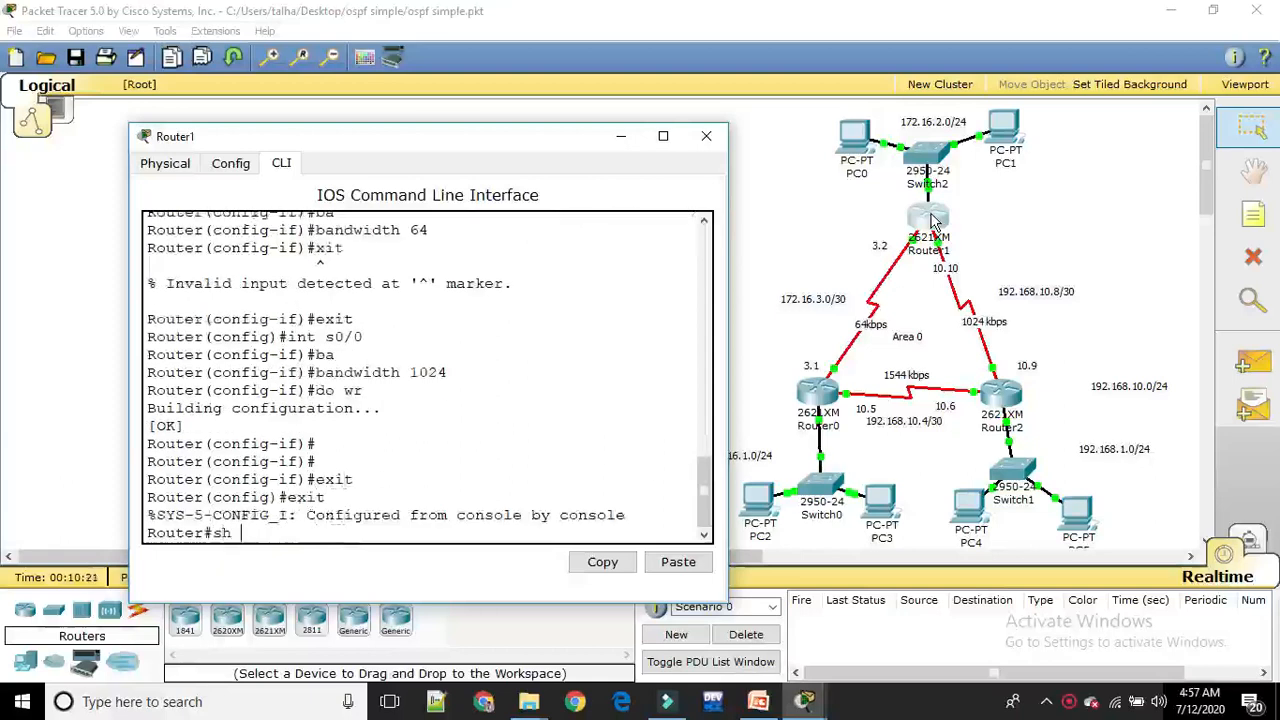
text(run)
key(Return)
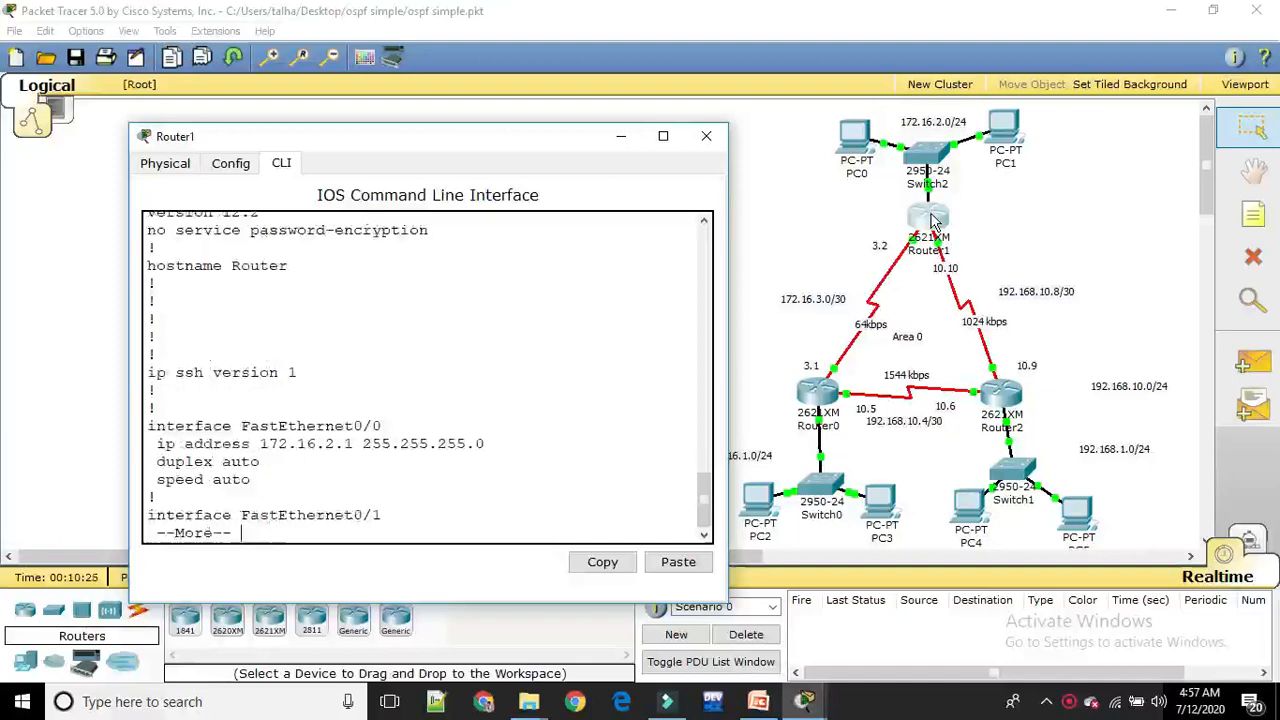
key(Return)
key(Return)
key(Return)
key(Return)
key(Return)
key(Return)
key(Return)
key(Return)
key(Return)
key(Return)
key(Return)
key(Return)
key(Return)
key(Return)
key(Return)
key(Return)
key(Return)
key(Return)
key(Return)
key(Return)
key(Return)
key(Return)
key(Return)
key(Return)
key(Return)
key(Return)
key(Return)
key(Return)
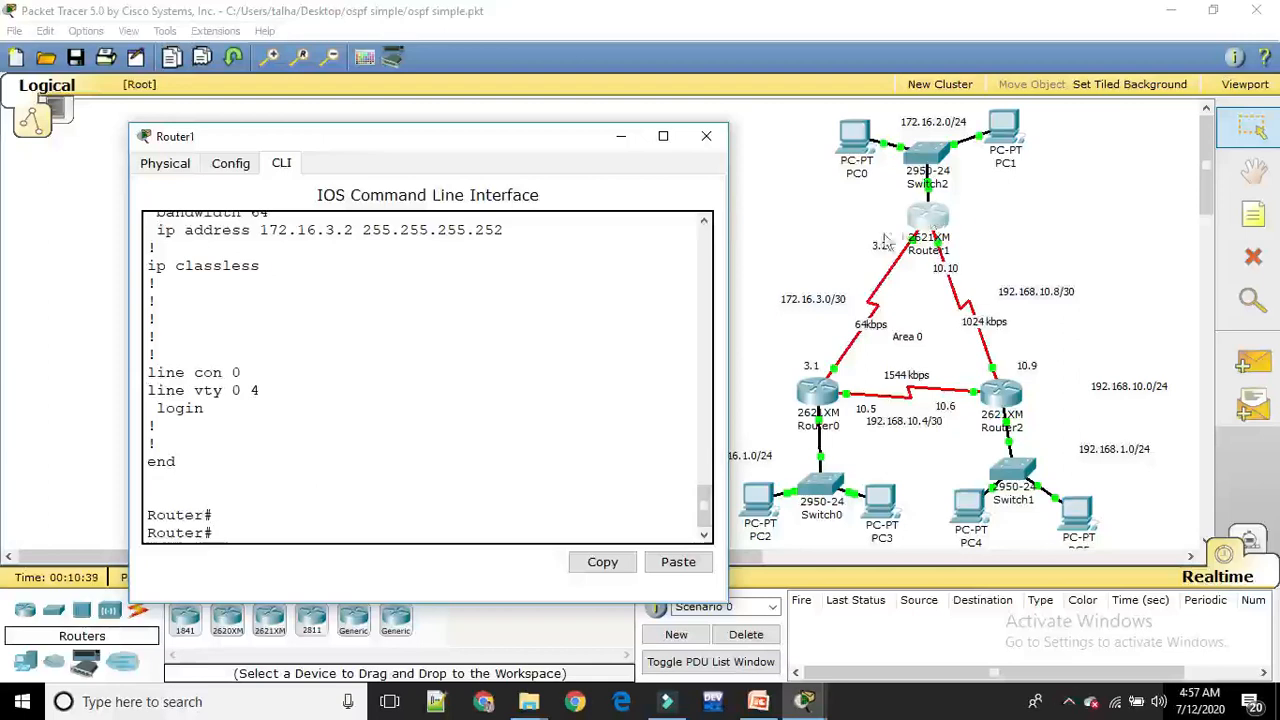
- Open Router0's command line and leave configuration mode for the privileged EXEC prompt
click(783, 232)
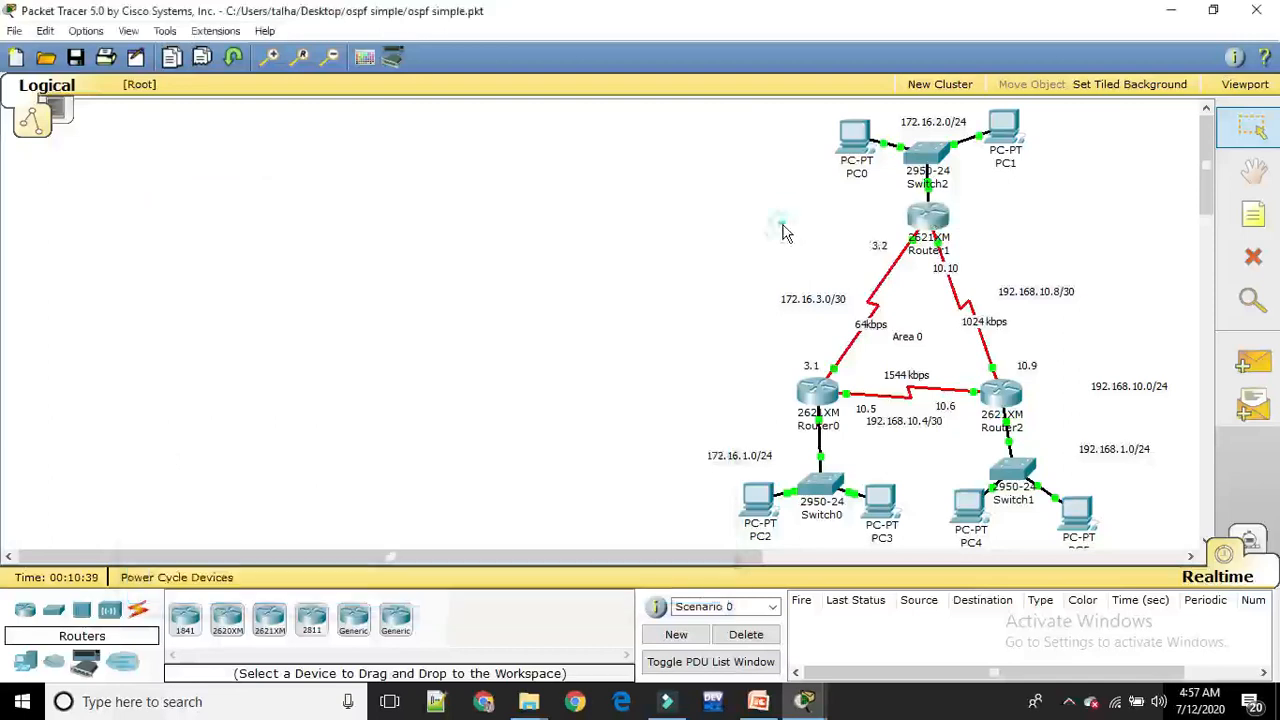
click(824, 396)
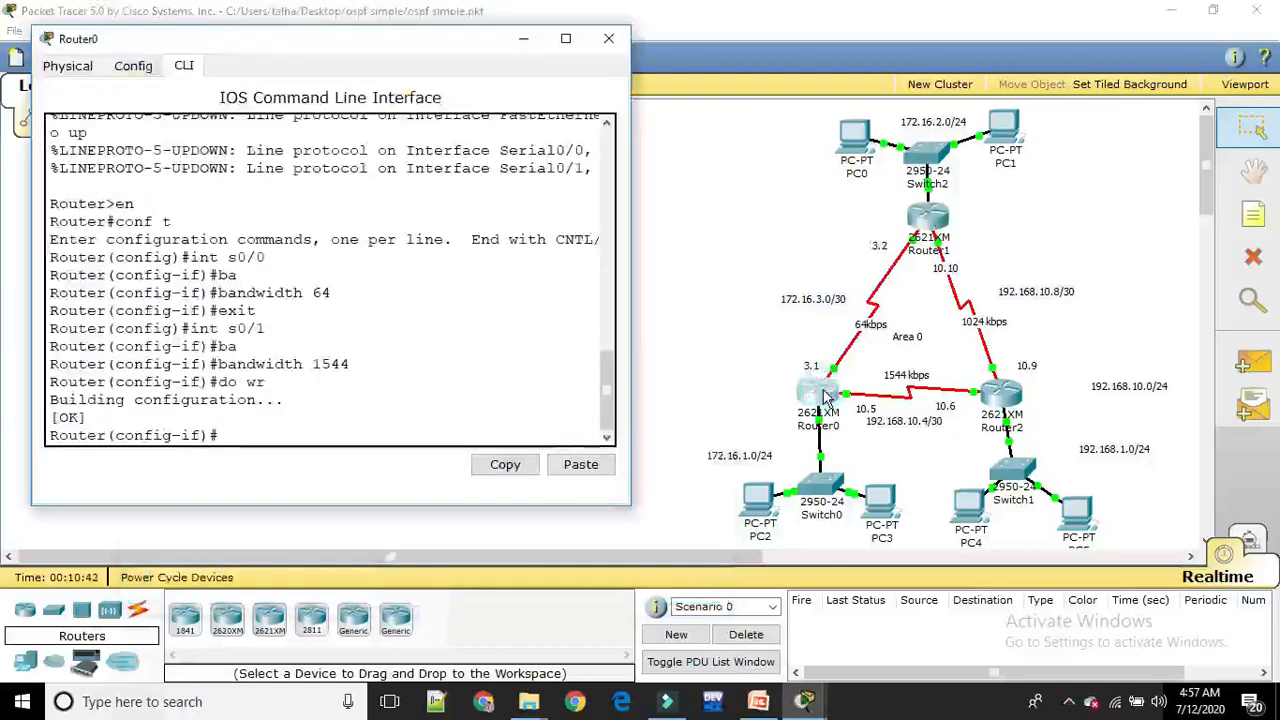
text(exit)
key(Return)
text(exit)
key(Return)
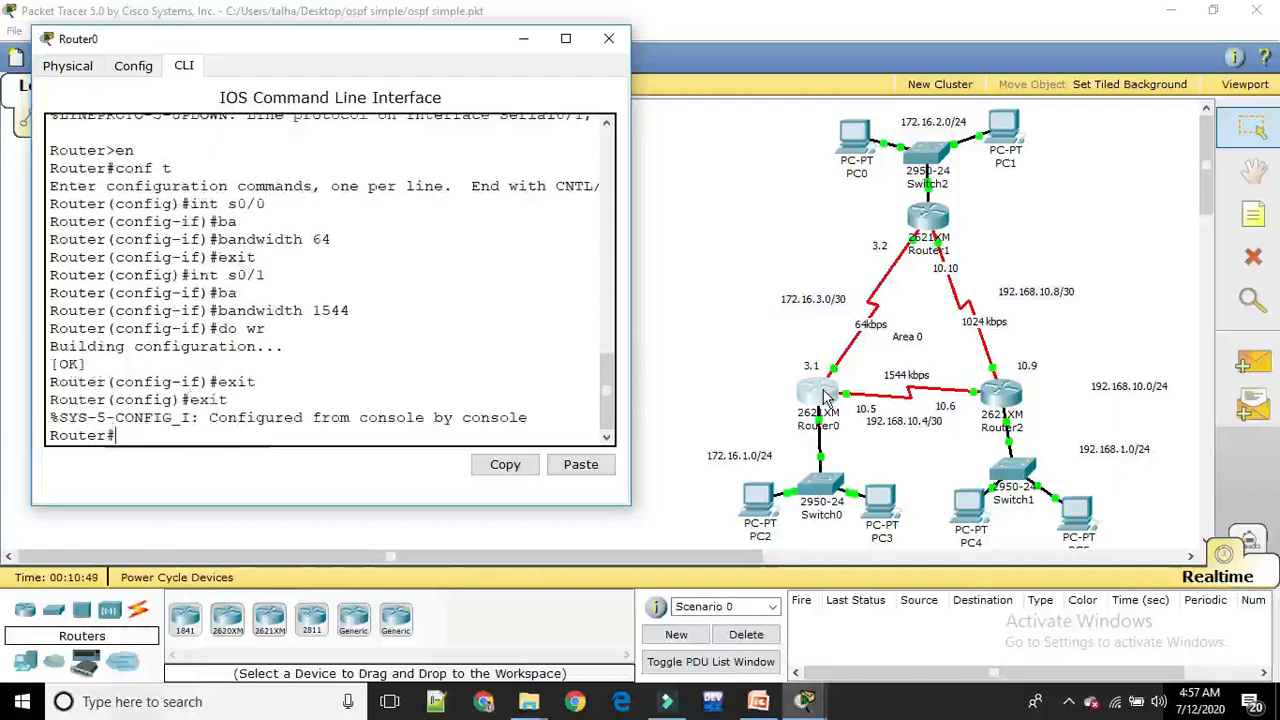
- Display Router0's running configuration with sh run and page through it to the end, checking the interface addresses and bandwidths
text(sh run)
key(Return)
key(Return)
key(Return)
key(Return)
key(Return)
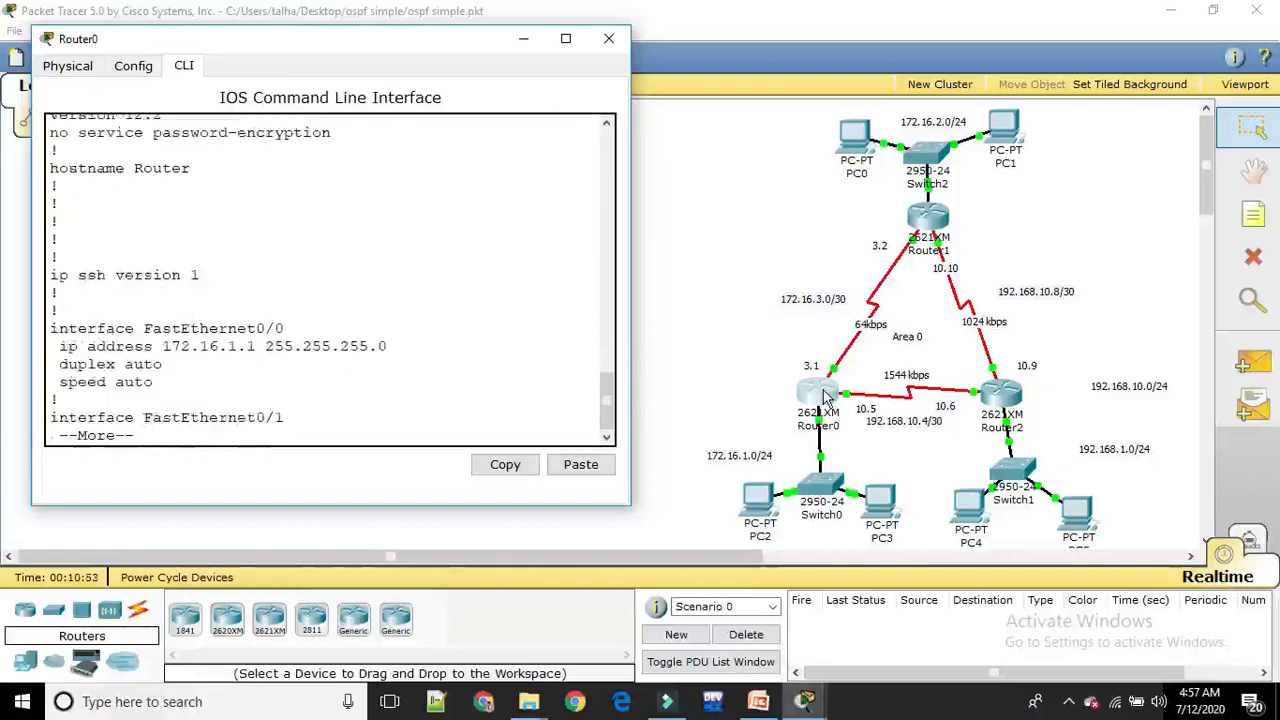
key(Return)
key(Return)
key(Return)
key(Return)
key(Return)
key(Return)
key(Return)
key(Return)
key(Return)
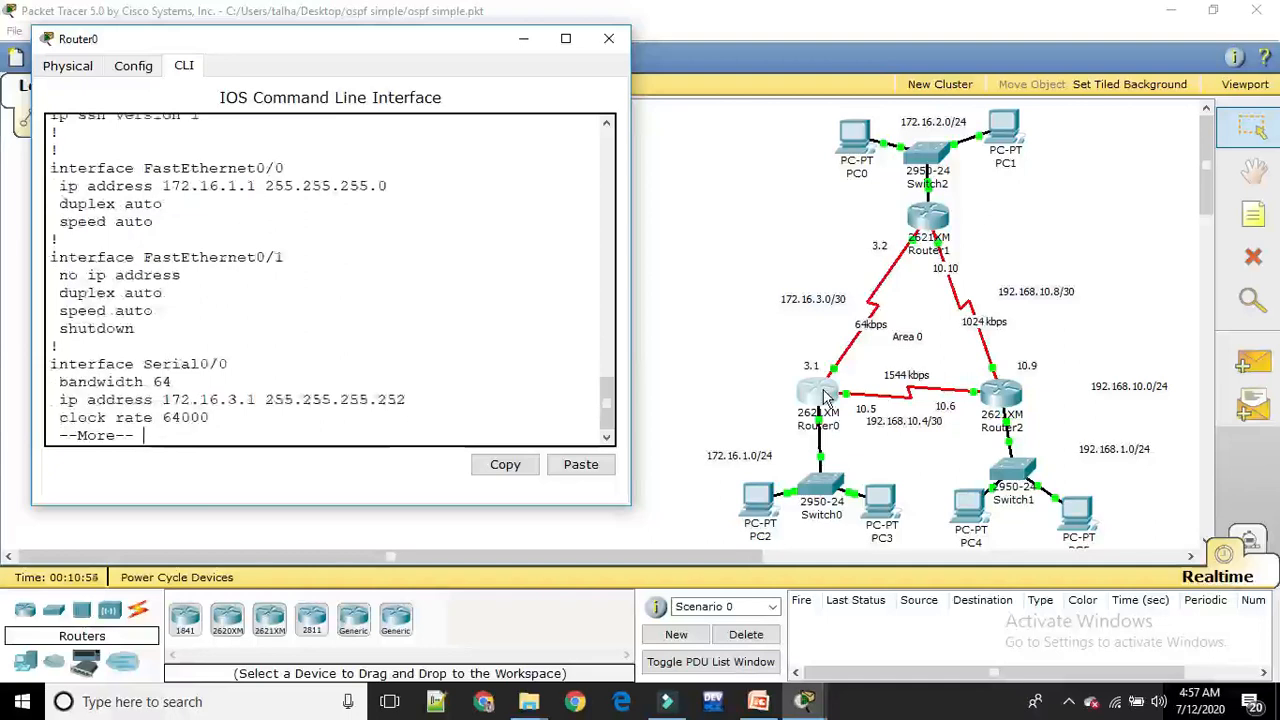
key(Return)
key(Return)
key(Return)
key(Return)
key(Return)
key(Return)
key(Return)
key(Return)
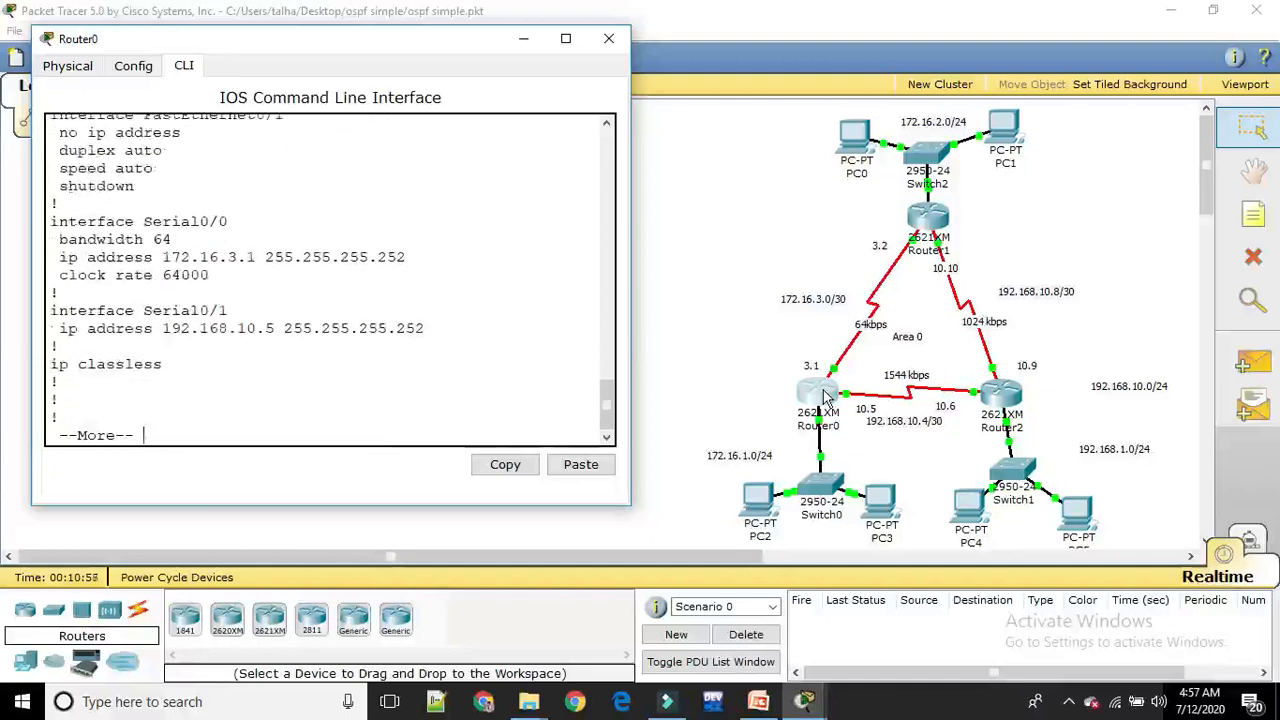
key(Return)
key(Return)
key(Return)
key(Return)
key(Return)
key(Return)
key(Return)
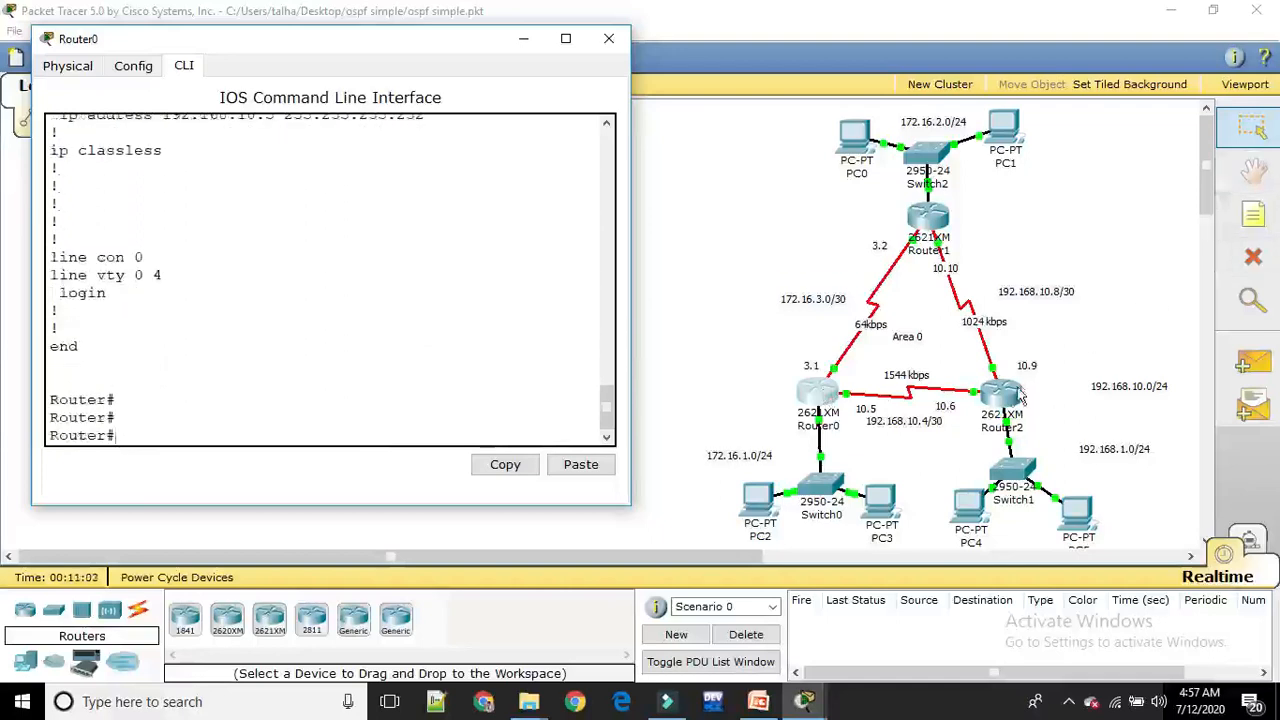
- Open Router2's command line and leave configuration mode for the privileged EXEC prompt
click(1020, 395)
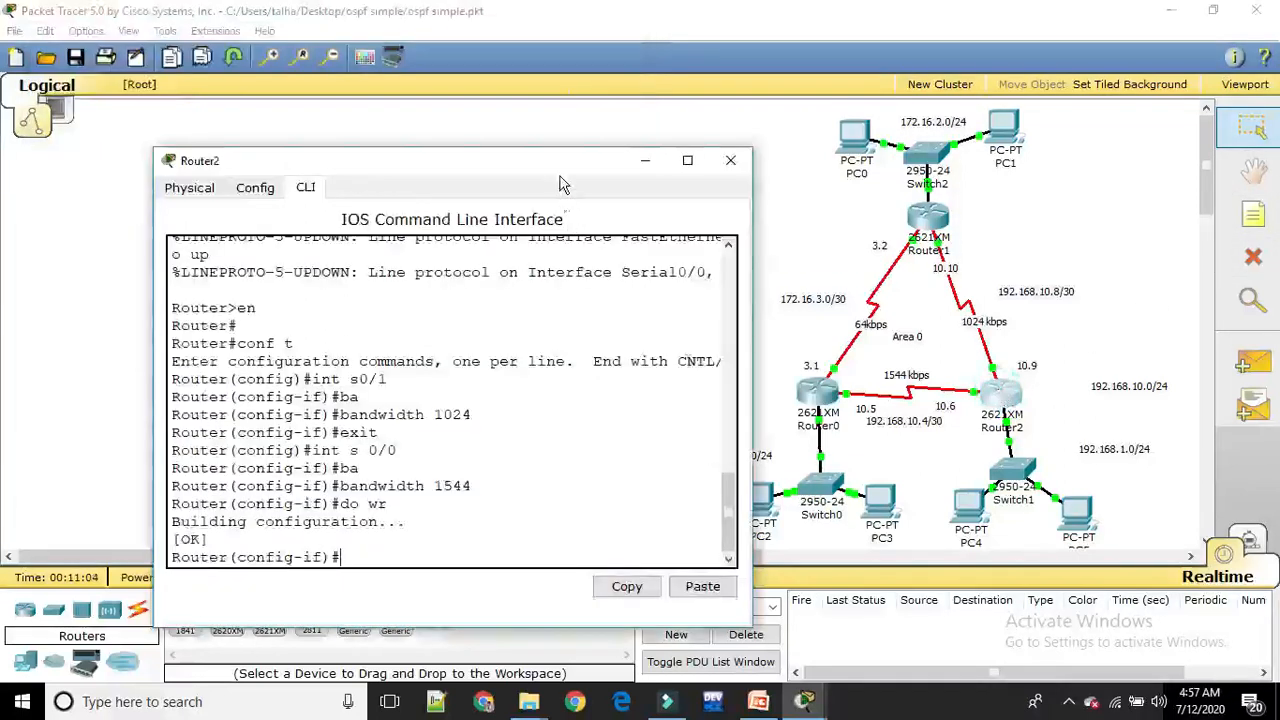
drag(548, 172, 461, 125)
text(exit)
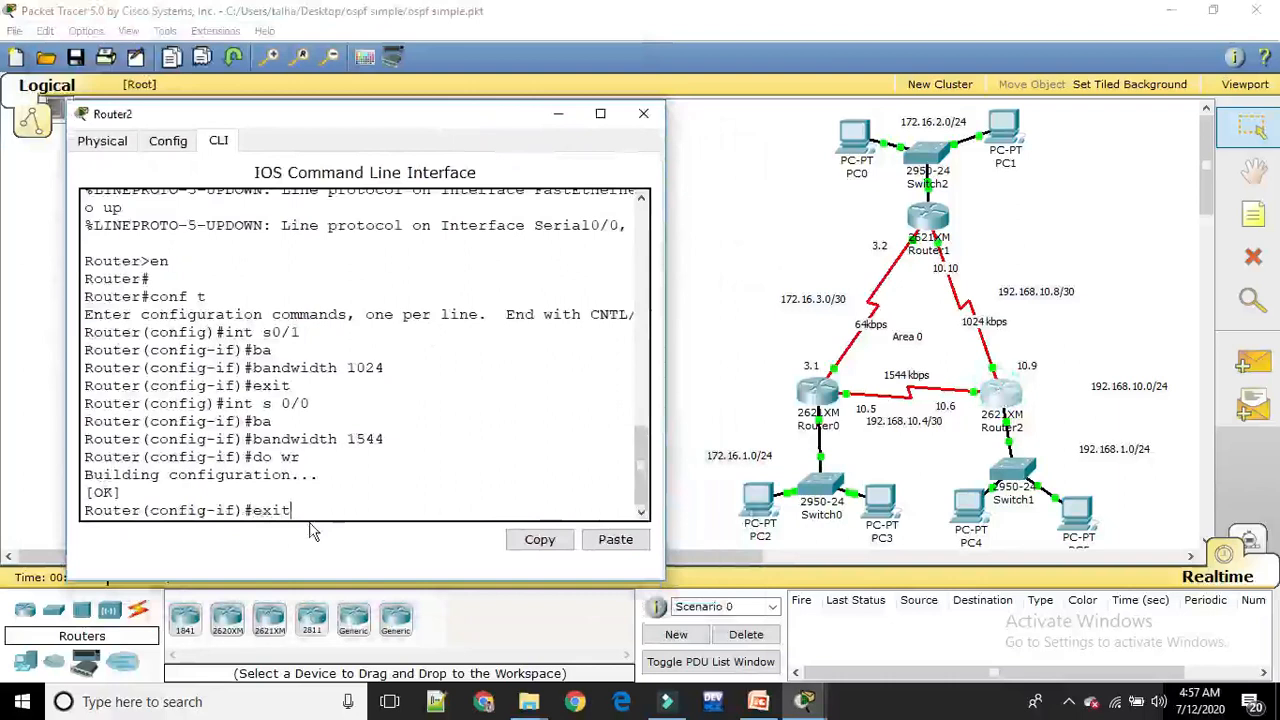
key(Return)
text(exit)
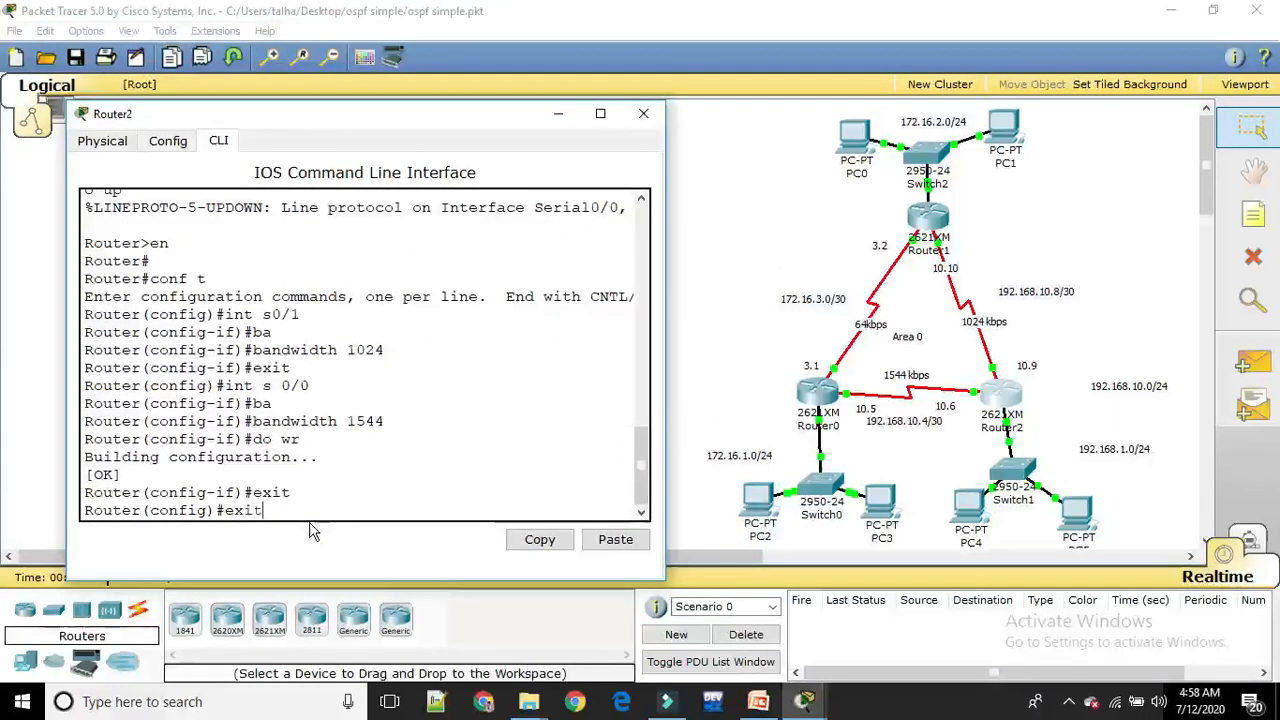
key(Return)
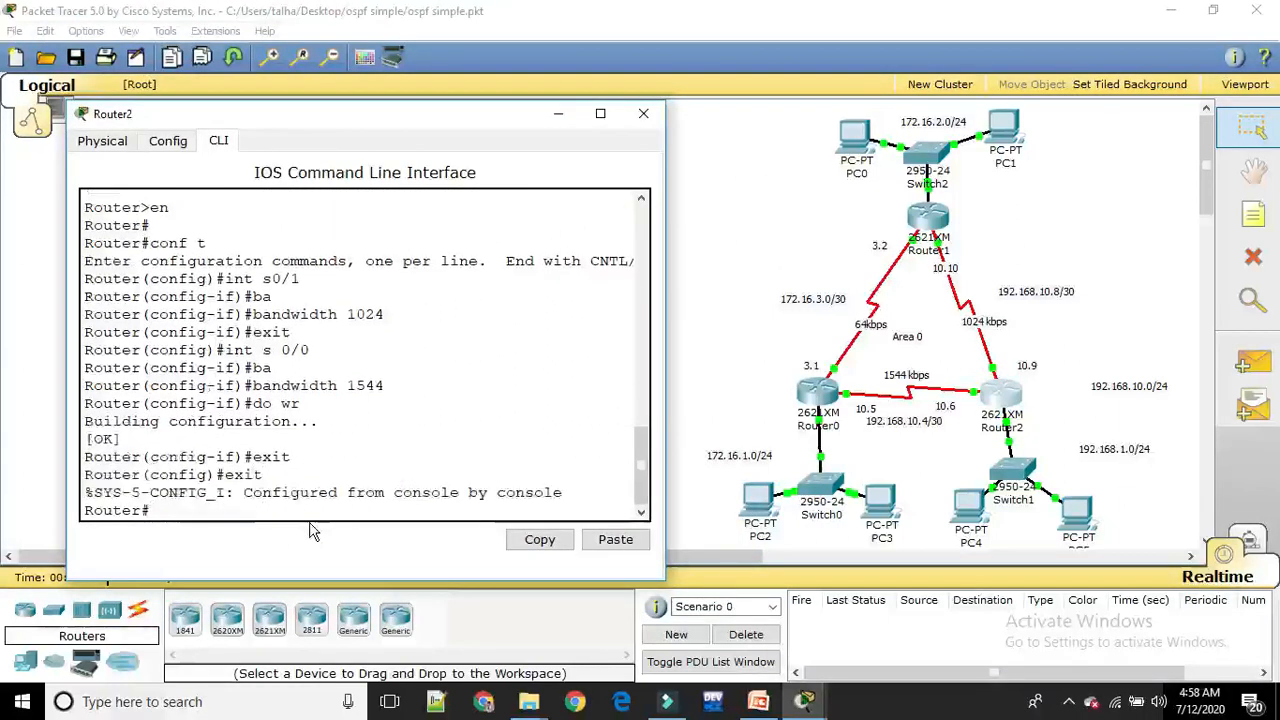
- Display Router2's running configuration with sh run and page through it to the end, checking the interface addresses and bandwidths
text(sh run)
key(Return)
key(Return)
key(Return)
key(Return)
key(Return)
key(Return)
key(Return)
key(Return)
key(Return)
key(Return)
key(Return)
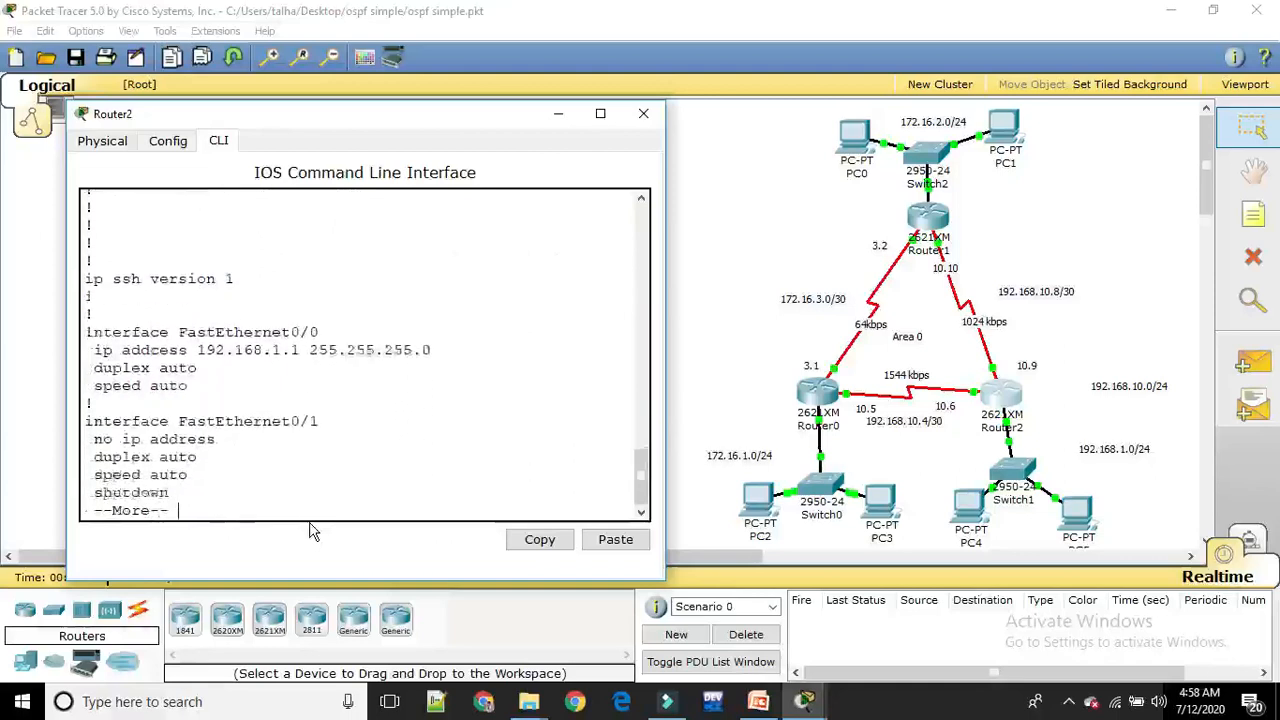
key(Return)
key(Return)
key(Return)
key(Return)
key(Return)
key(Return)
key(Return)
key(Return)
key(Return)
key(Return)
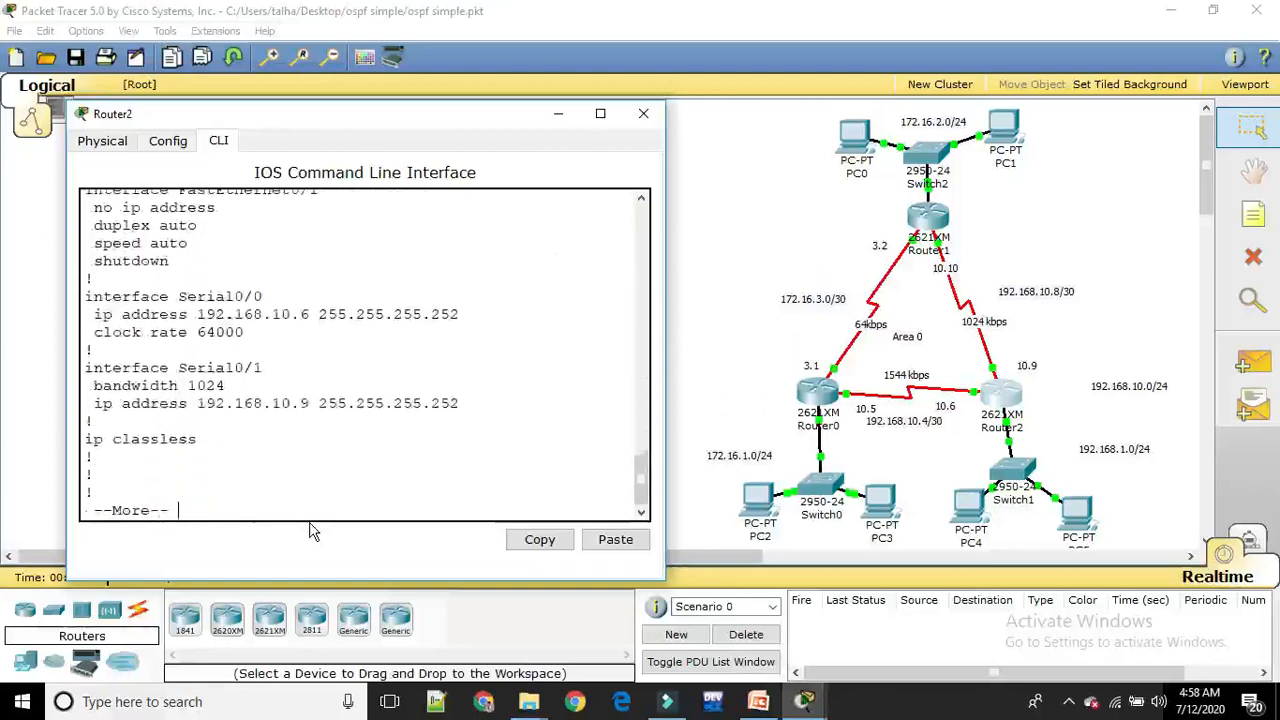
key(Return)
key(Return)
key(Return)
key(Return)
key(Return)
key(Return)
key(Return)
key(Return)
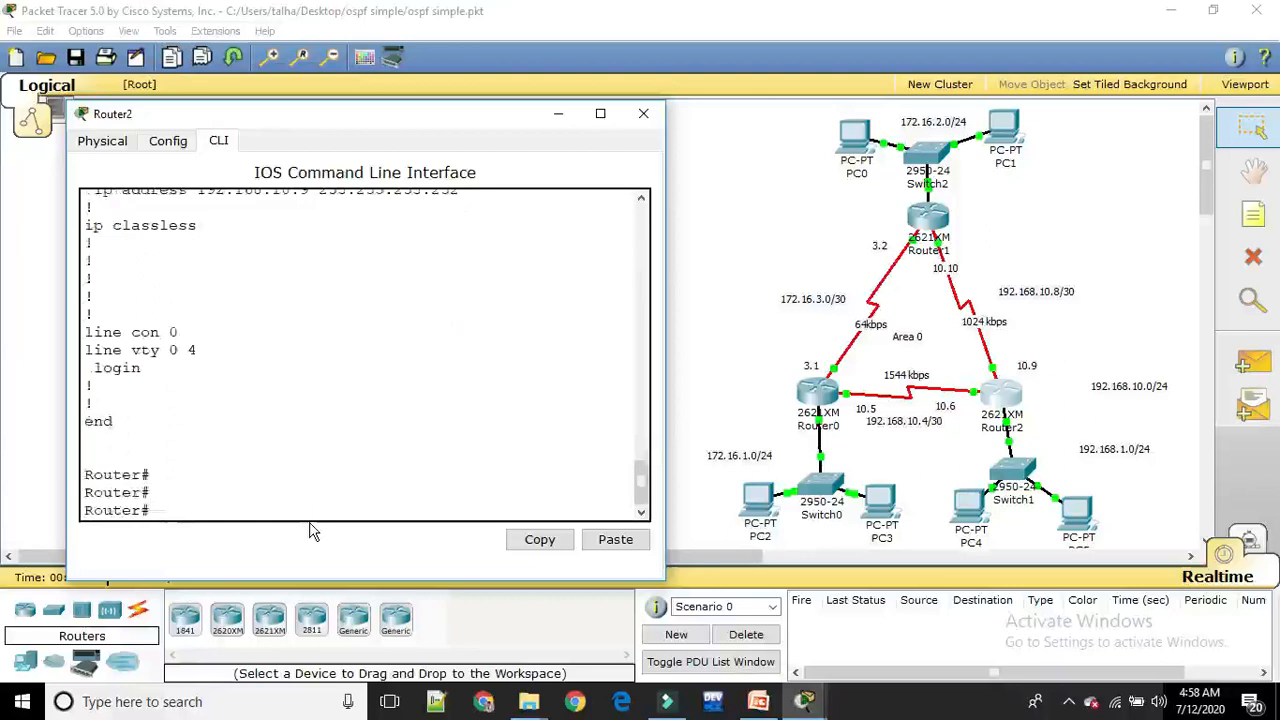
- Enter global configuration mode on Router2 and start OSPF routing process 1
text(conf t)
key(Return)
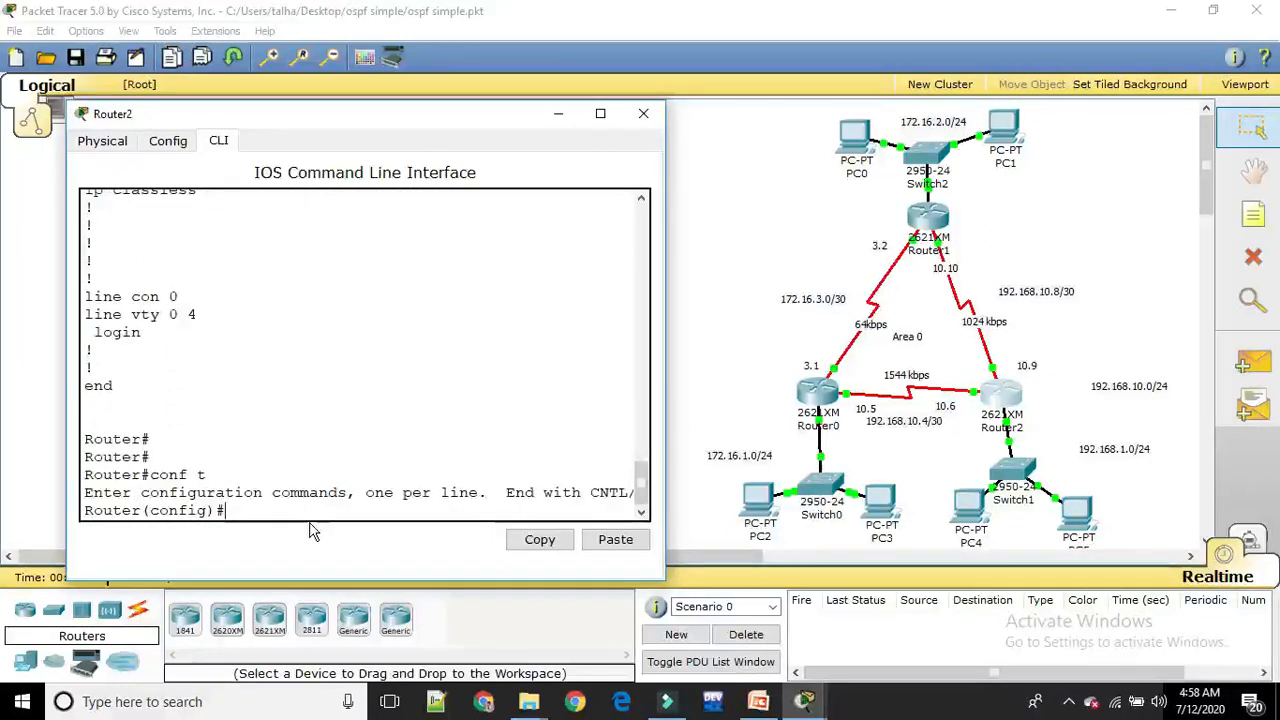
text(router ospf 1)
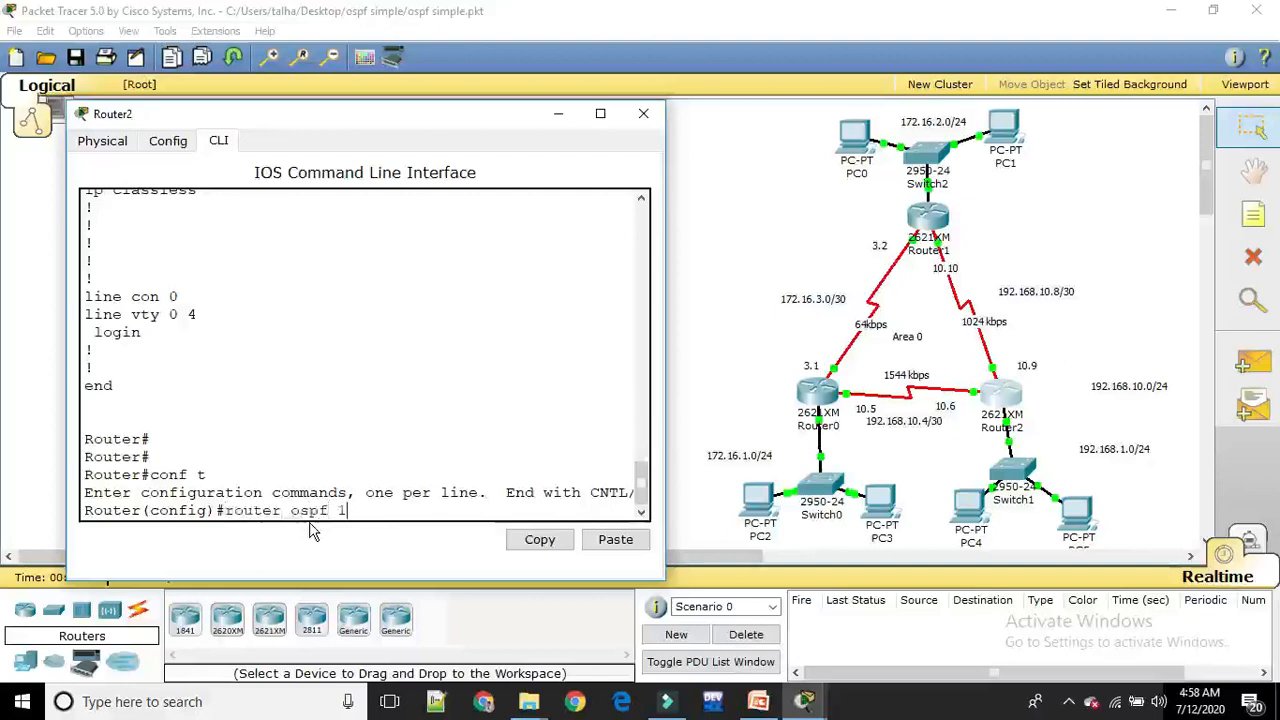
key(Return)
- Try to advertise network 192.168.10.8 with mask 255.255.255.252 in OSPF on Router2 without specifying an area
text(network)
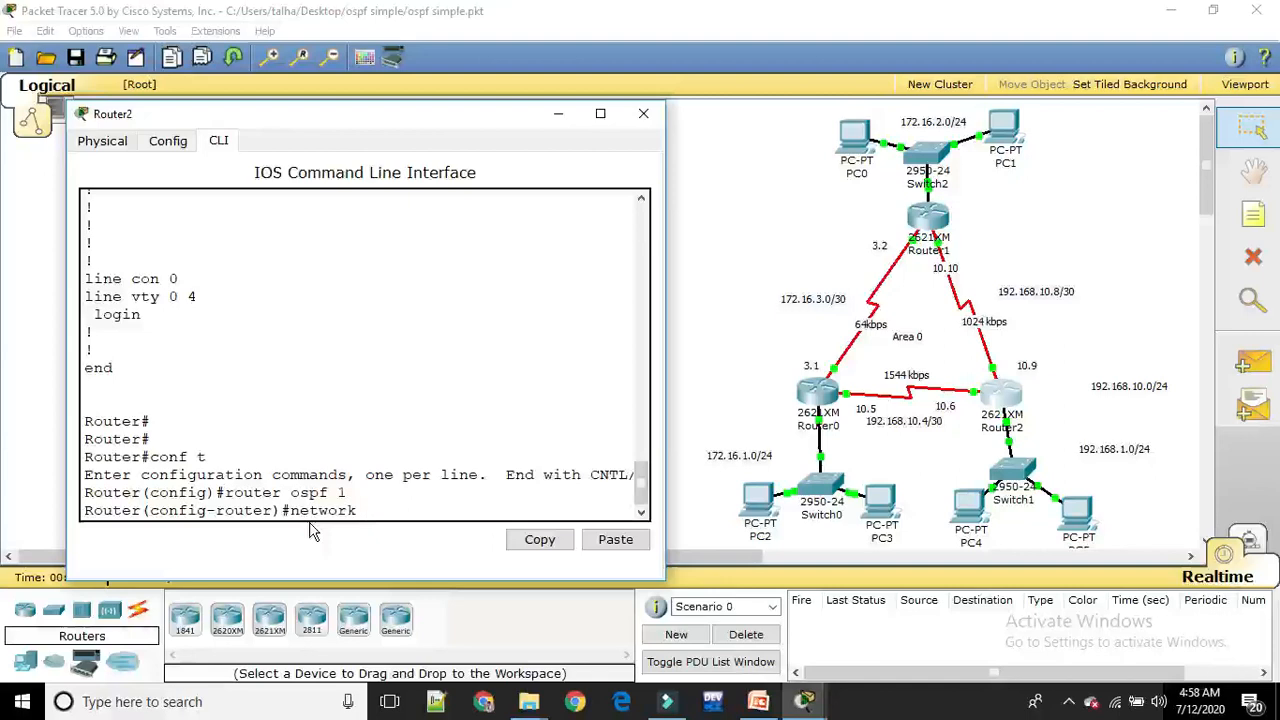
text(192.168.1)
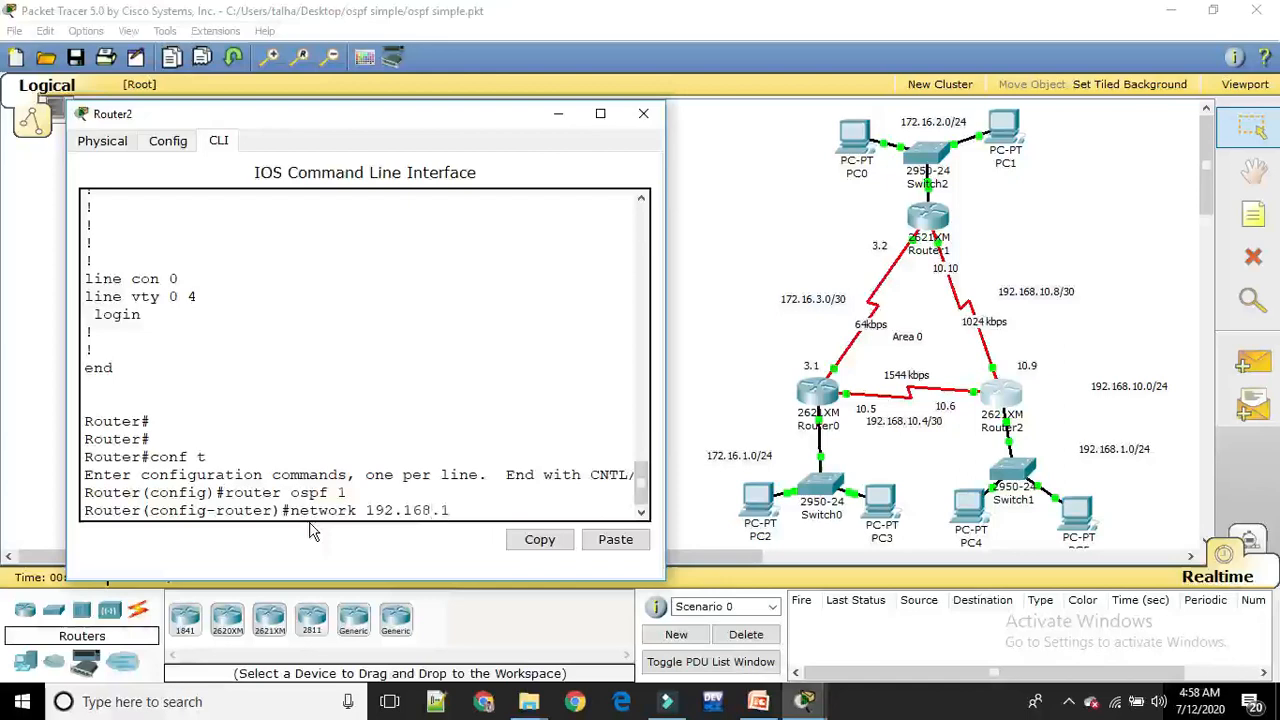
text(0.8 255.255.255.25)
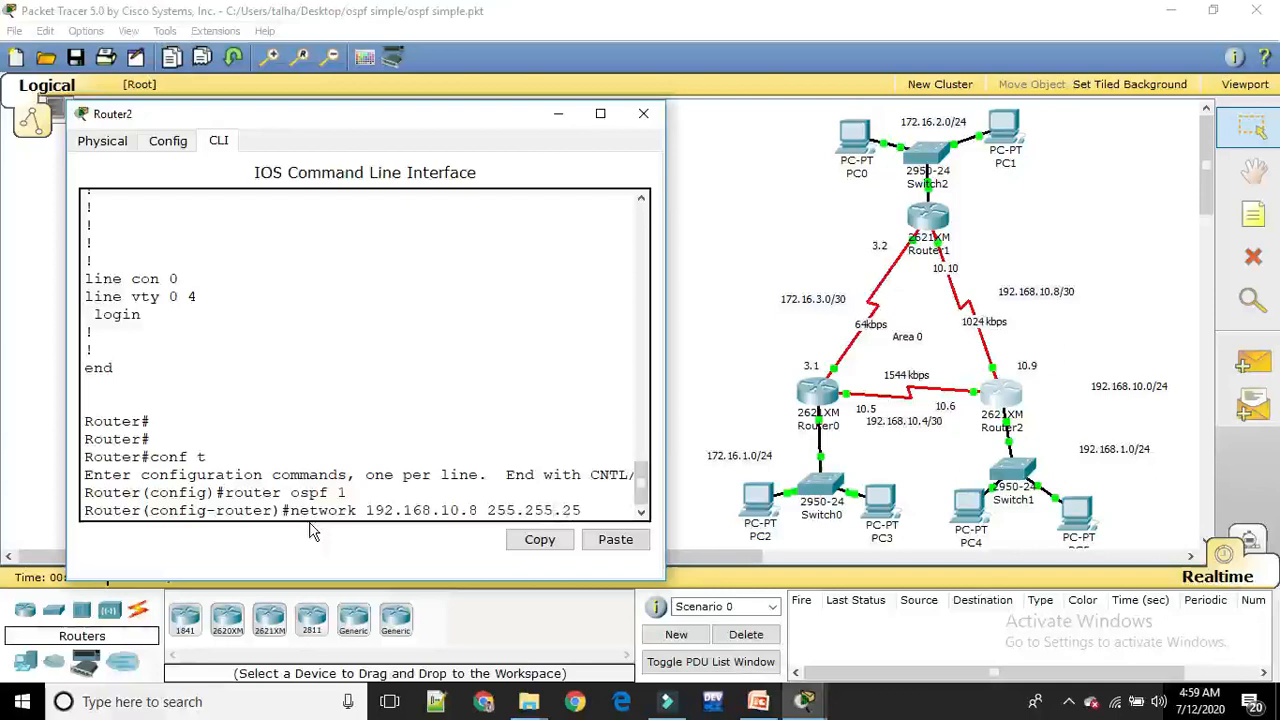
text(2)
key(Return)
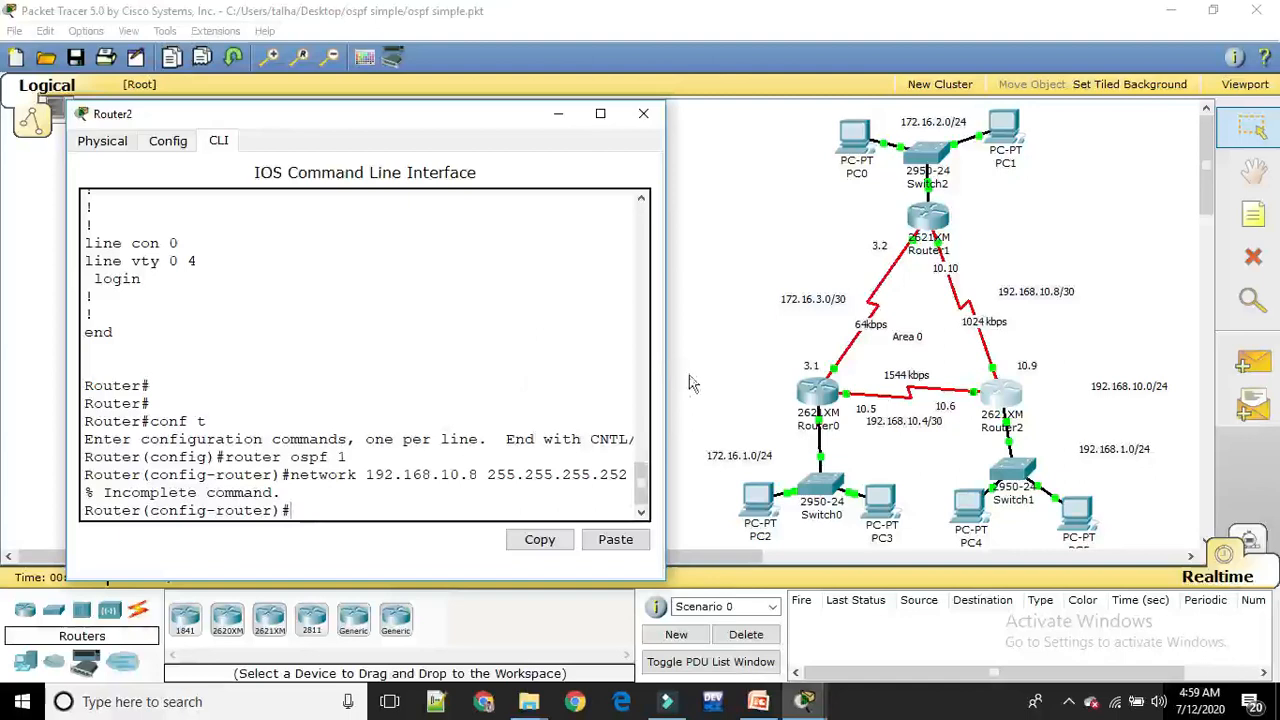
- Widen the Router2 window and reissue the 192.168.10.8 network statement with area 0 added
drag(666, 380, 743, 380)
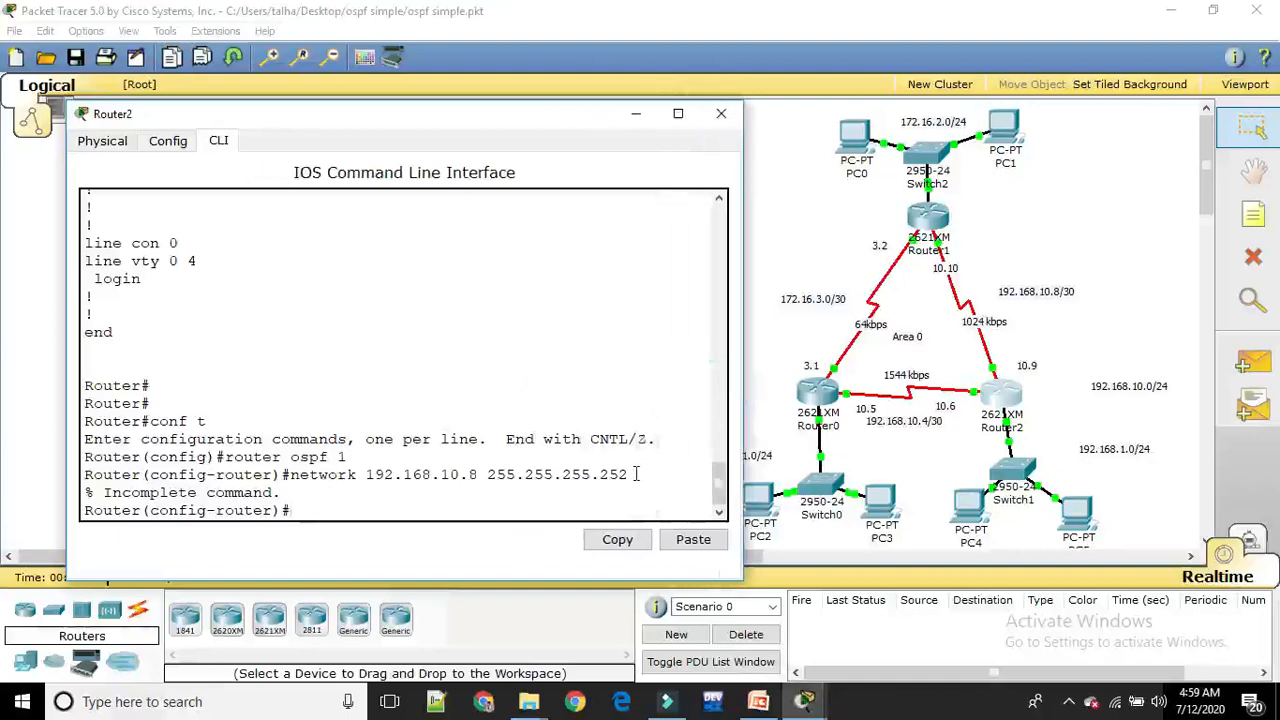
key(Up)
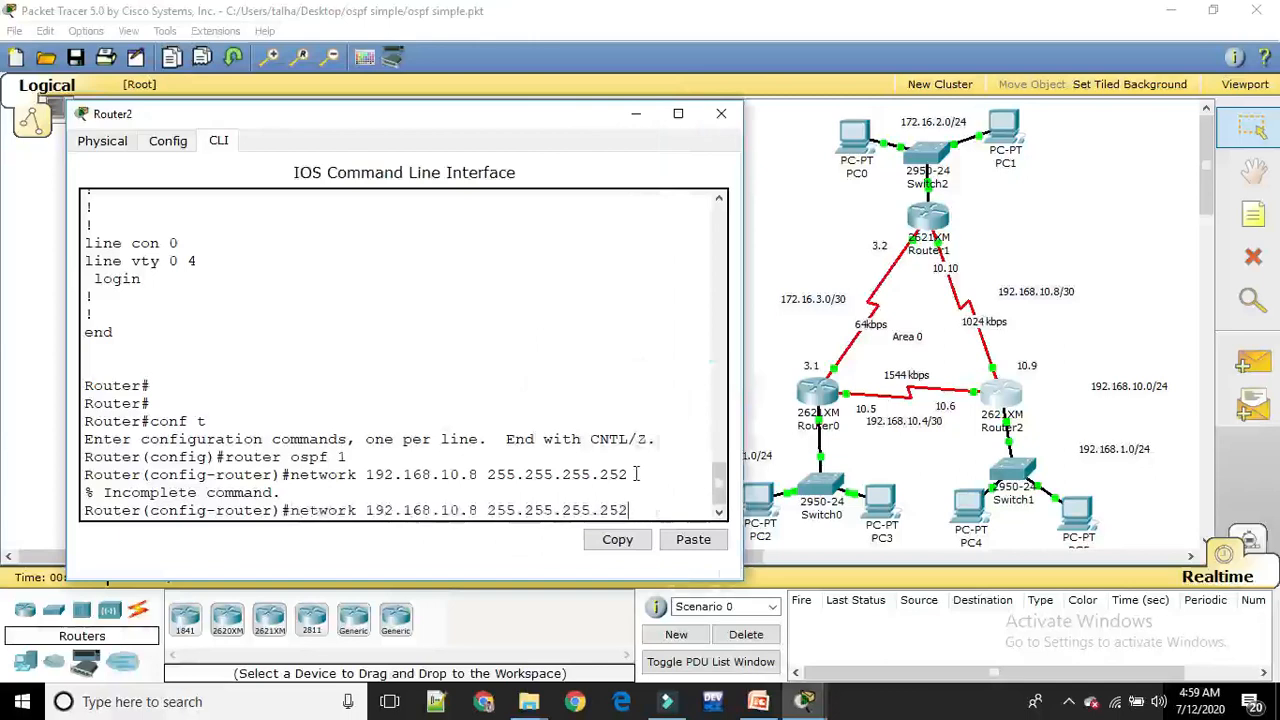
text(ar)
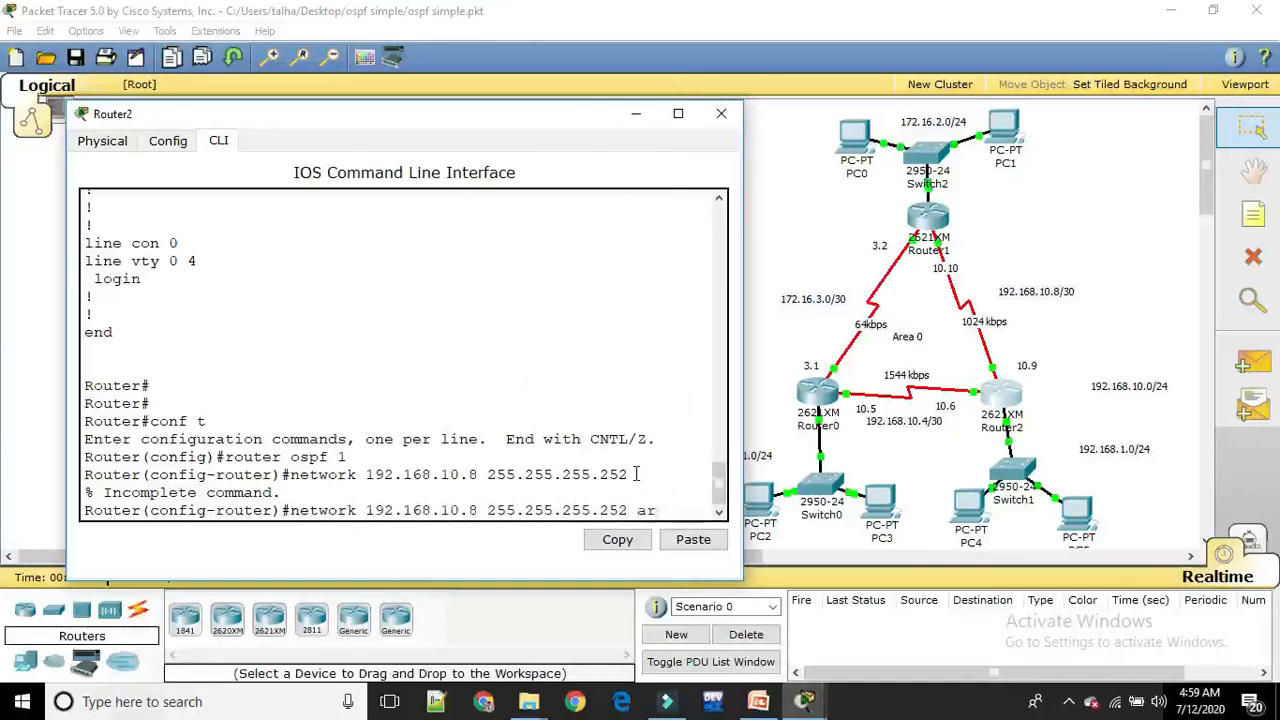
text(ea 0)
key(Return)
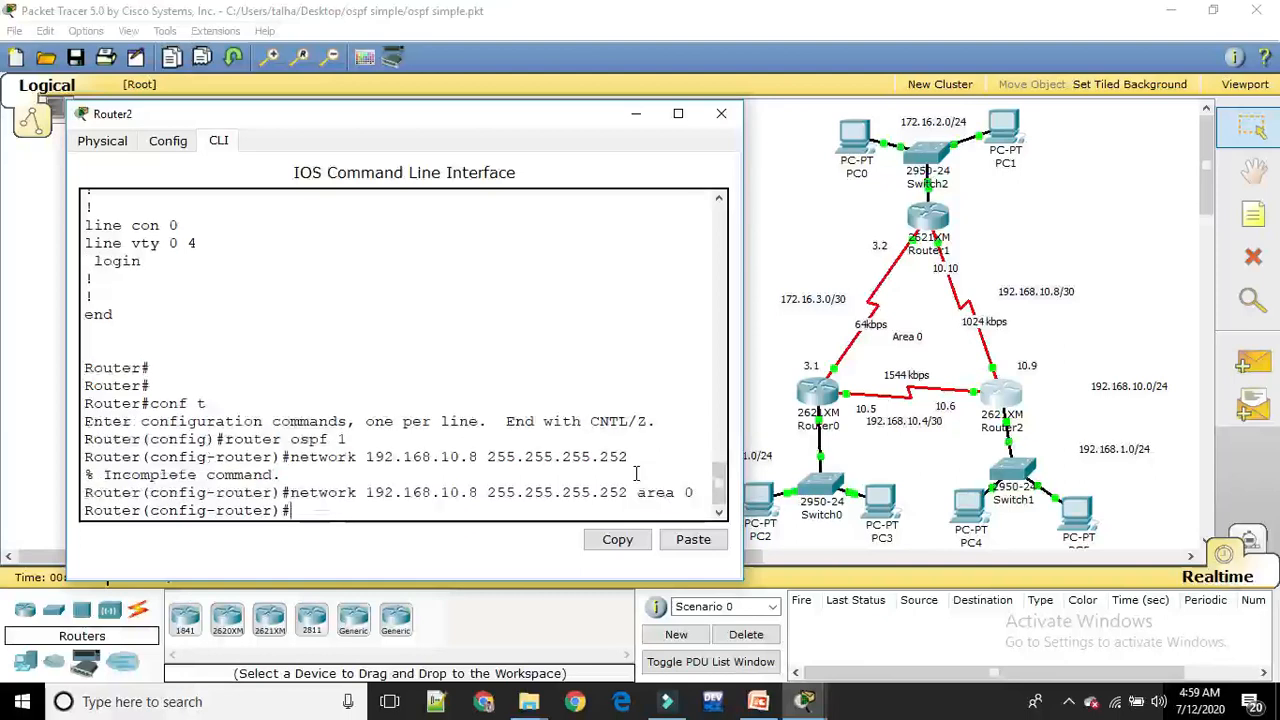
- Advertise network 192.168.10.4 with mask 255.255.255.252 in OSPF area 0 by reusing the previous network statement
key(Up)
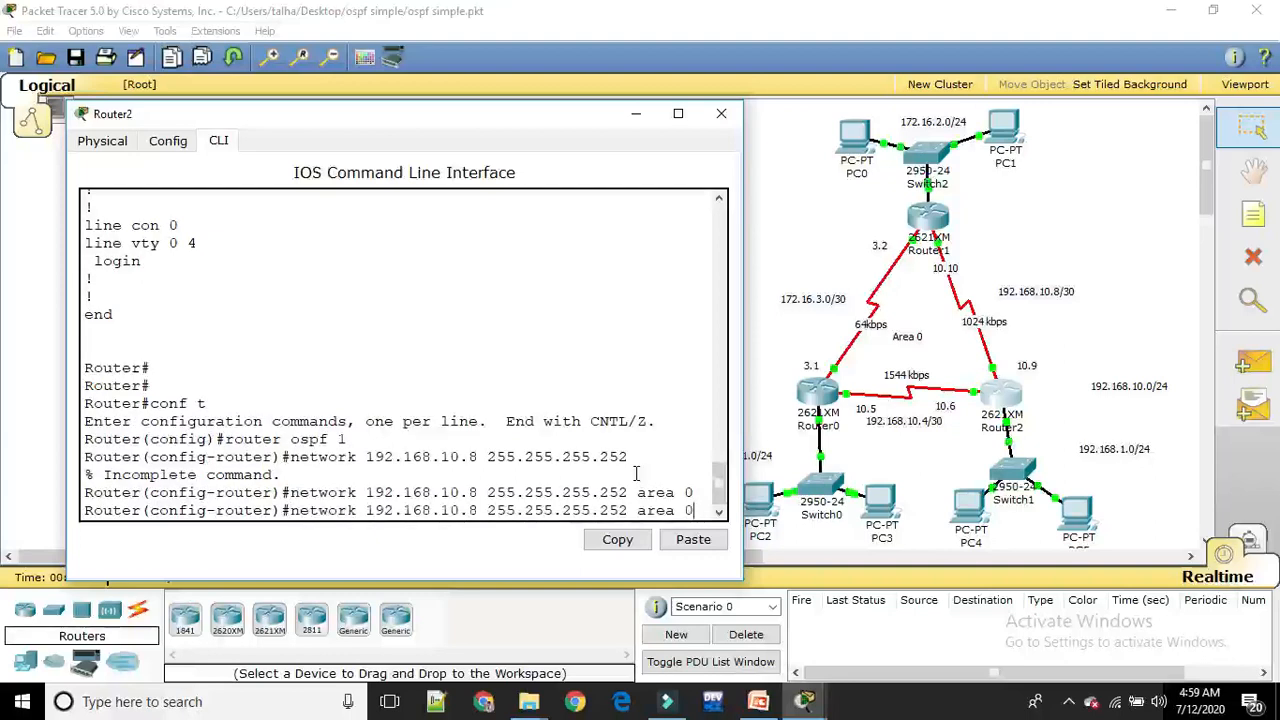
key(Left)
key(Left)
key(Left)
key(Left)
key(Left)
key(Left)
key(Left)
key(Left)
key(Left)
key(Left)
key(Left)
key(BackSpace)
text(4)
key(Return)
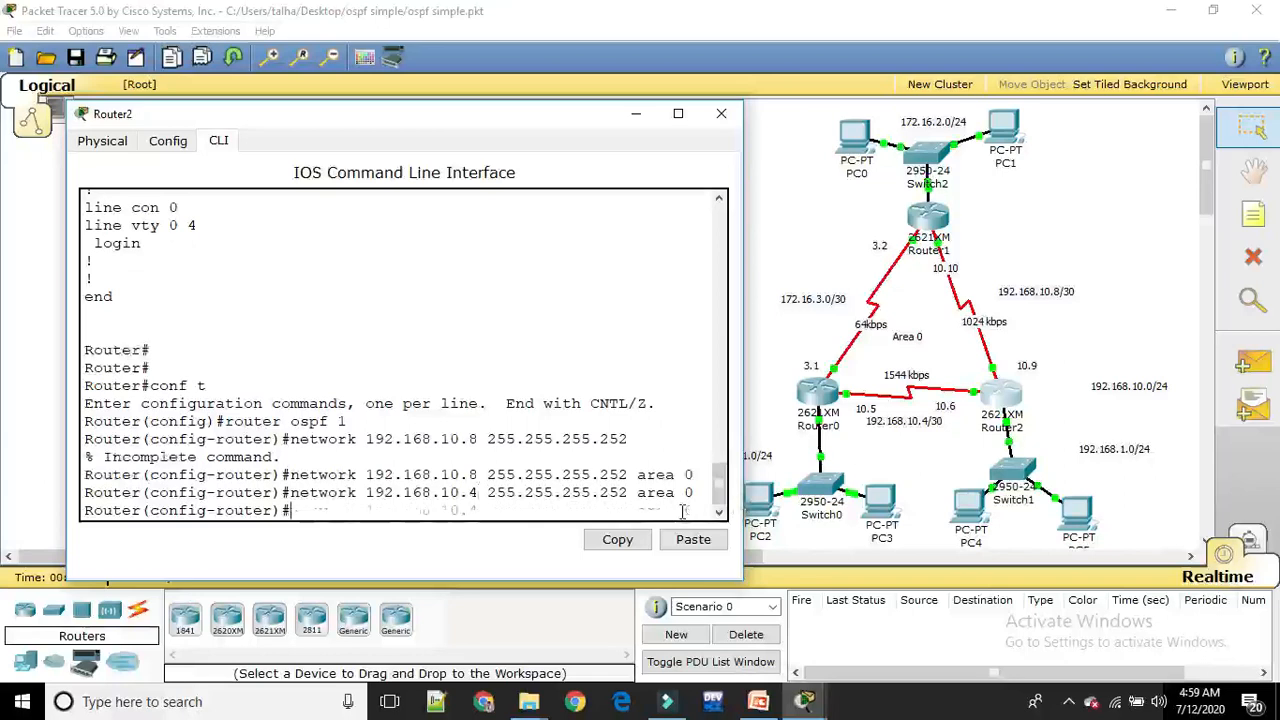
- Advertise network 192.168.1.0 with mask 255.255.255.252 in OSPF area 0 on Router2 by editing the previous network statement
key(Up)
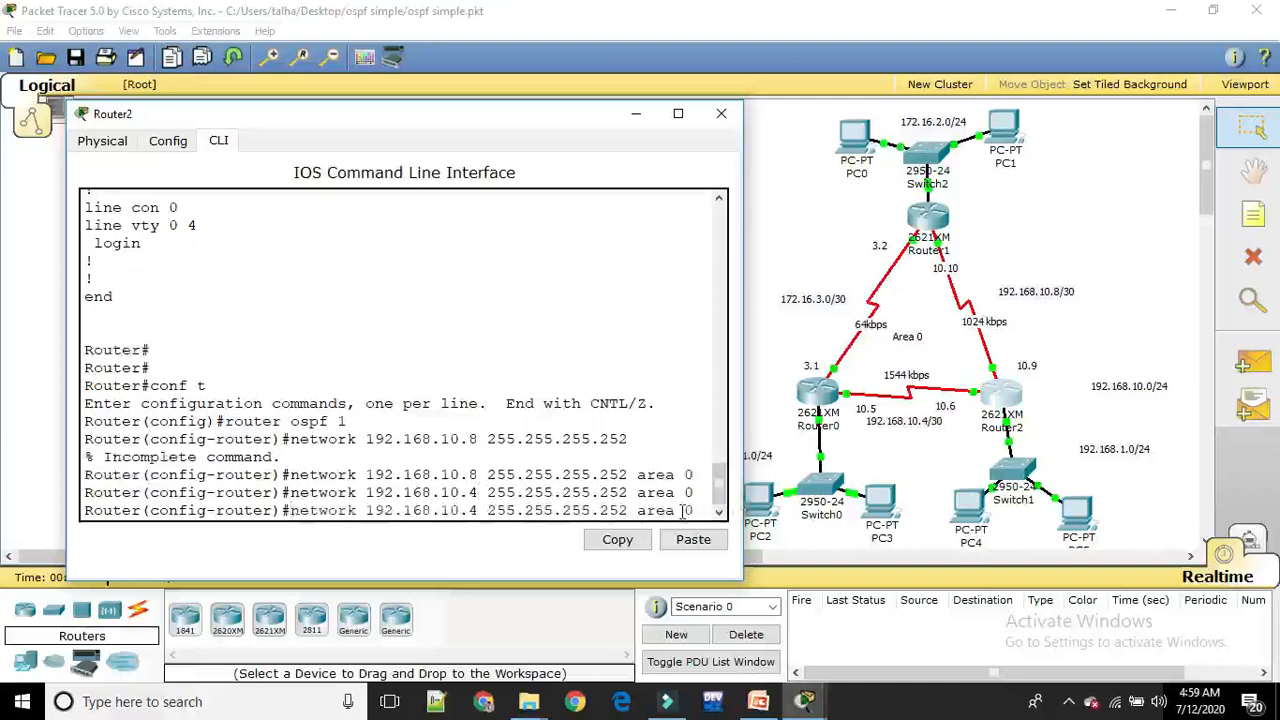
key(Left)
key(Left)
key(Left)
key(Left)
key(Left)
key(Left)
key(Left)
key(Left)
key(Left)
key(Left)
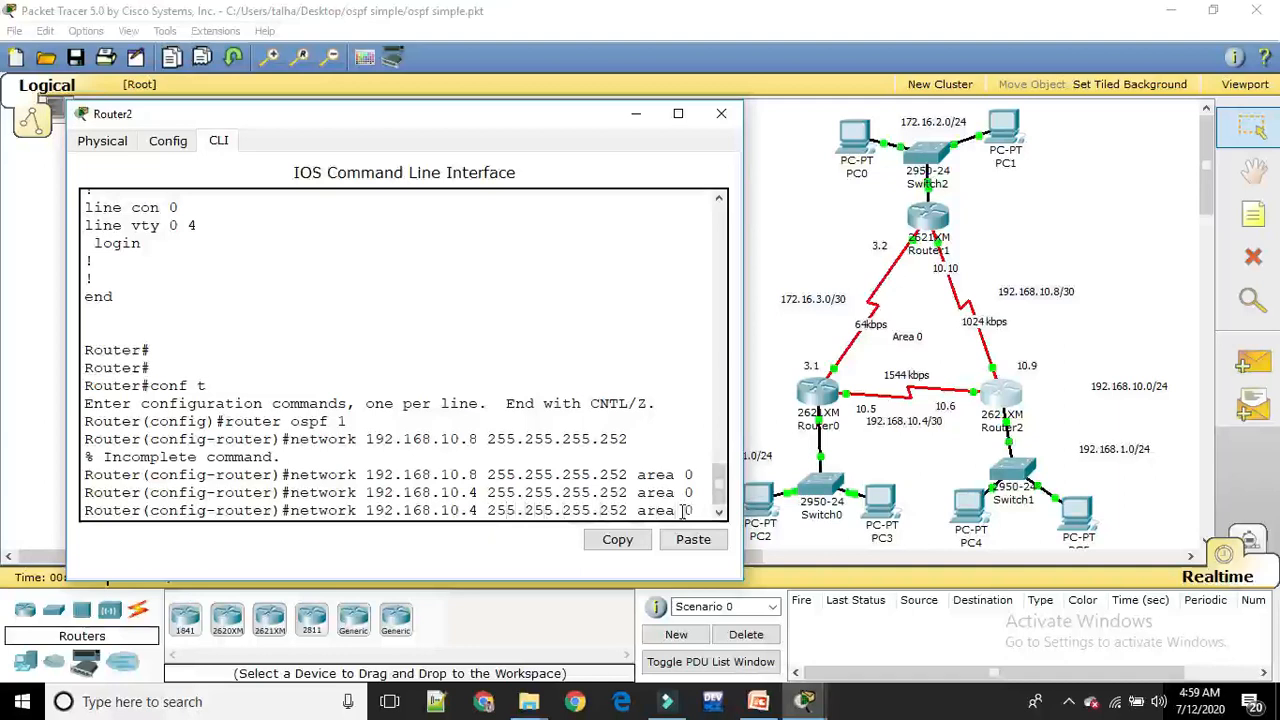
key(Left)
key(Left)
key(Left)
key(Left)
key(BackSpace)
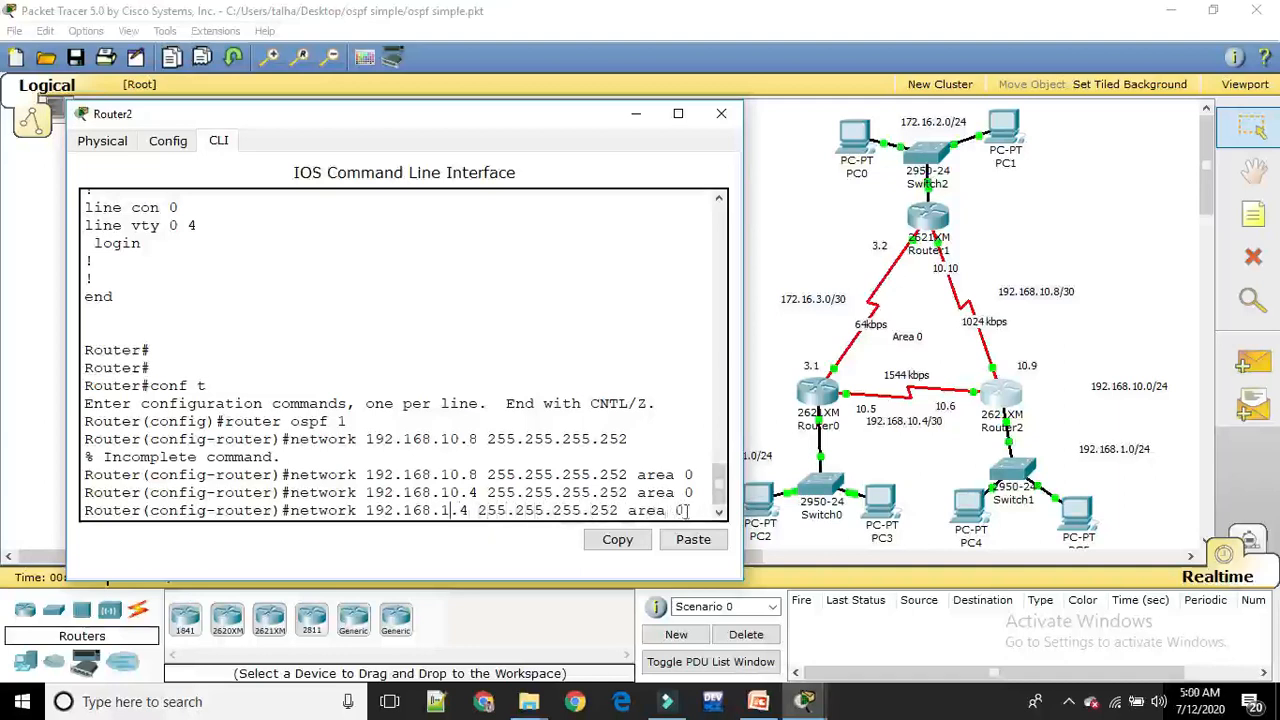
click(468, 514)
key(BackSpace)
text(0)
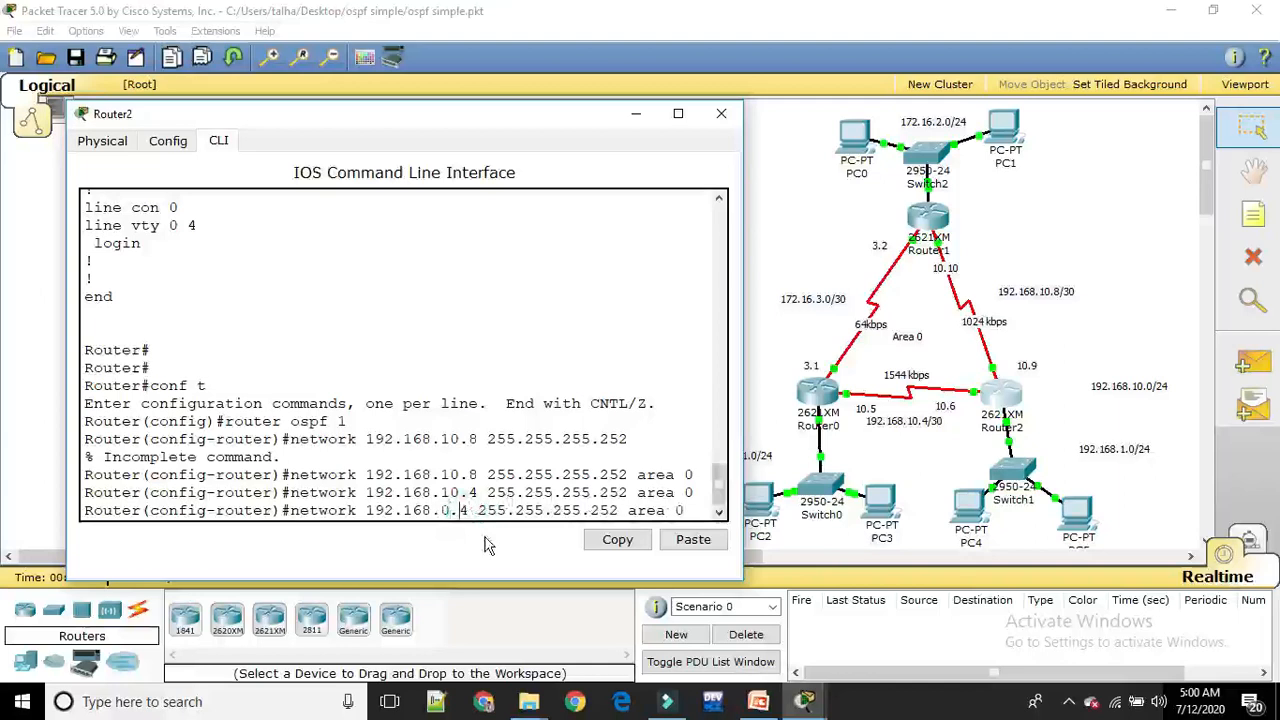
text(0)
key(Delete)
key(Left)
key(Left)
key(BackSpace)
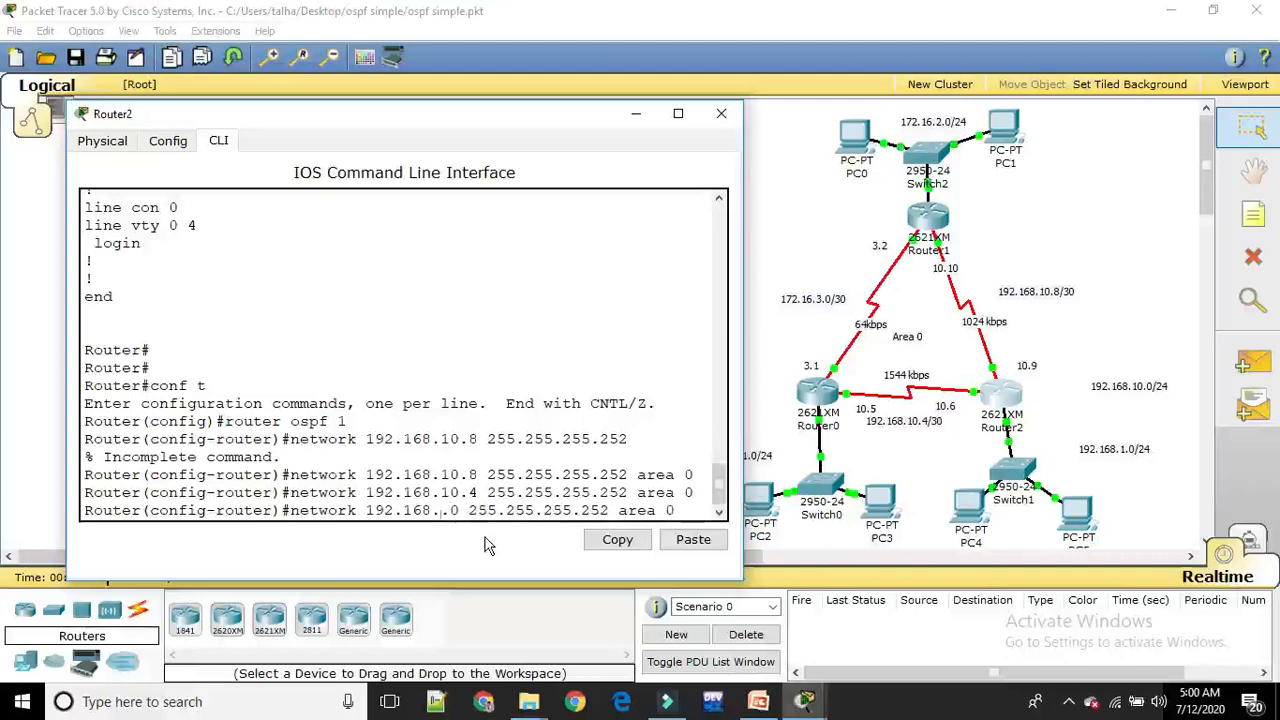
text(1)
key(Return)
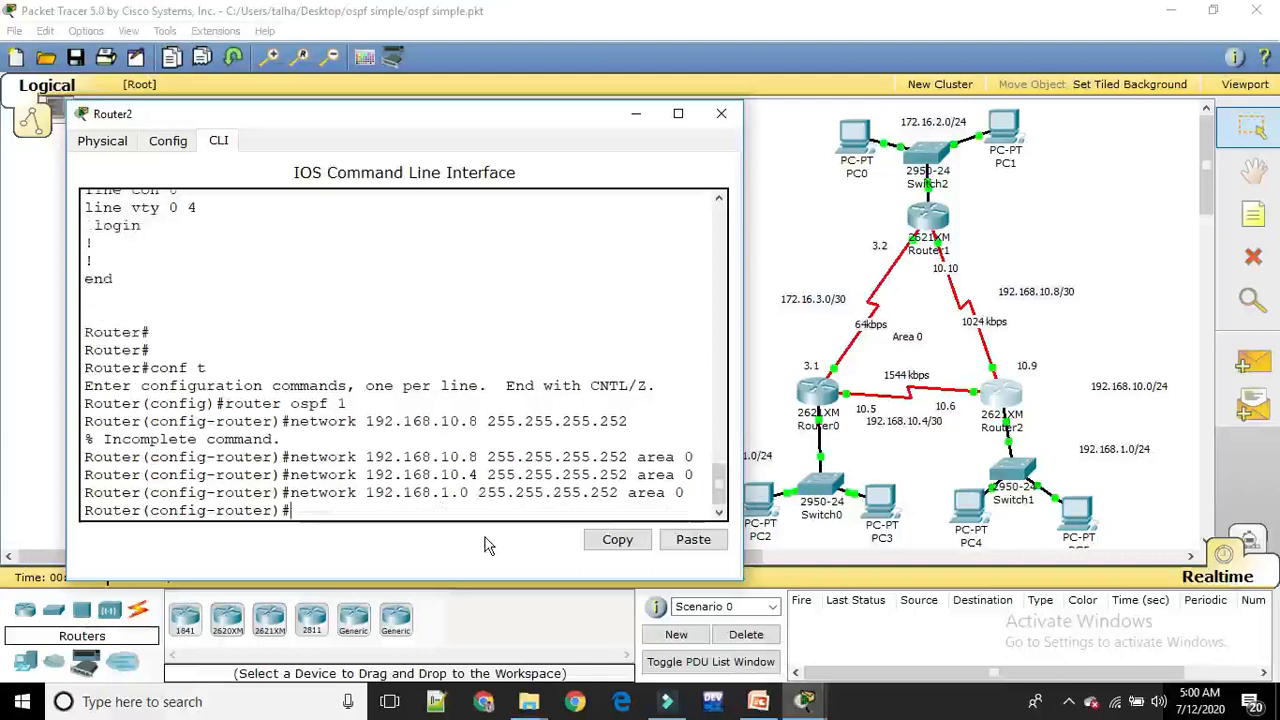
- Leave configuration mode on Router2 and save the running configuration to startup-config
key(ctrl+z)
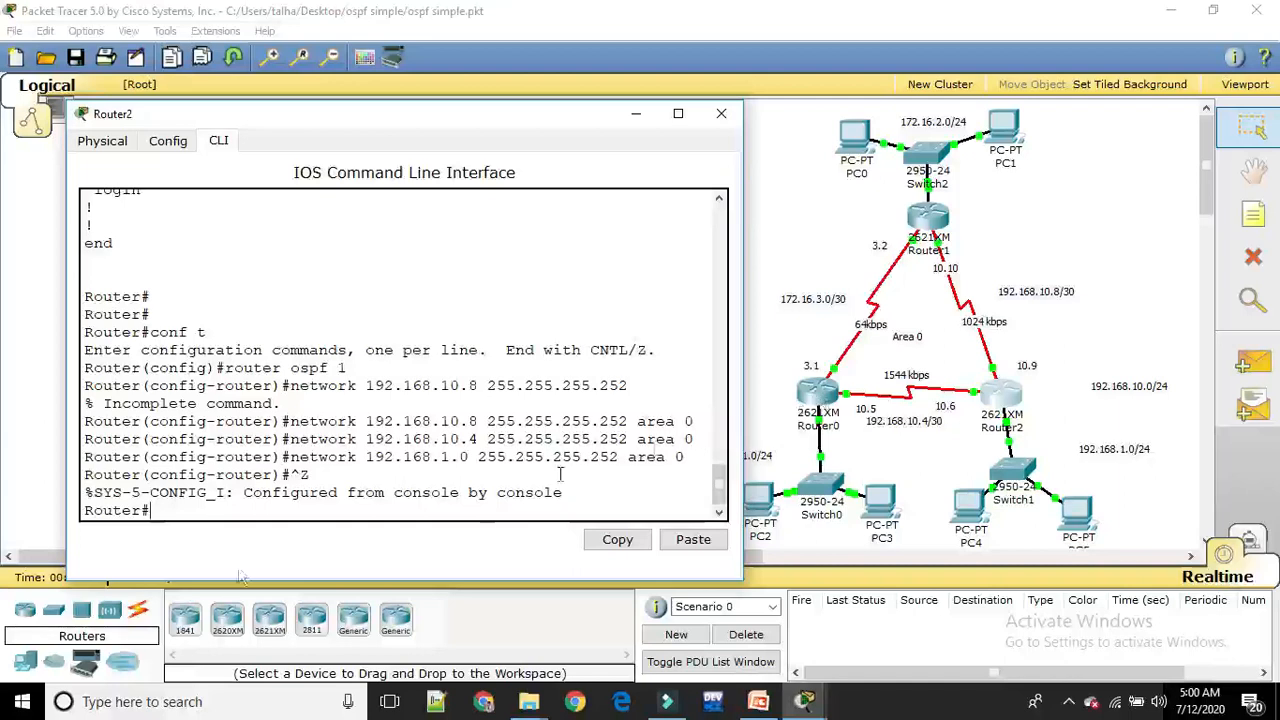
text(copy run )
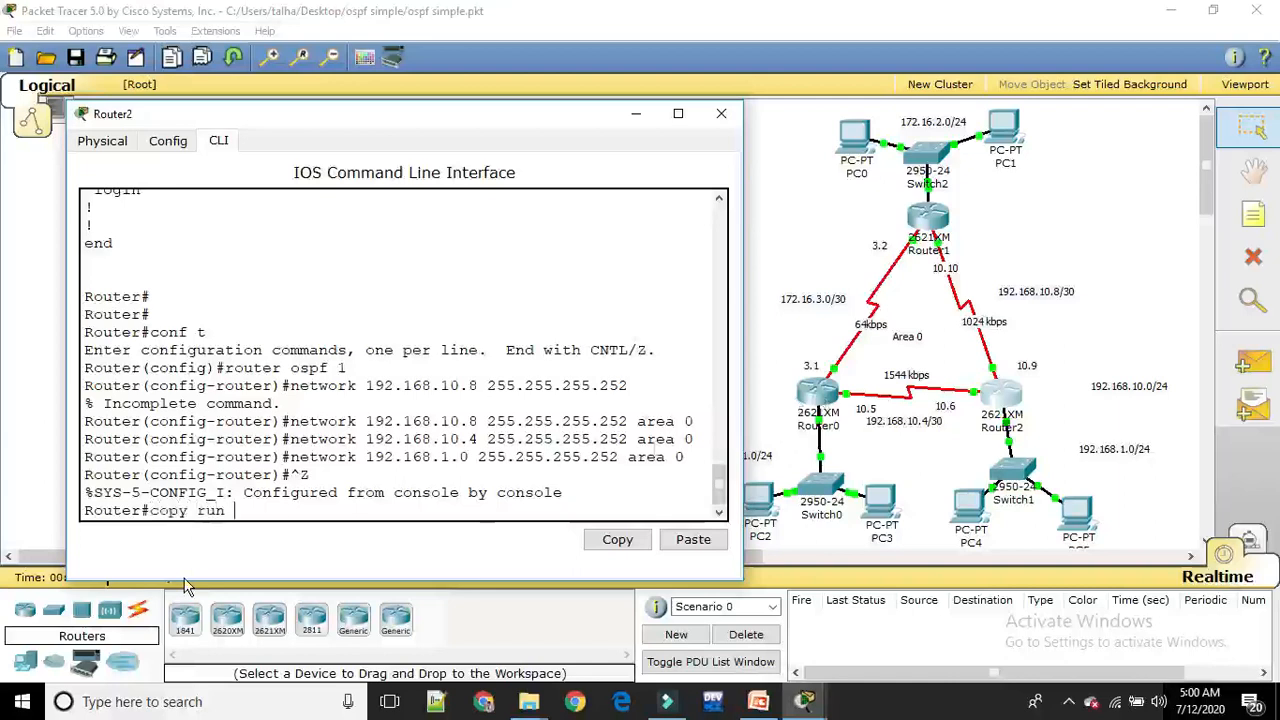
text(start)
key(Return)
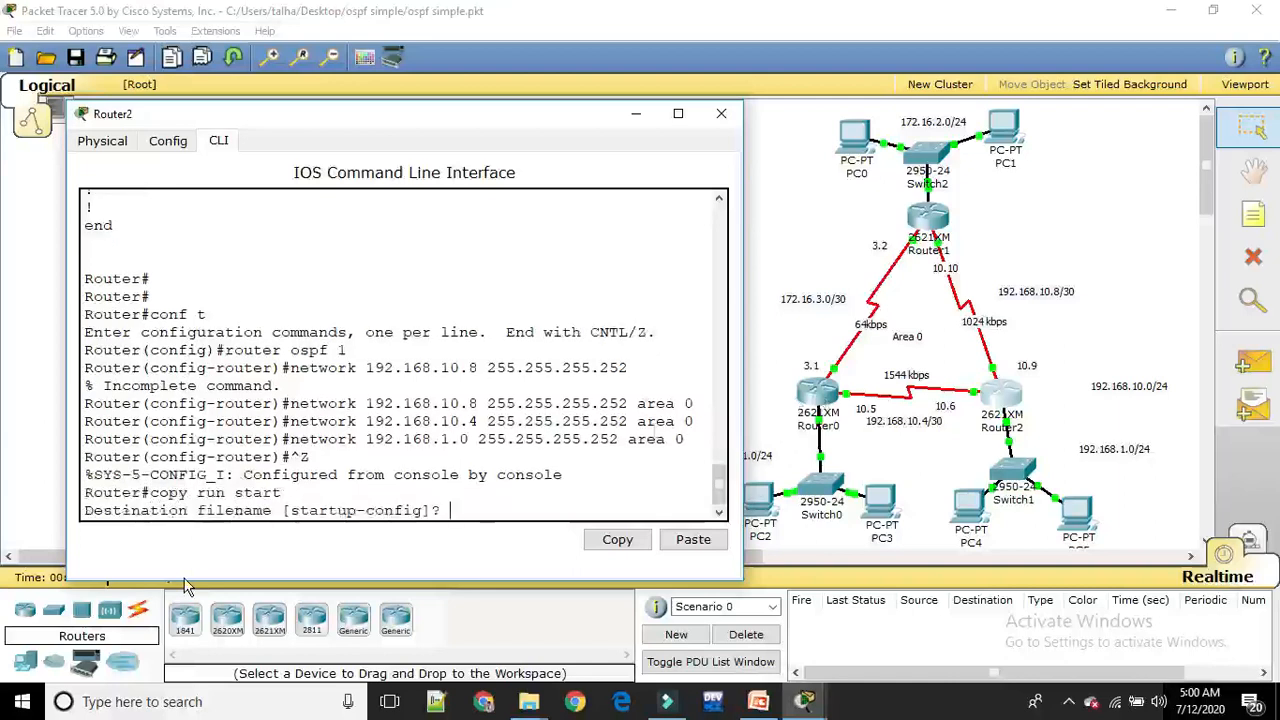
key(Return)
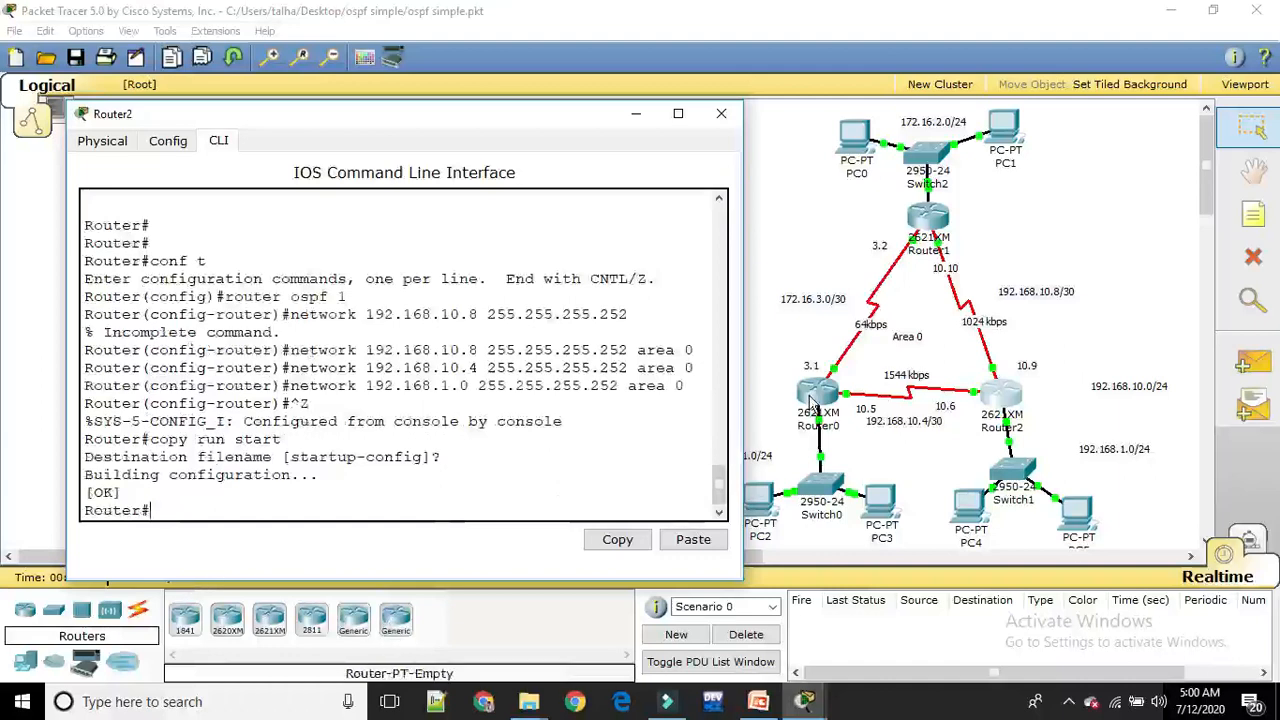
- Open Router0's command line, enter global configuration mode and start OSPF routing process 1
click(812, 400)
text(conf t)
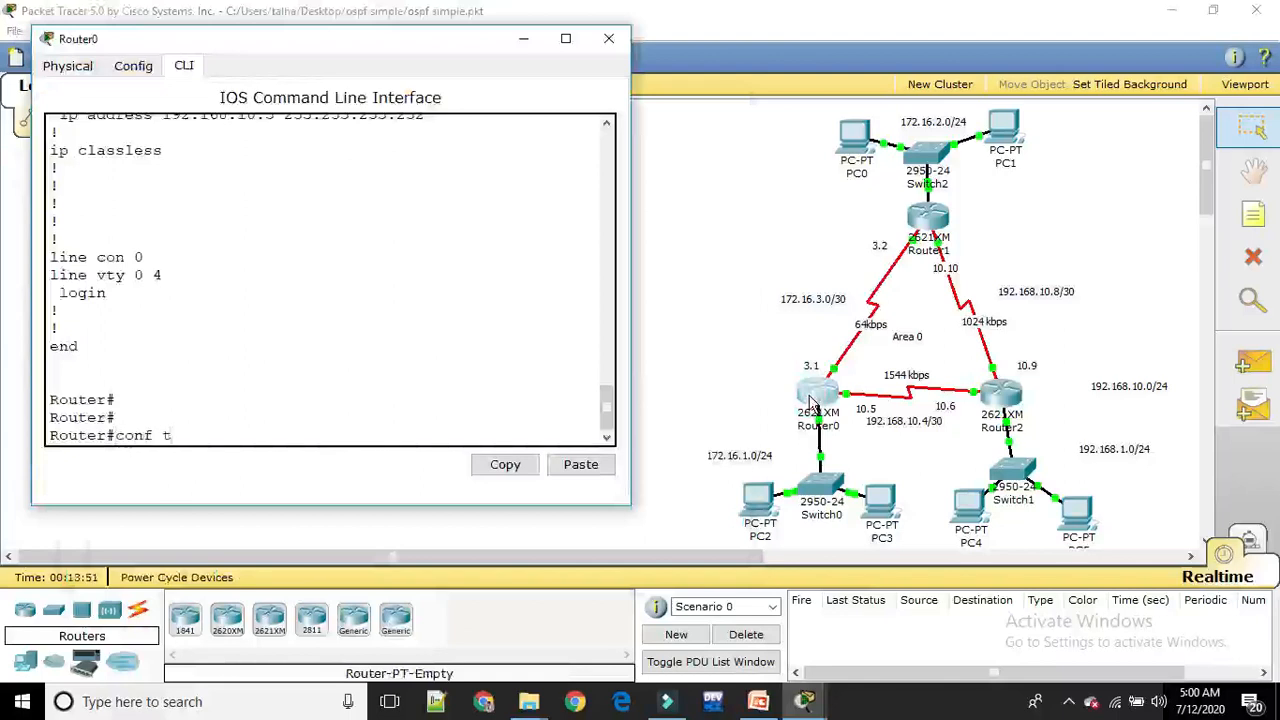
key(Return)
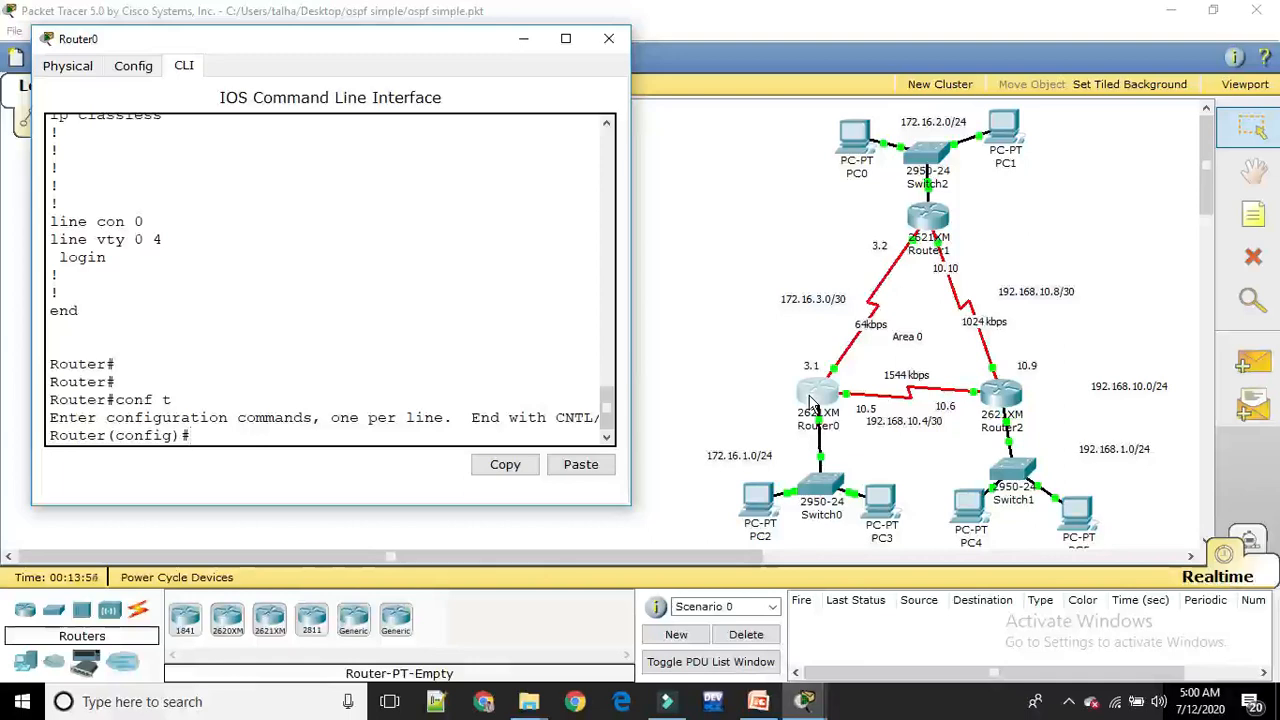
text(i)
text(nt)
key(BackSpace)
key(BackSpace)
key(BackSpace)
text(router ospf 1)
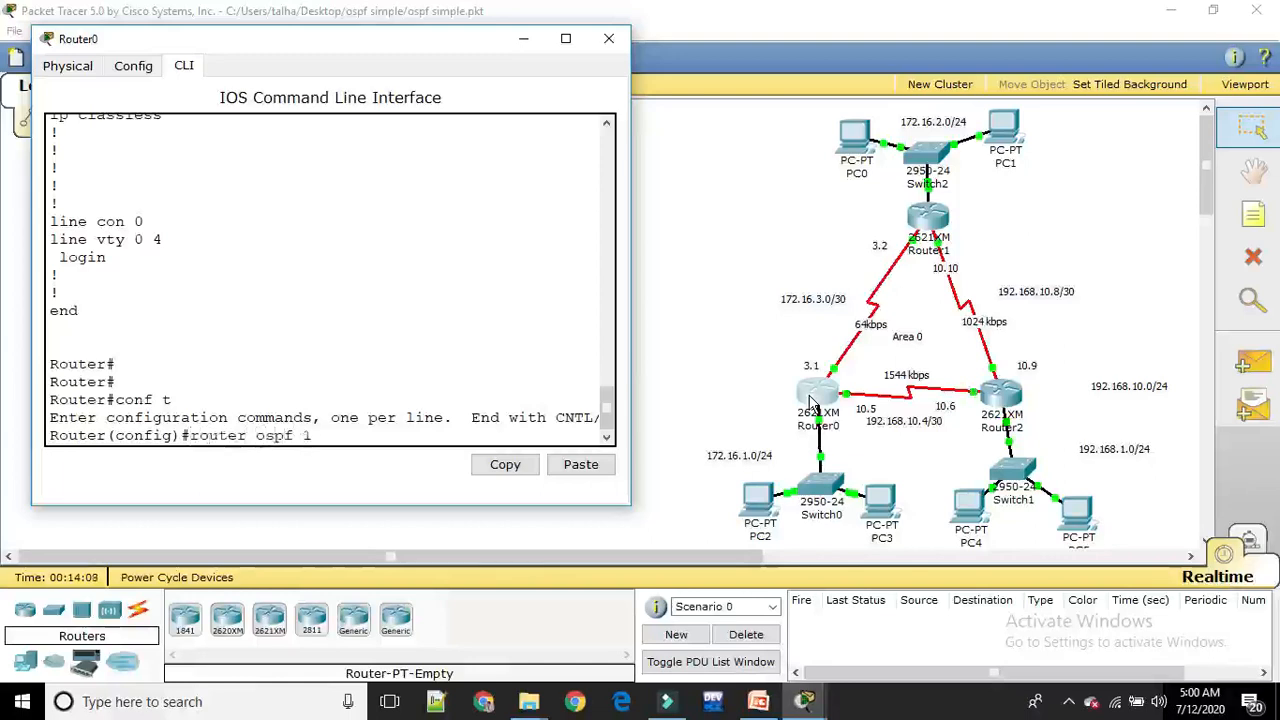
key(Return)
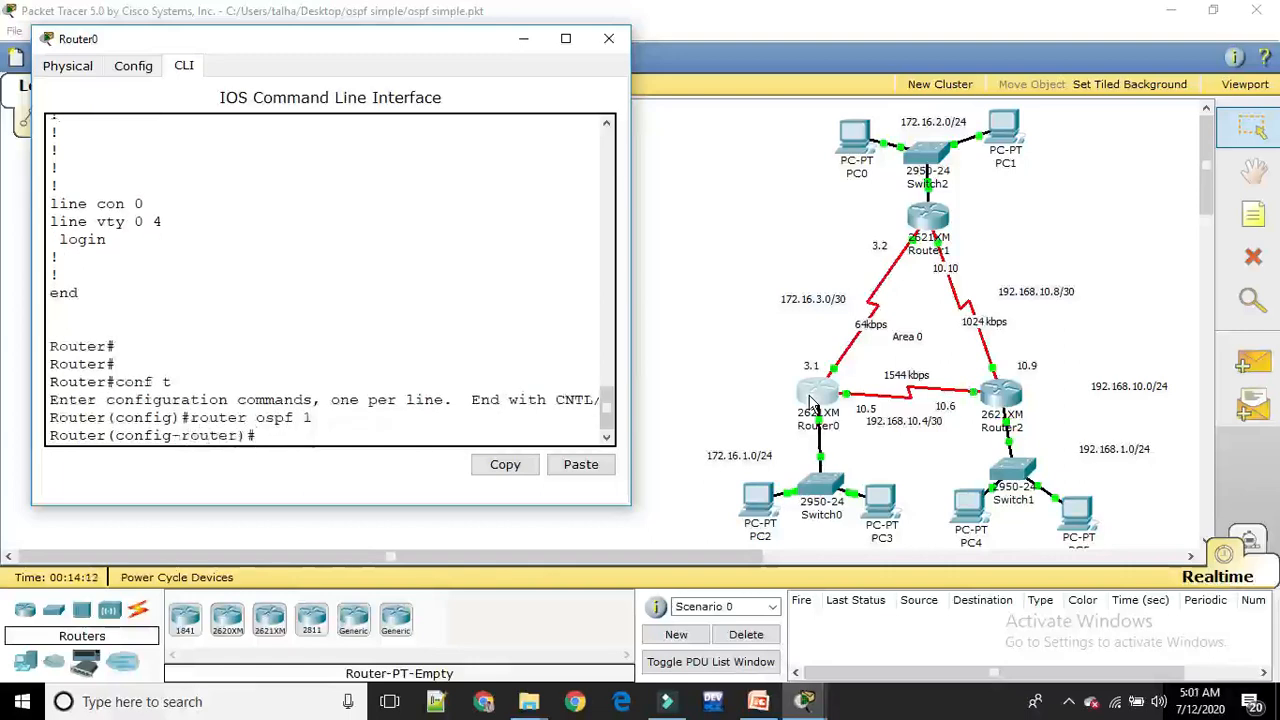
- Advertise network 192.168.10.4 with mask 255.255.255.252 in OSPF area 0 on Router0, widening its window to fit the statement
text(network)
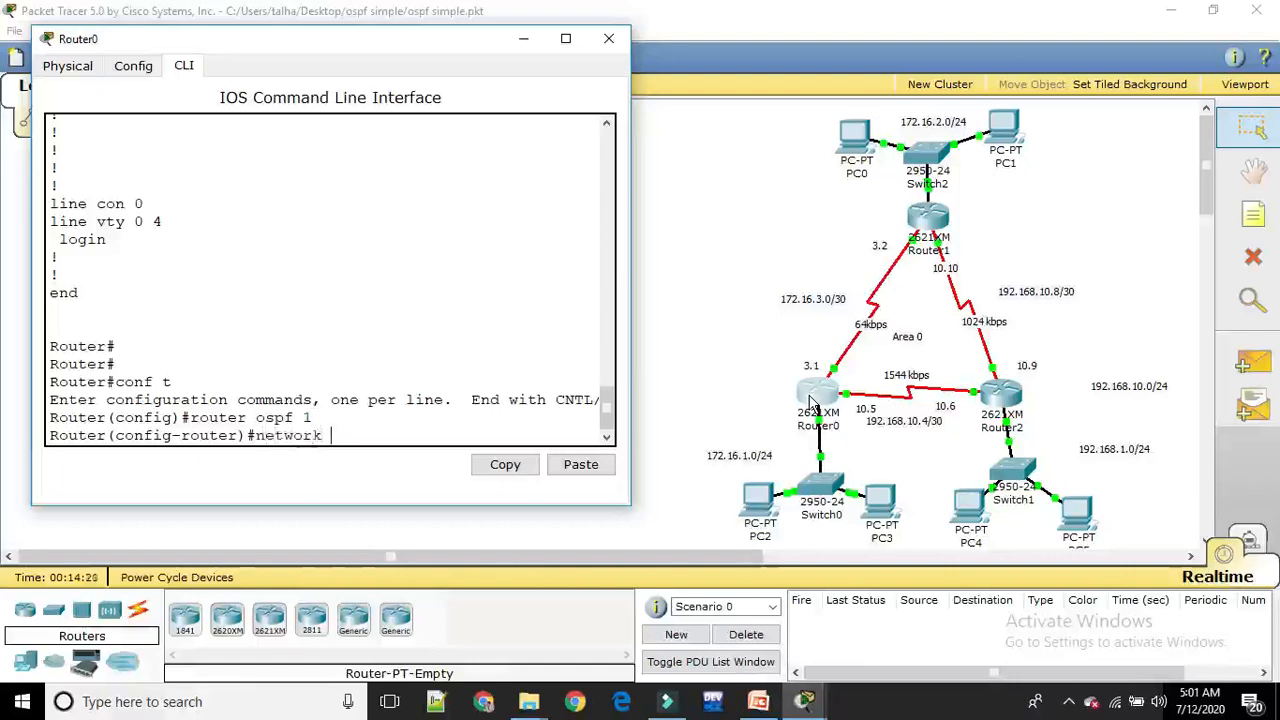
key(BackSpace)
key(BackSpace)
key(BackSpace)
key(BackSpace)
text(ork 192.168.10)
text(.4 2)
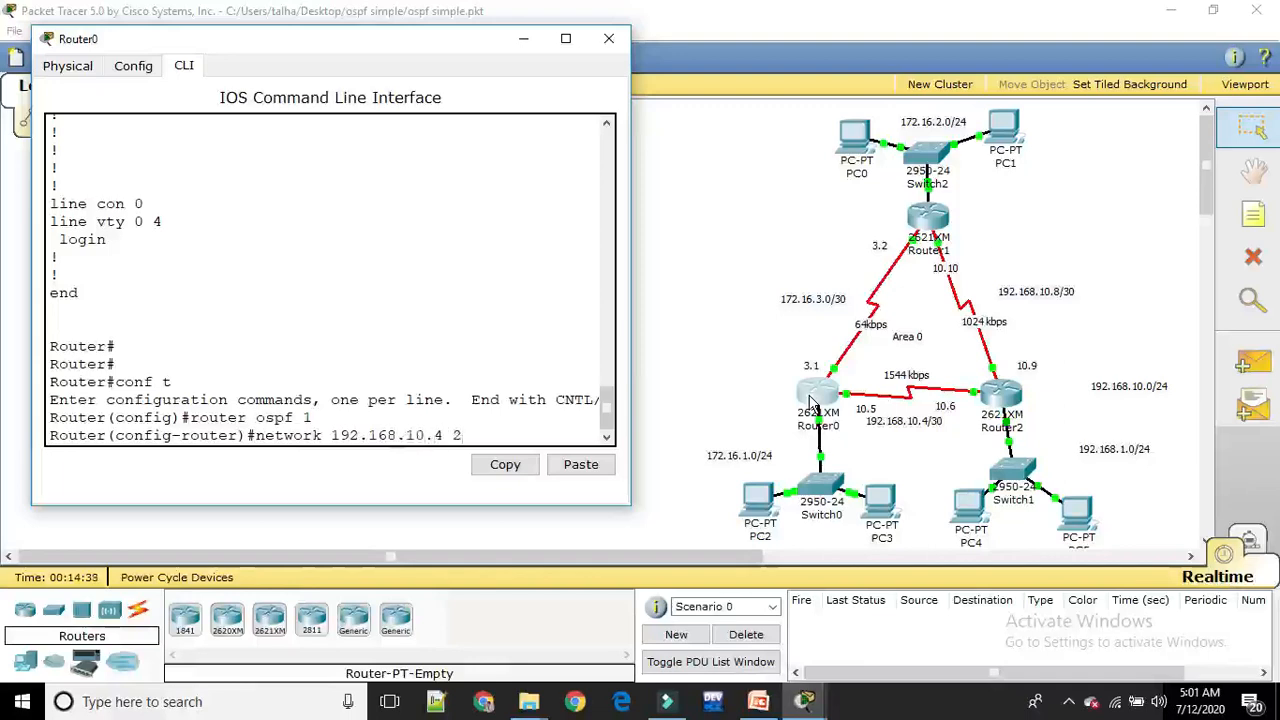
text(55.255.255.252)
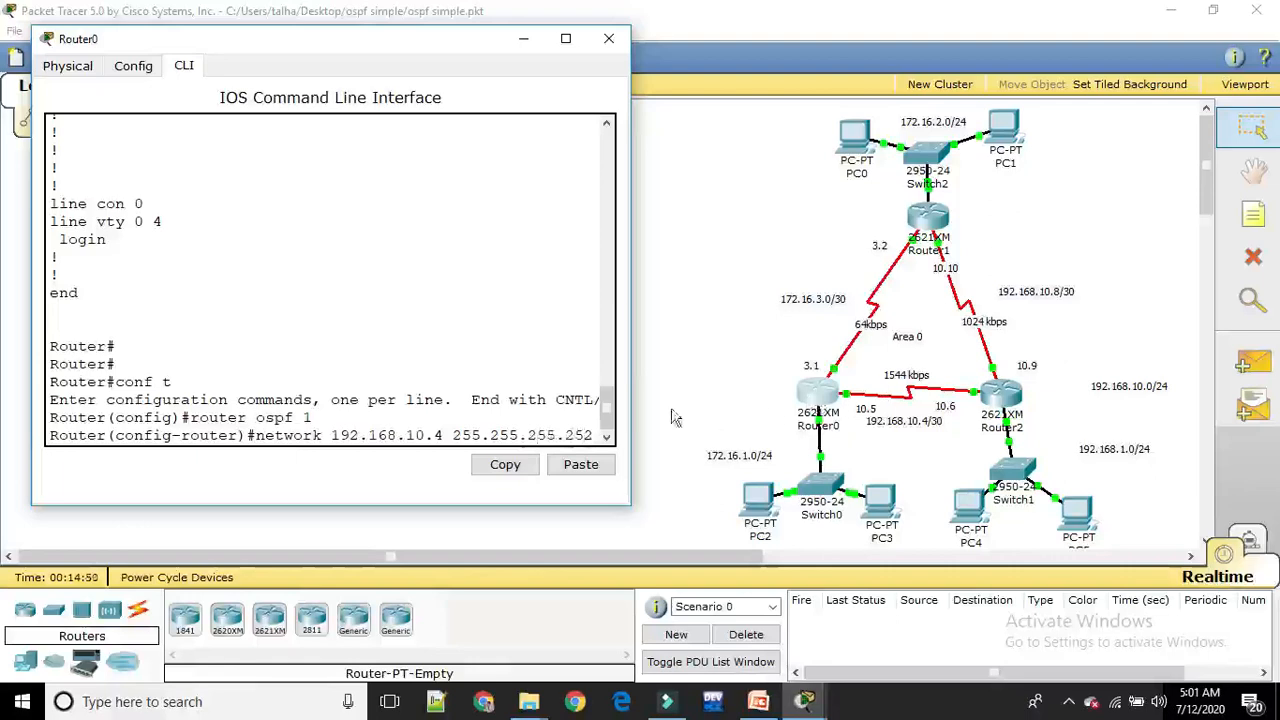
drag(632, 380, 752, 380)
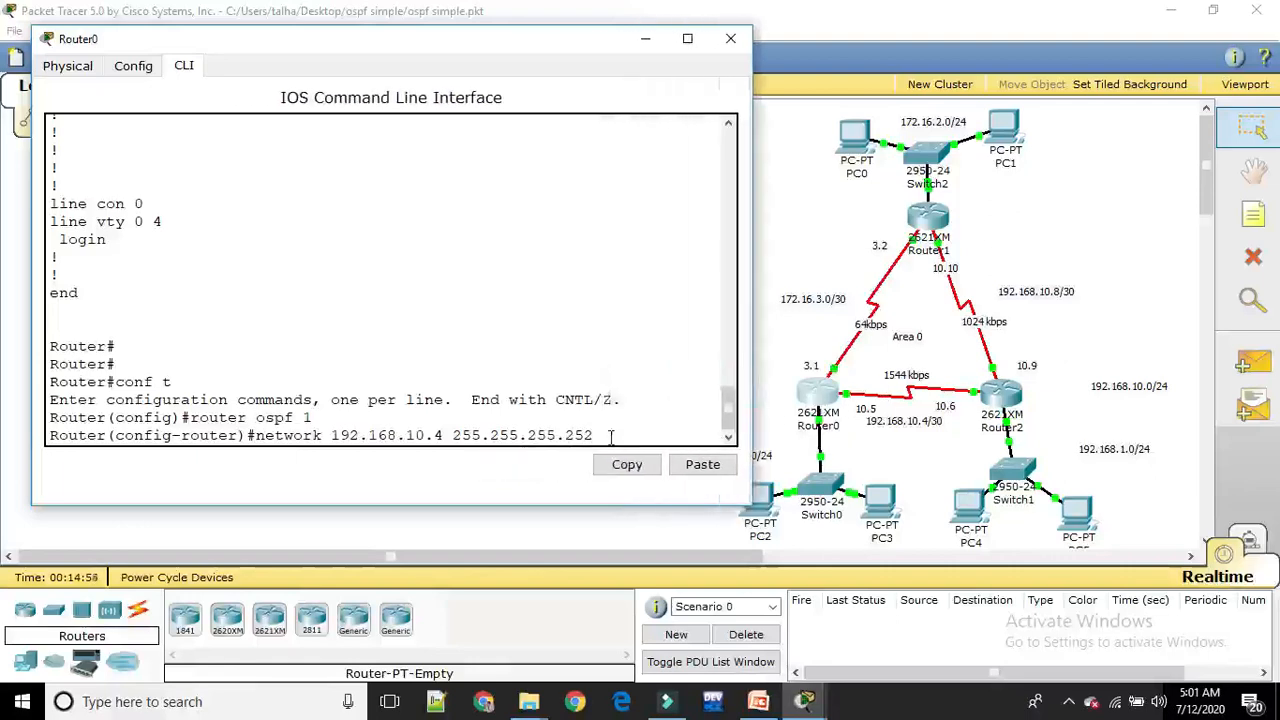
text(area 0)
key(Return)
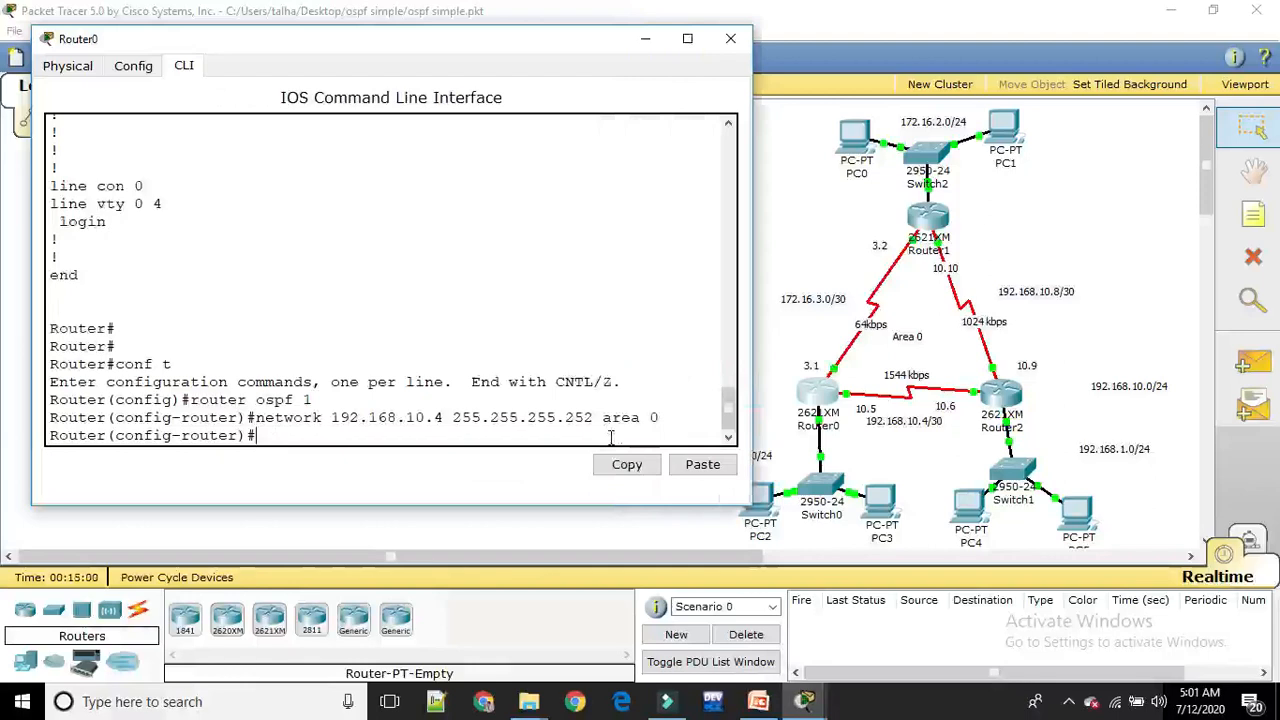
key(Up)
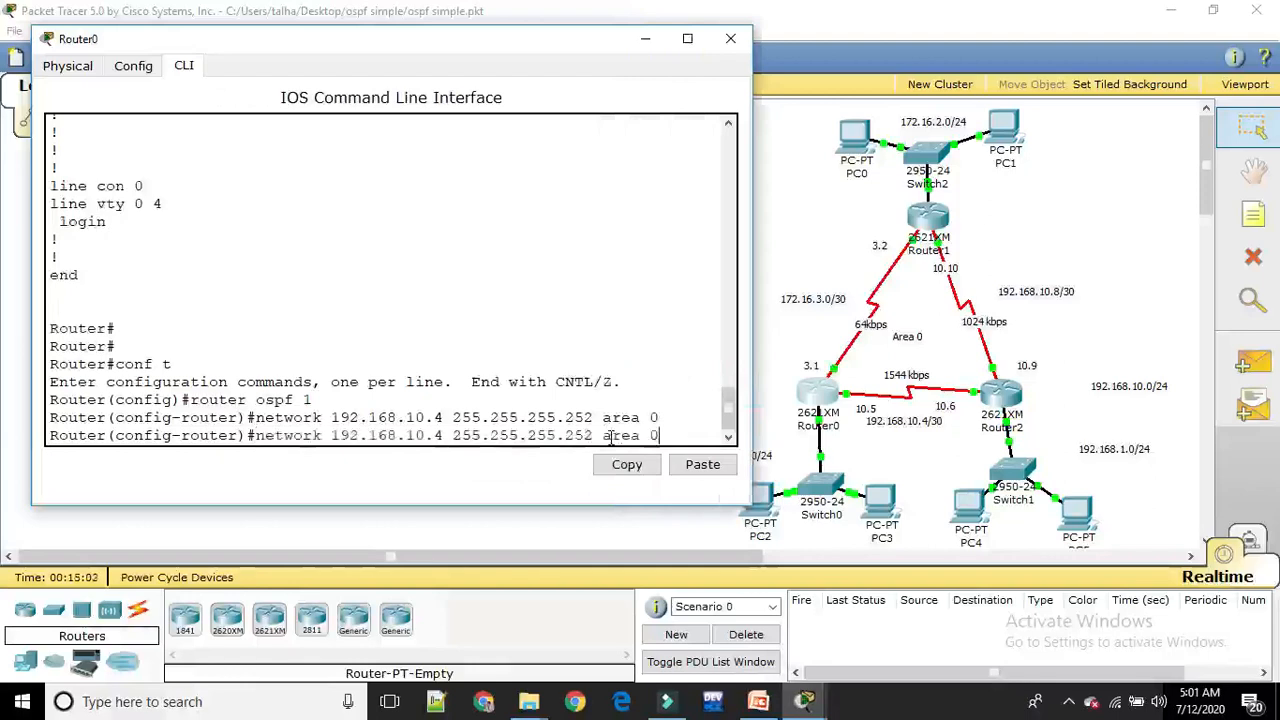
key(Left)
key(Left)
key(Left)
key(Left)
key(Left)
key(Left)
key(Left)
key(Left)
key(Left)
key(Left)
key(Left)
key(Left)
key(Left)
key(Left)
key(Left)
key(Left)
key(Left)
key(Left)
key(Left)
key(Left)
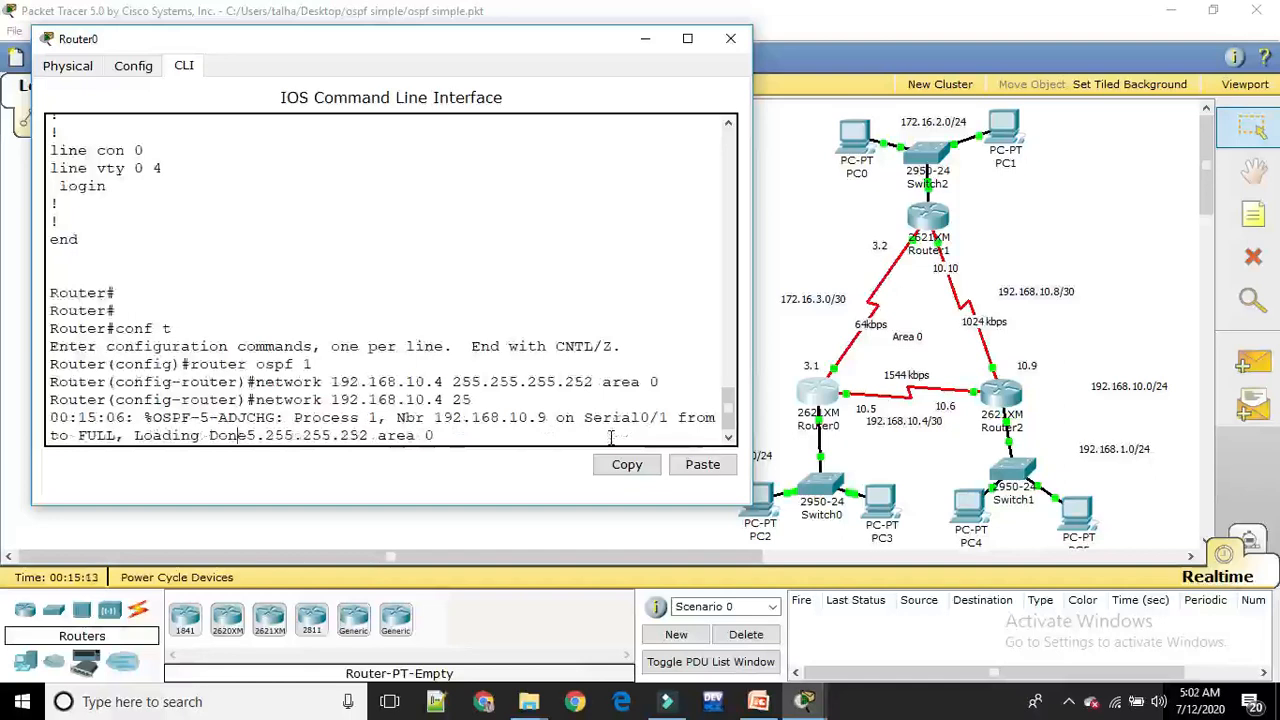
key(Return)
- Advertise network 172.16.3.0 with mask 255.255.255.252 in OSPF area 0 on Router0 by editing the recalled 192.168.10.4 statement
key(Up)
key(Up)
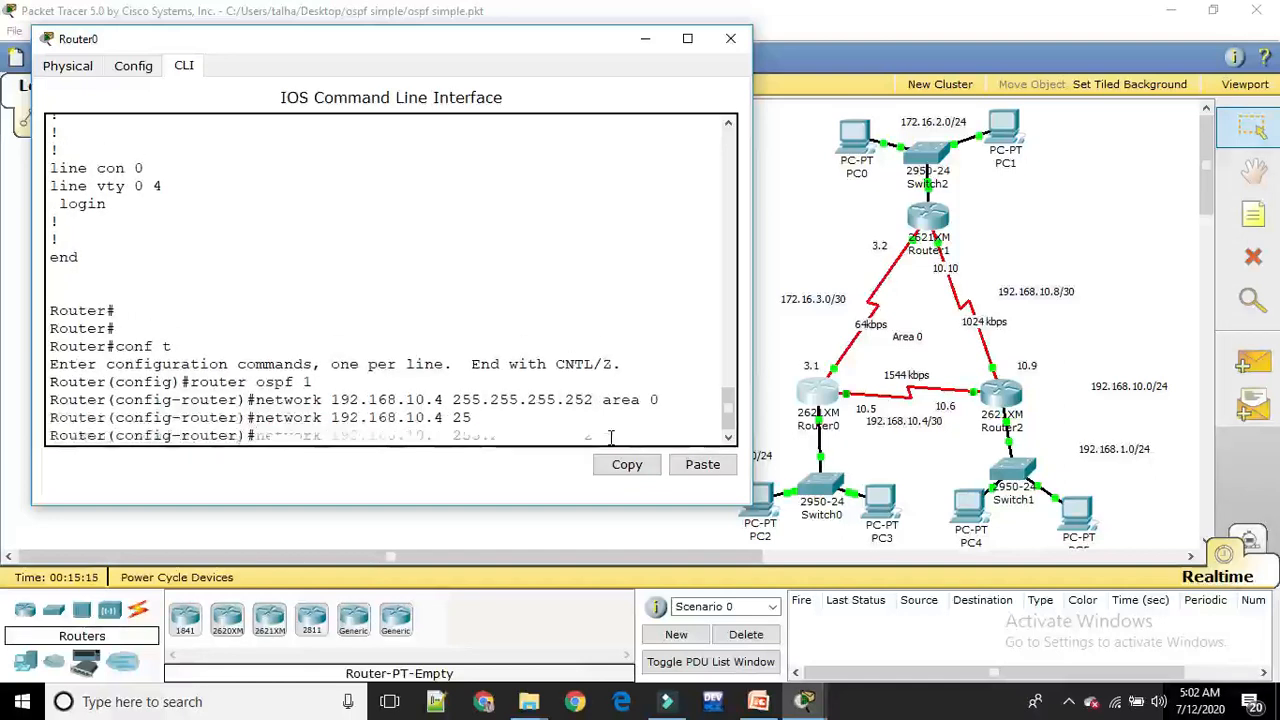
key(Left)
key(Left)
key(Left)
key(Left)
key(Left)
key(Left)
key(Left)
key(Left)
key(Left)
key(Left)
key(Left)
key(Left)
key(Left)
key(Left)
key(Left)
key(Left)
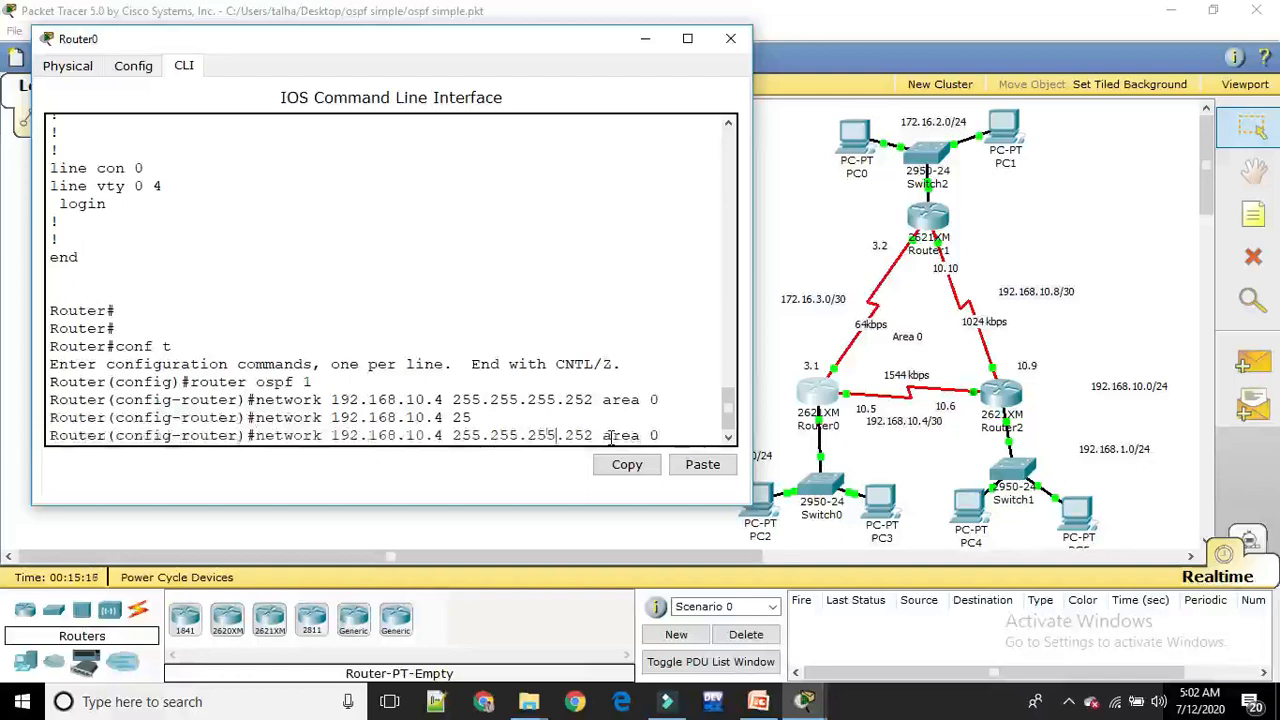
key(Left)
key(Left)
key(Left)
key(Left)
key(Left)
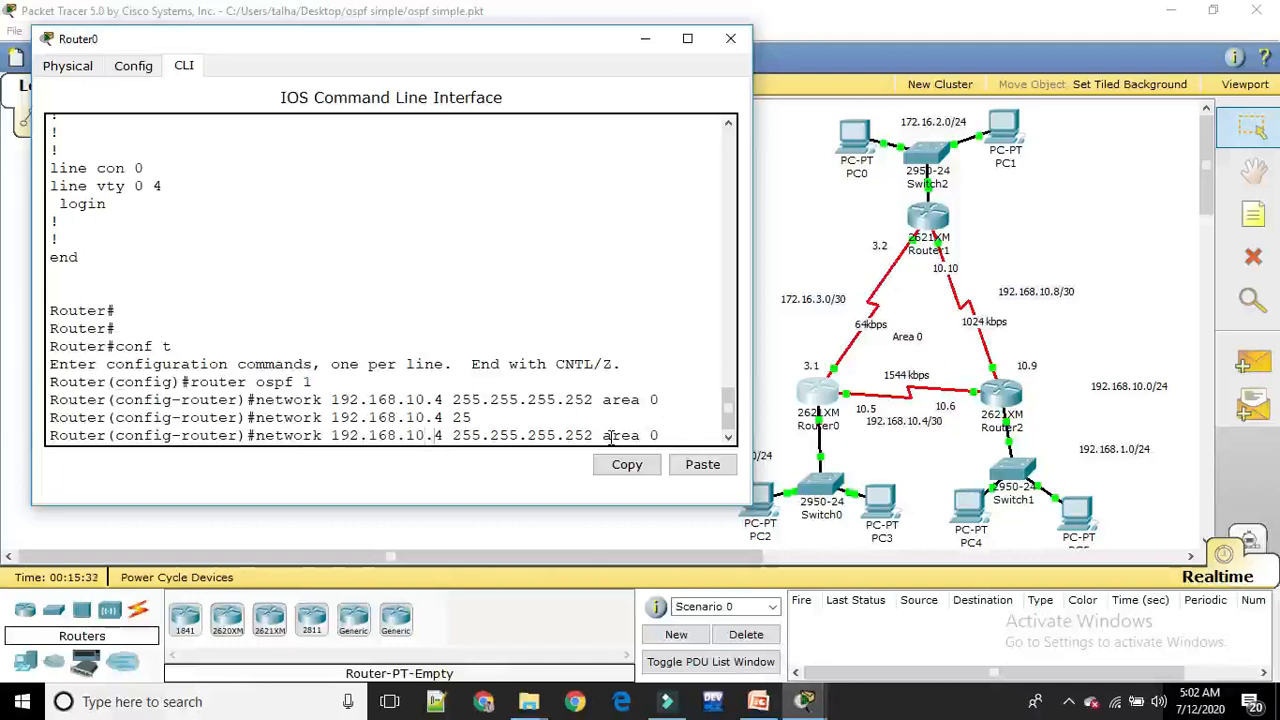
key(BackSpace)
key(BackSpace)
key(BackSpace)
key(BackSpace)
key(BackSpace)
key(BackSpace)
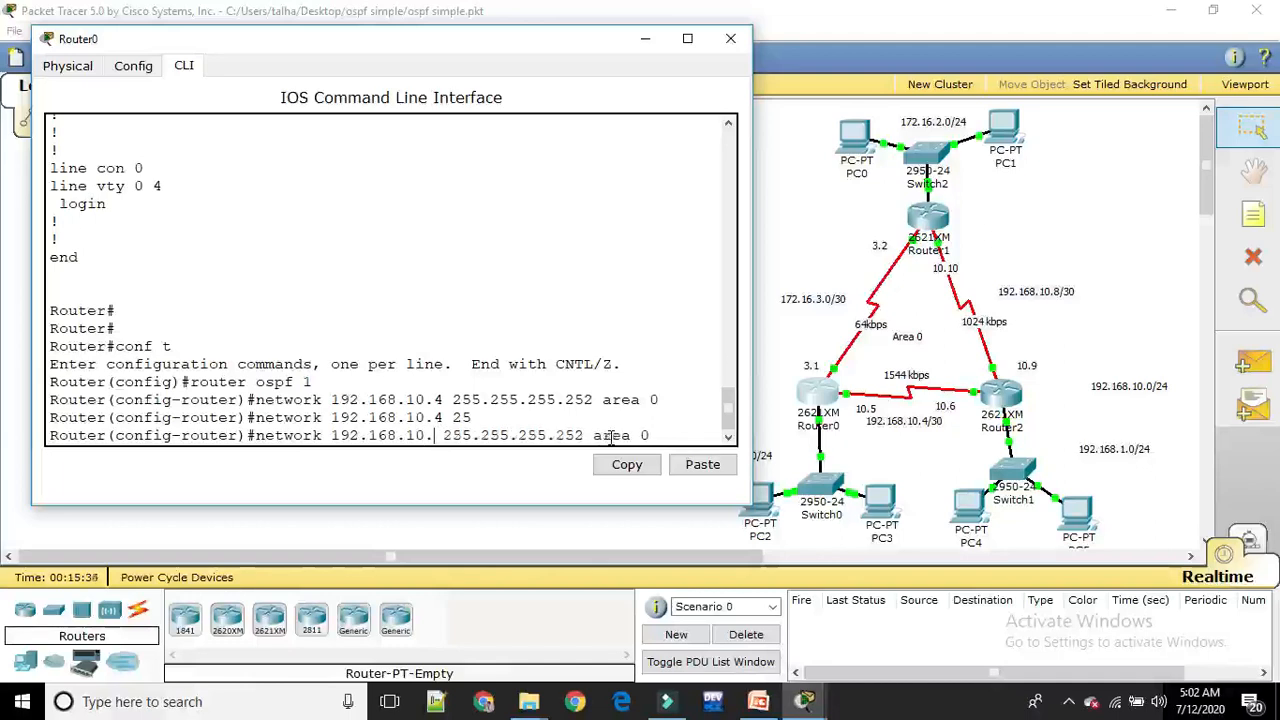
key(BackSpace)
key(BackSpace)
key(BackSpace)
key(BackSpace)
key(BackSpace)
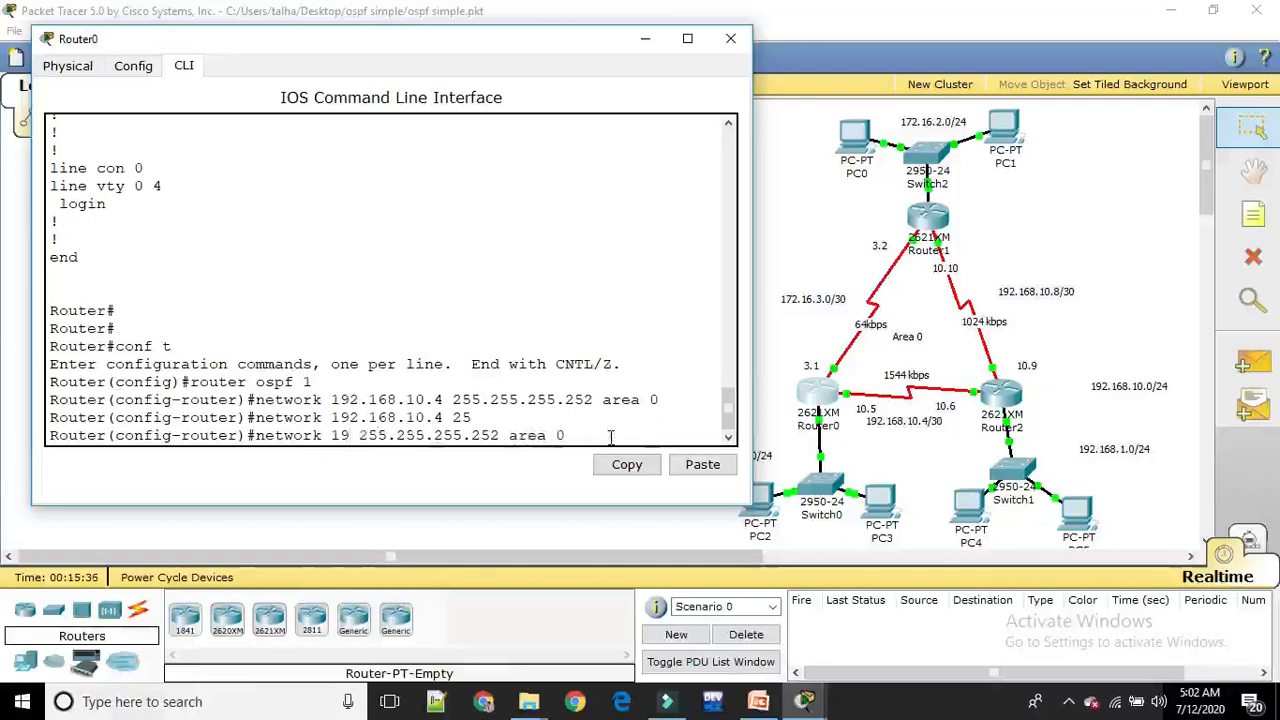
text(72)
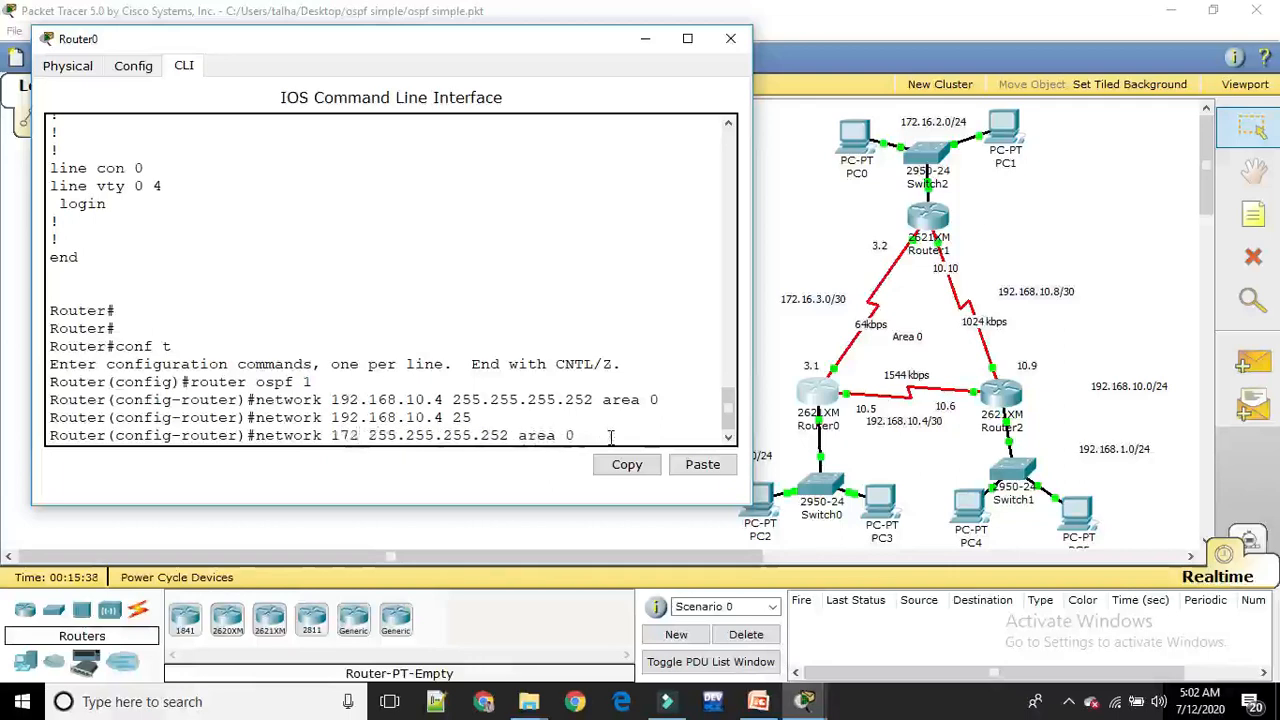
text(.)
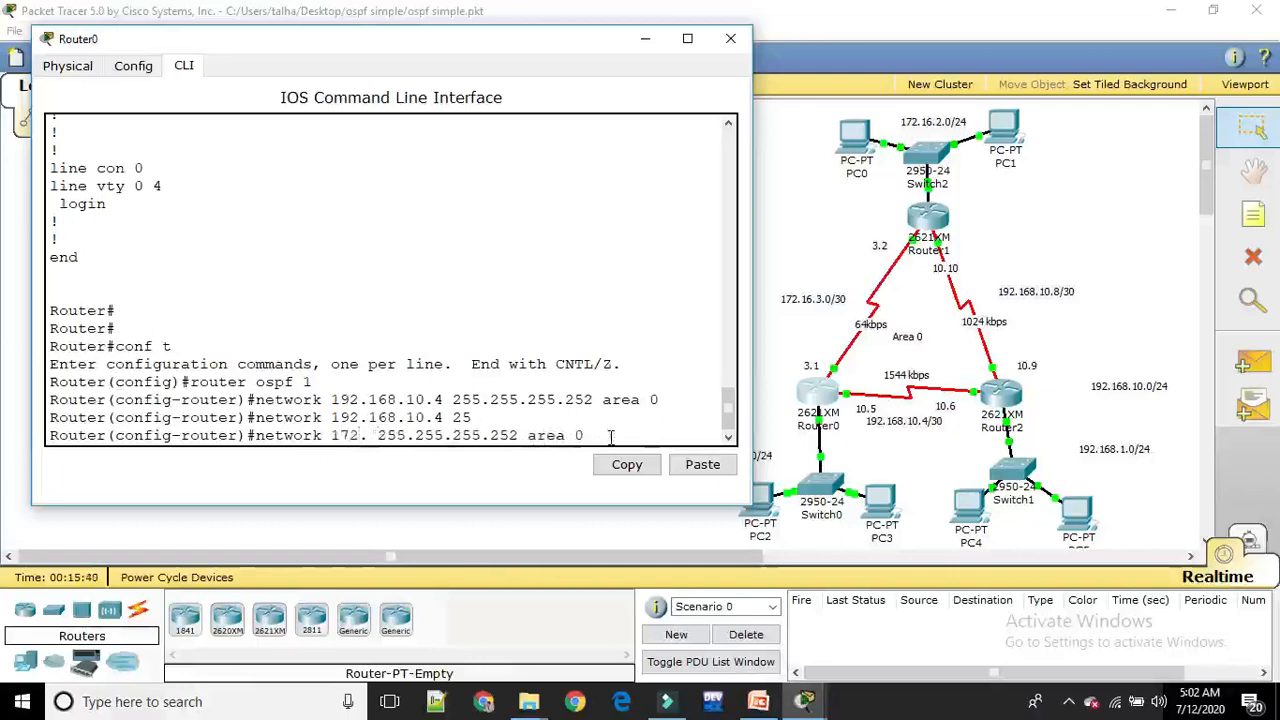
text(1)
text(6)
text(.3.)
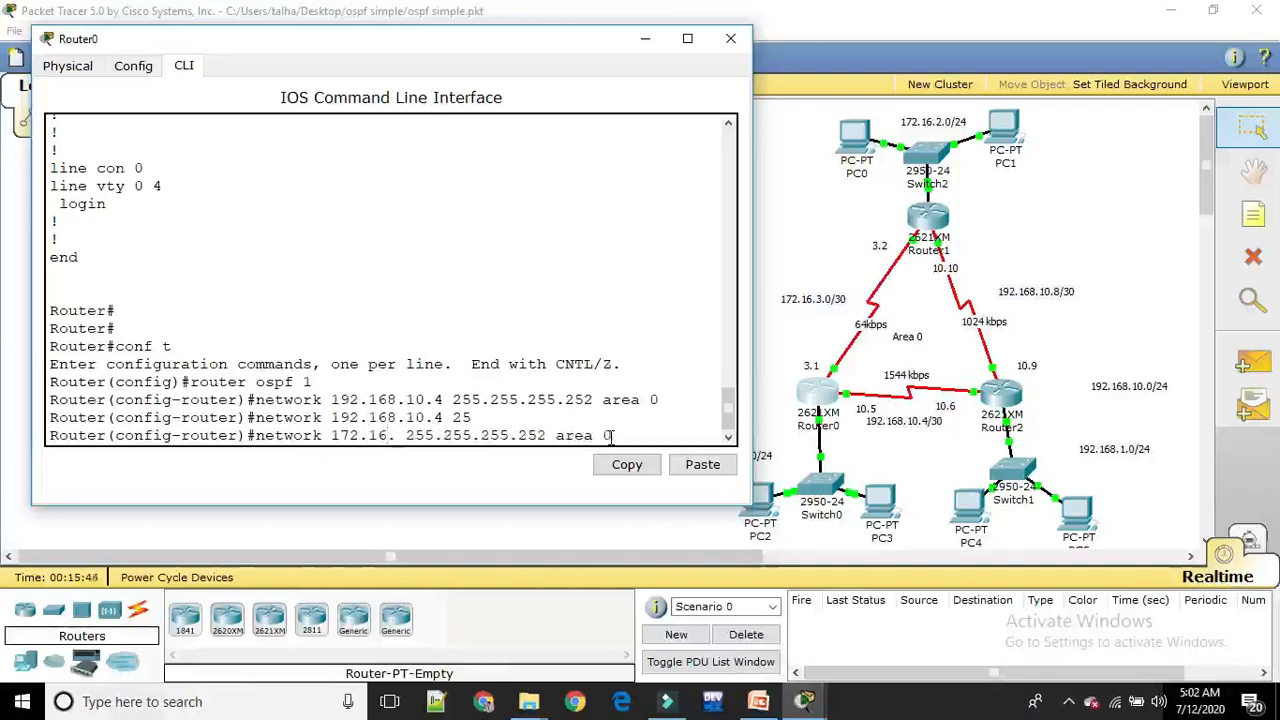
text(0)
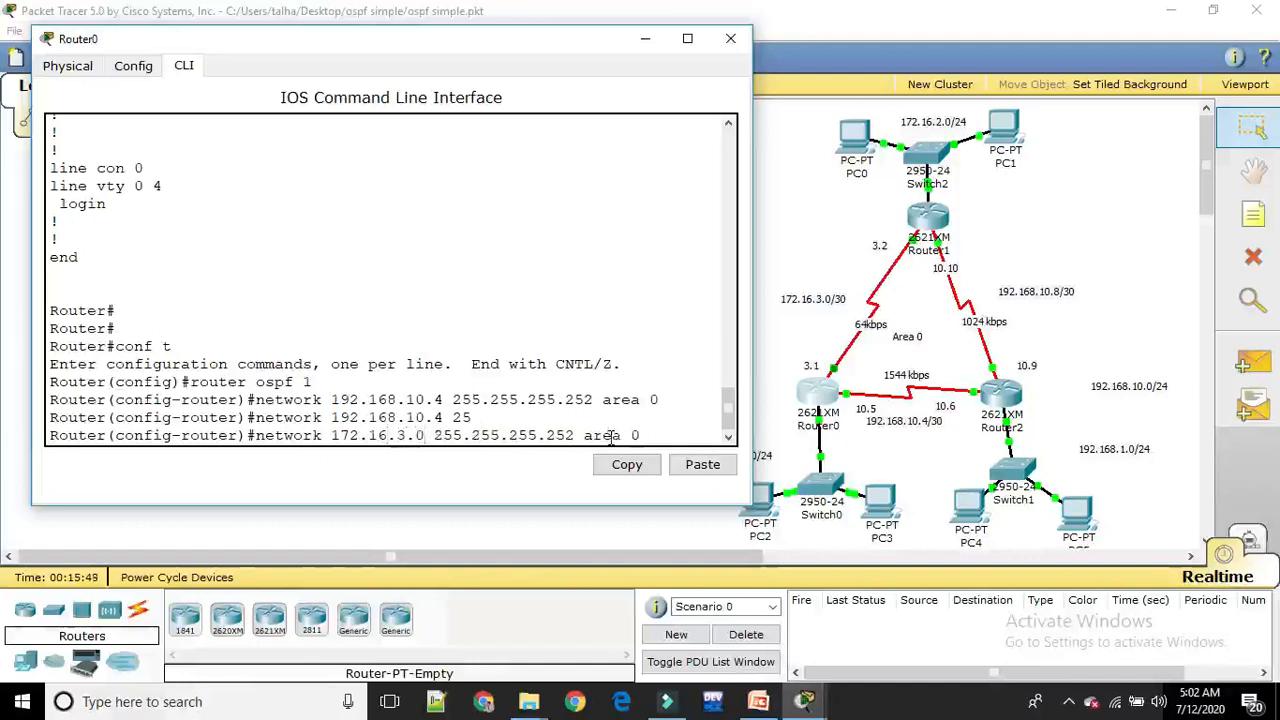
key(Return)
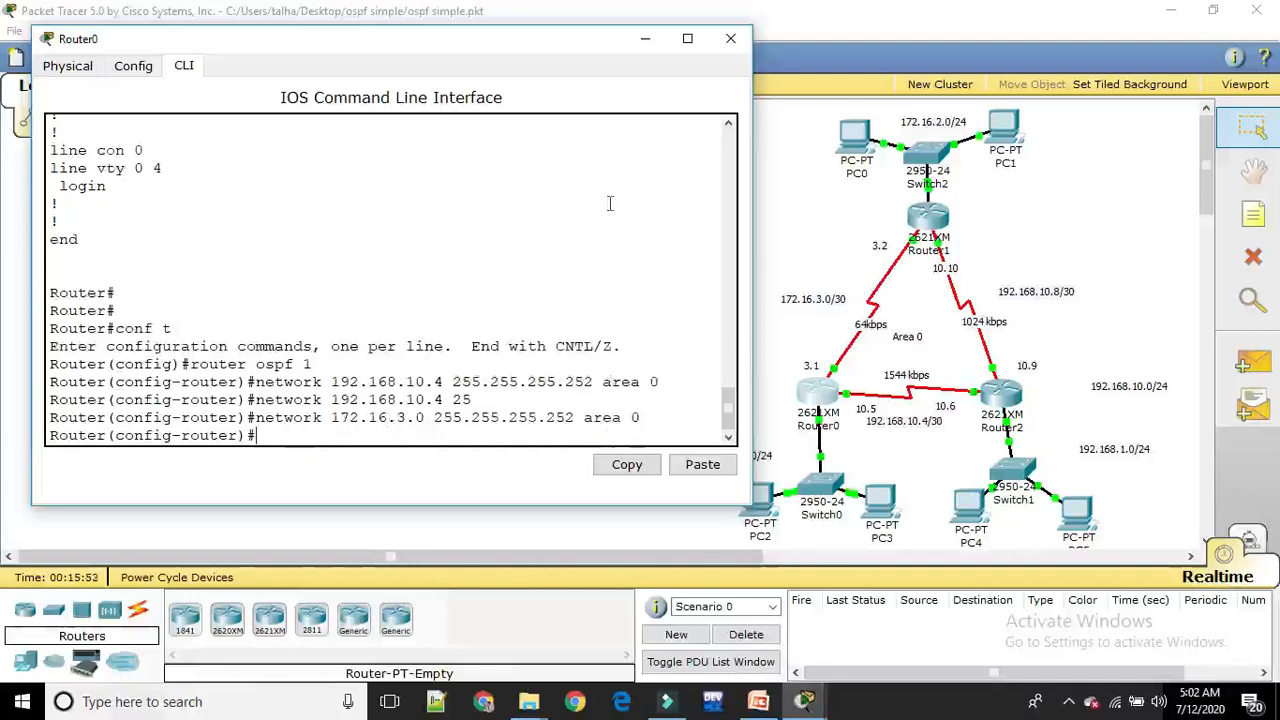
- Advertise network 172.16.1.0 with mask 255.255.255.0 in OSPF area 0 on Router0 by editing the recalled 172.16.3.0 statement
drag(530, 48, 474, 44)
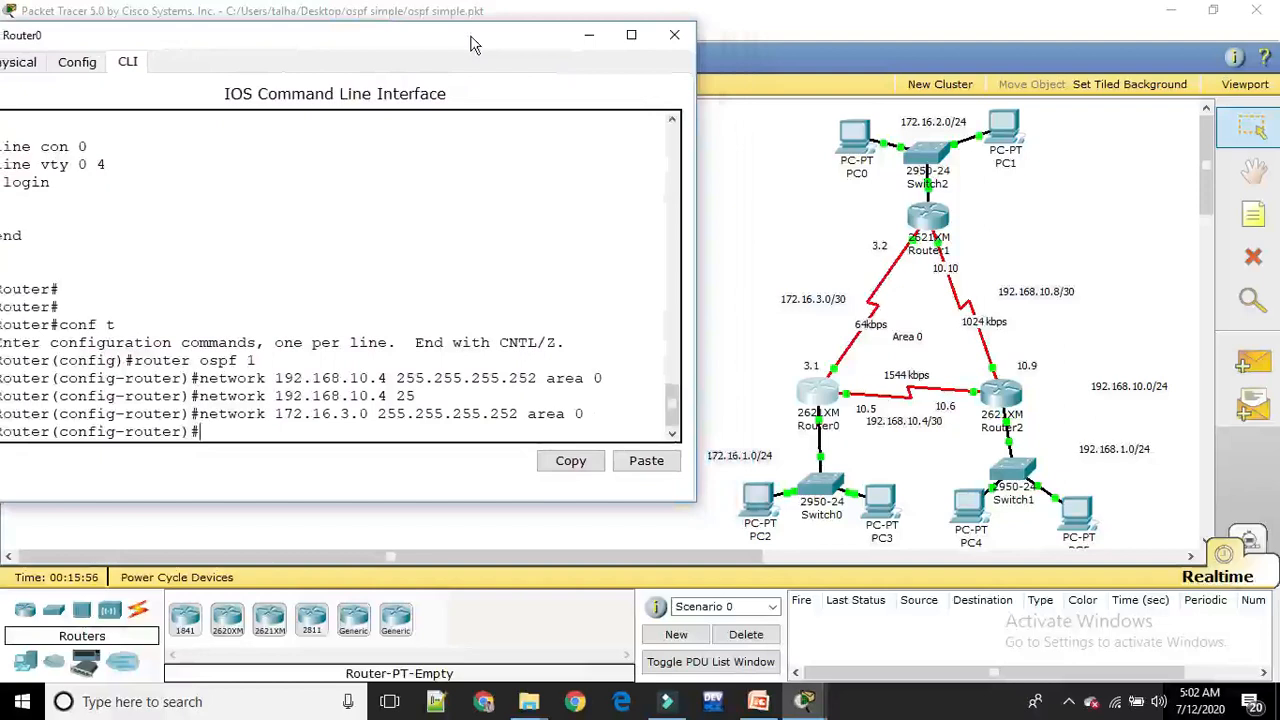
key(Up)
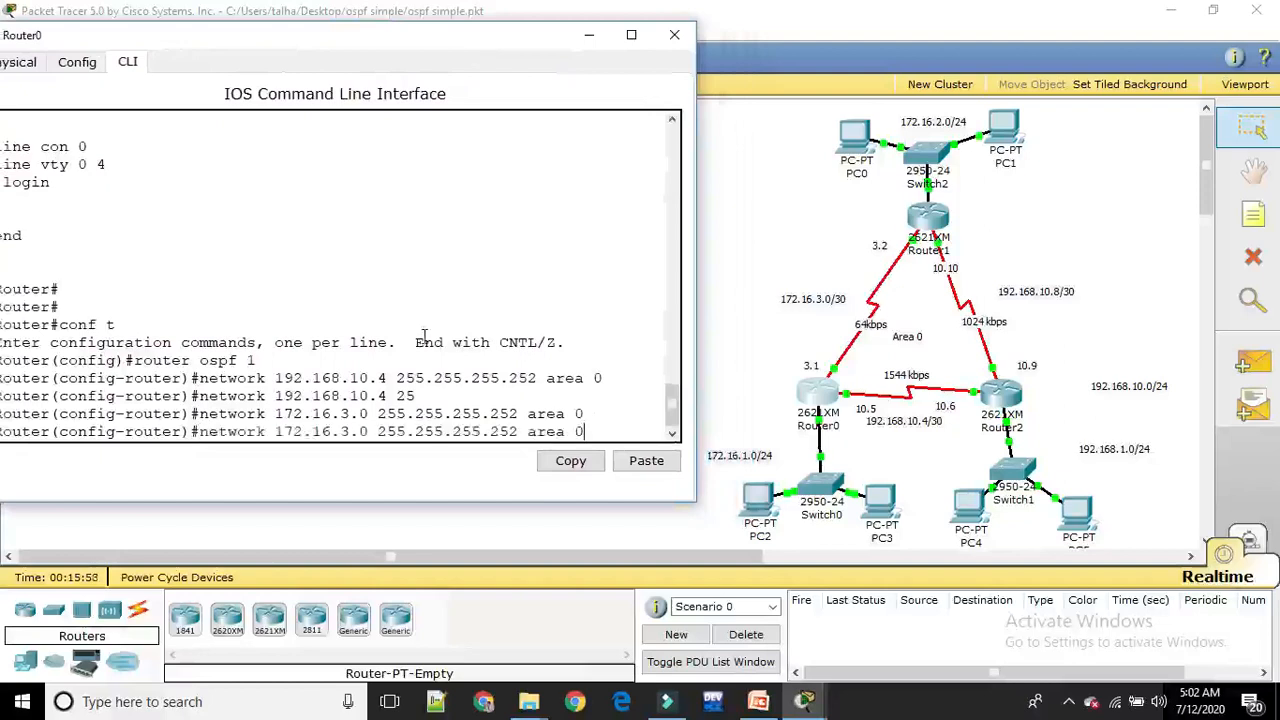
key(Left)
key(Left)
key(Left)
key(Left)
key(Left)
key(Left)
key(Left)
key(BackSpace)
key(BackSpace)
key(BackSpace)
text(0)
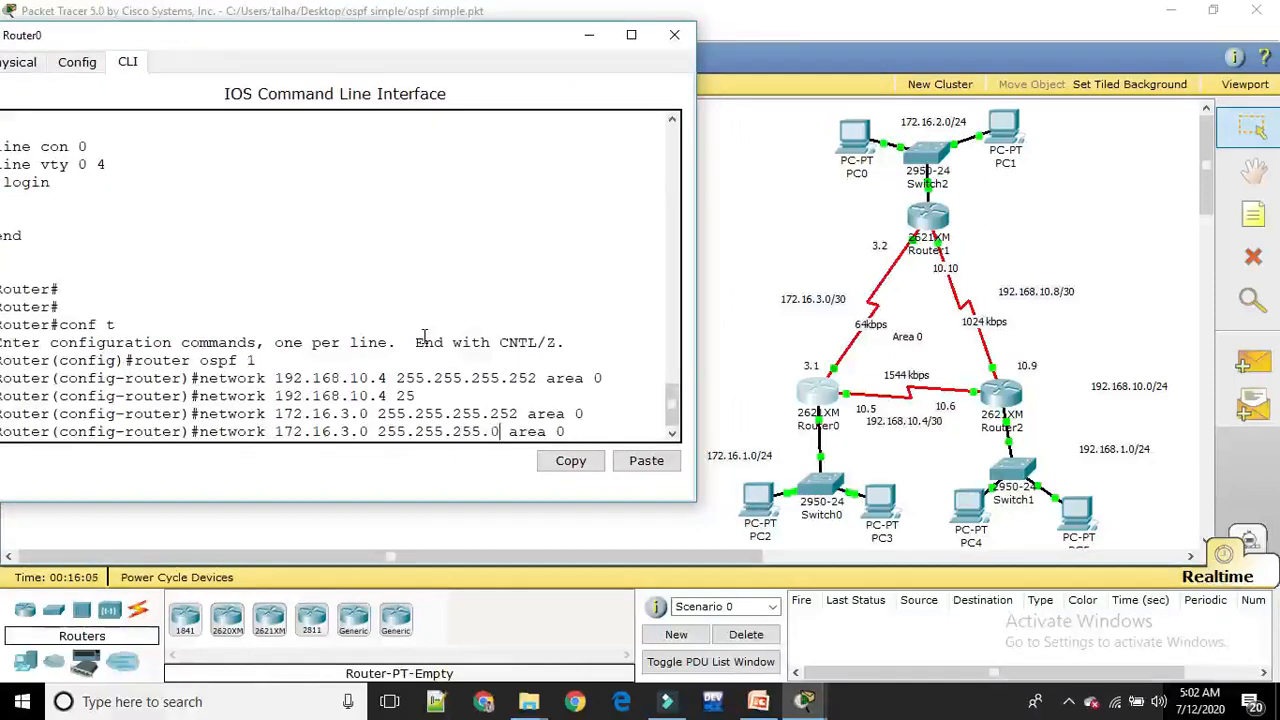
key(Left)
key(Left)
key(Left)
key(Left)
key(Left)
key(Left)
key(Left)
key(Left)
key(Left)
key(Left)
key(Left)
key(Left)
key(Left)
key(Left)
key(BackSpace)
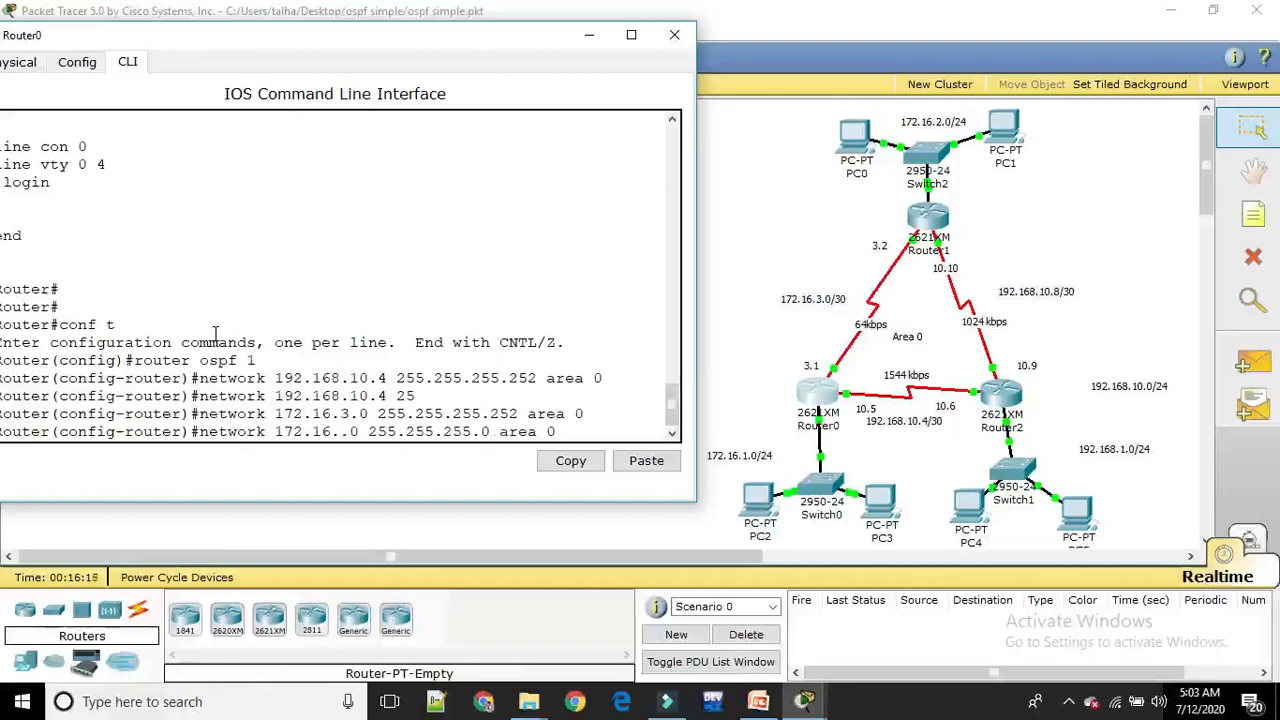
text(1)
key(Return)
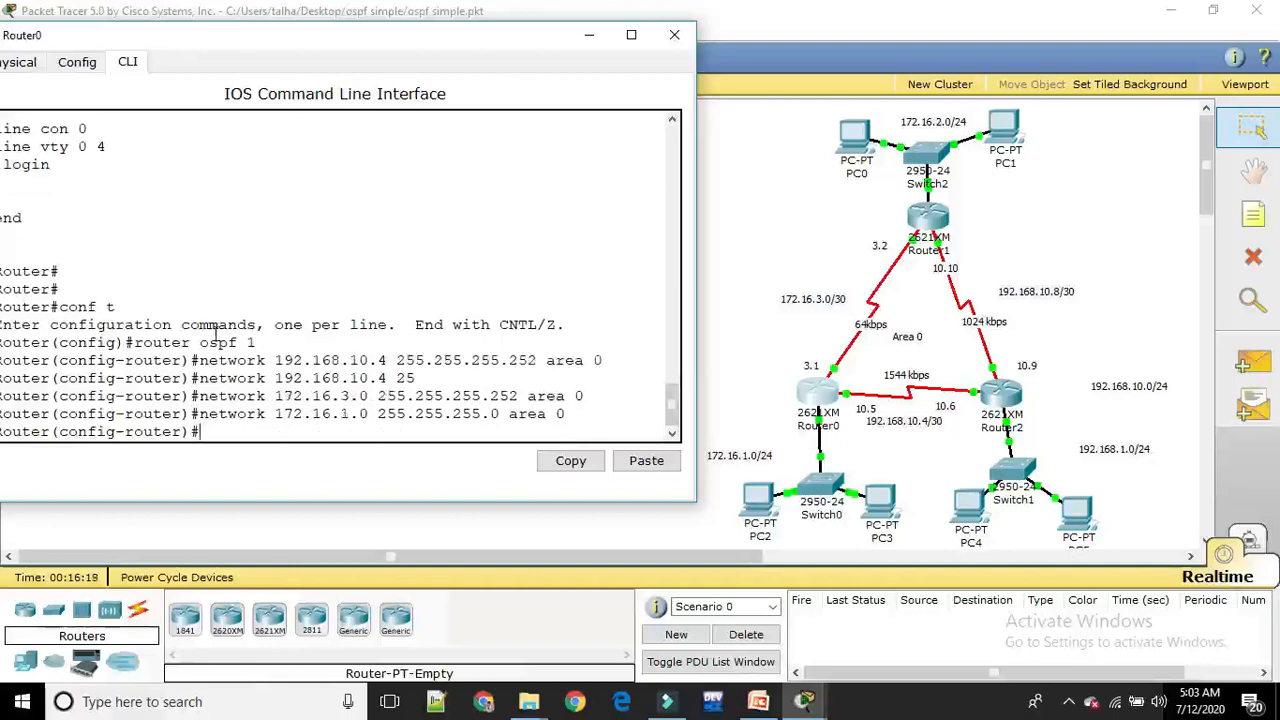
- Leave configuration mode on Router0 and save the running configuration to startup-config
key(ctrl+z)
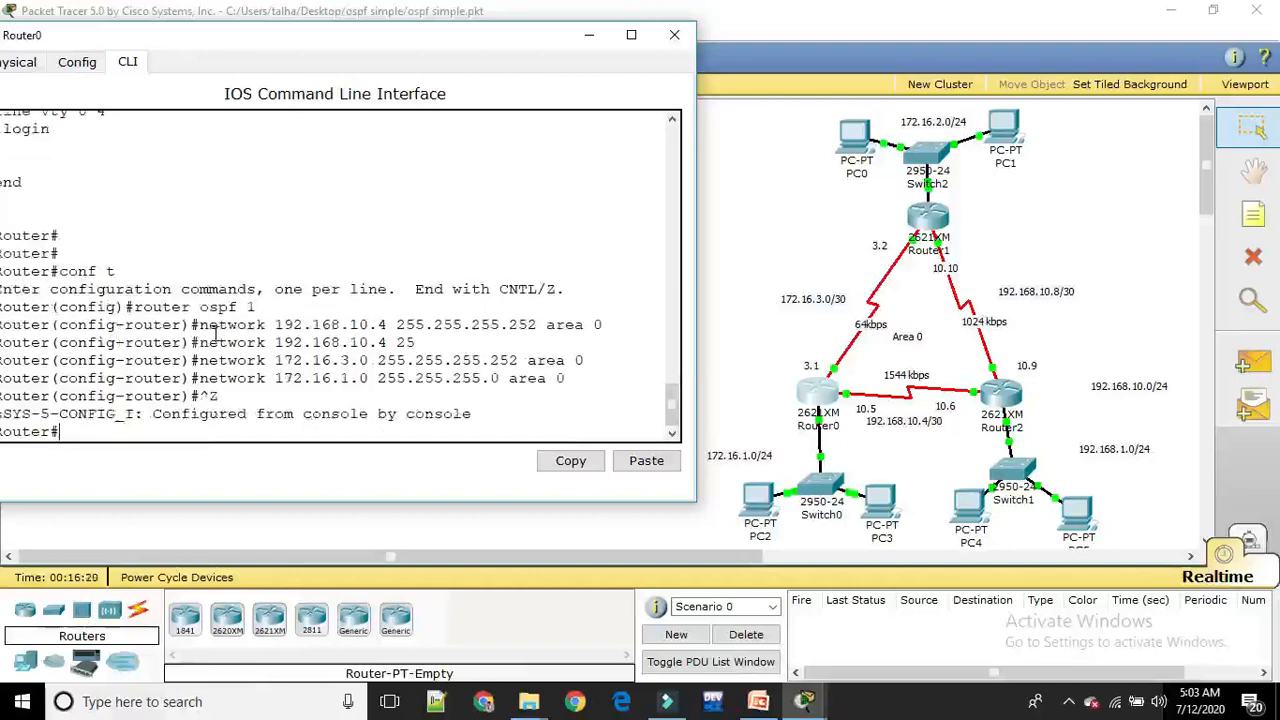
text(copy run start)
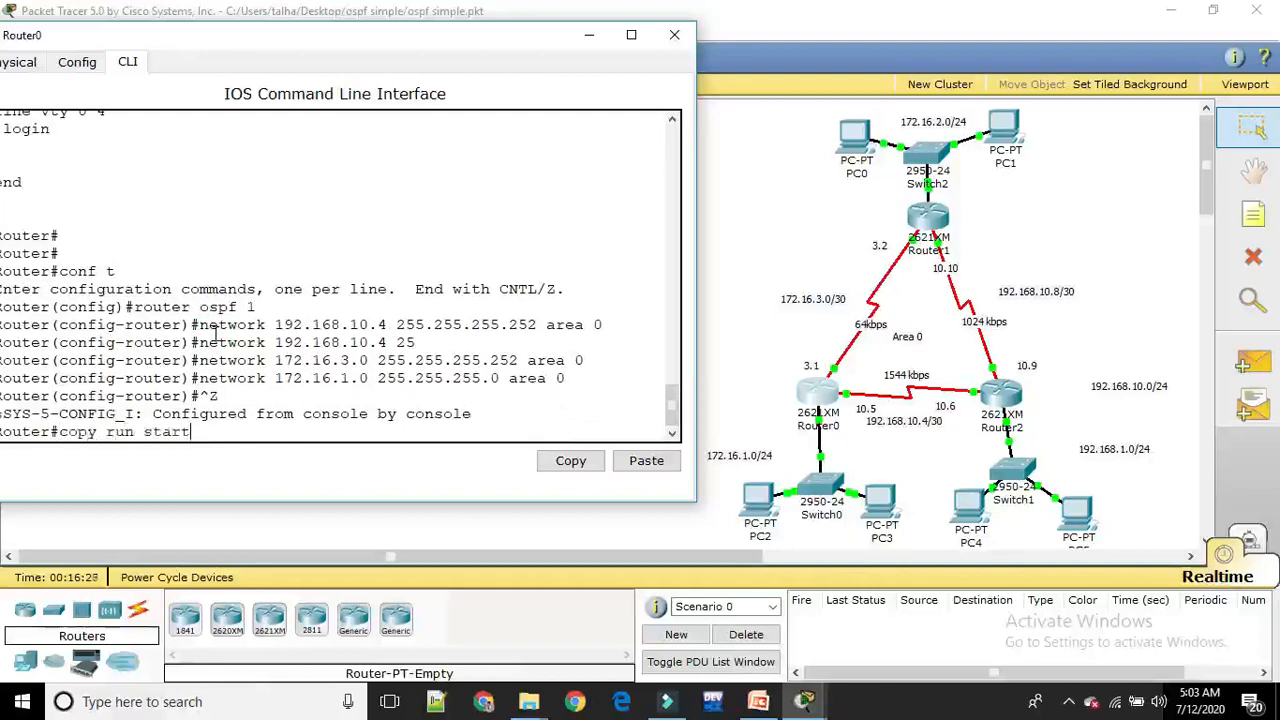
key(Return)
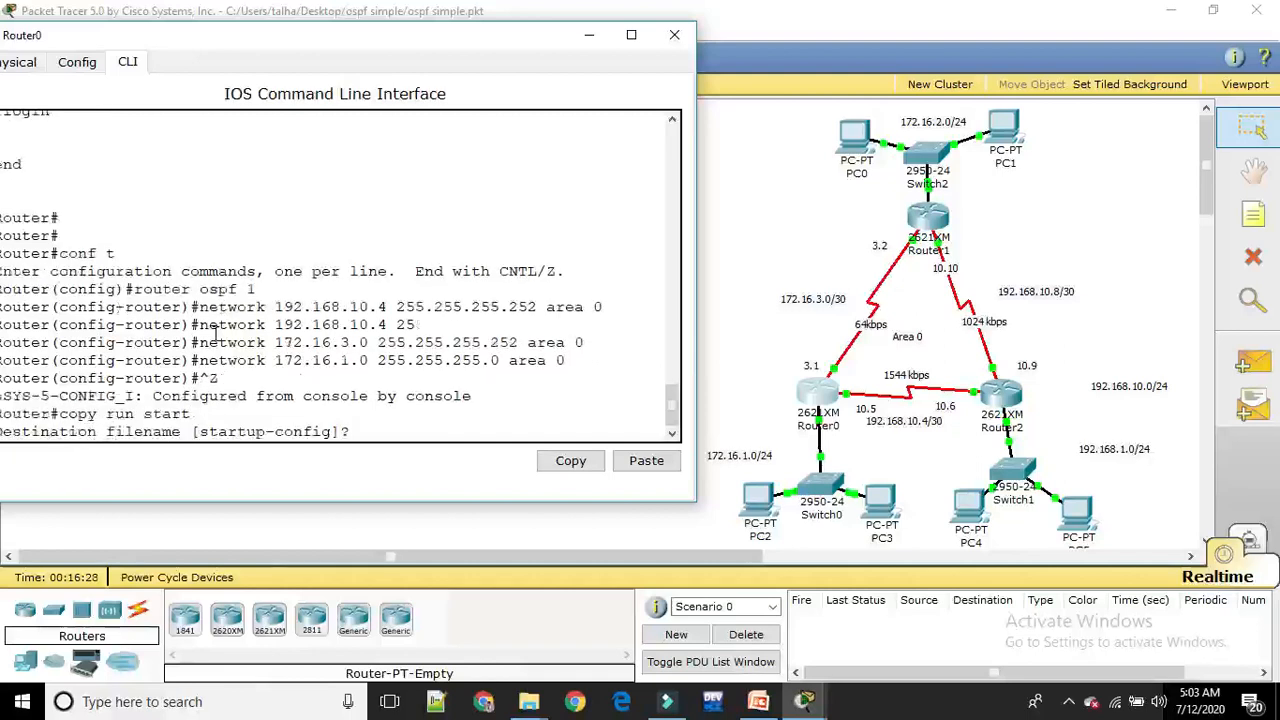
key(Return)
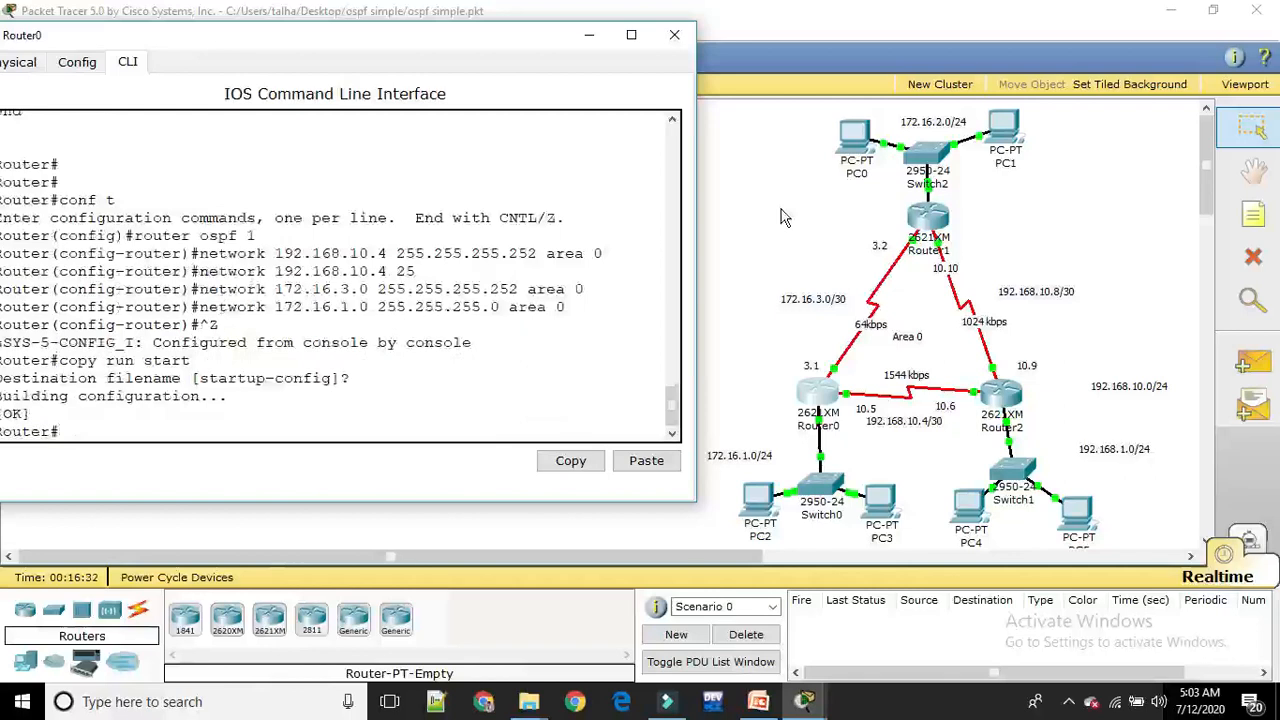
- Open Router1's command line, enter global configuration mode and start OSPF routing process 1
click(794, 203)
click(918, 222)
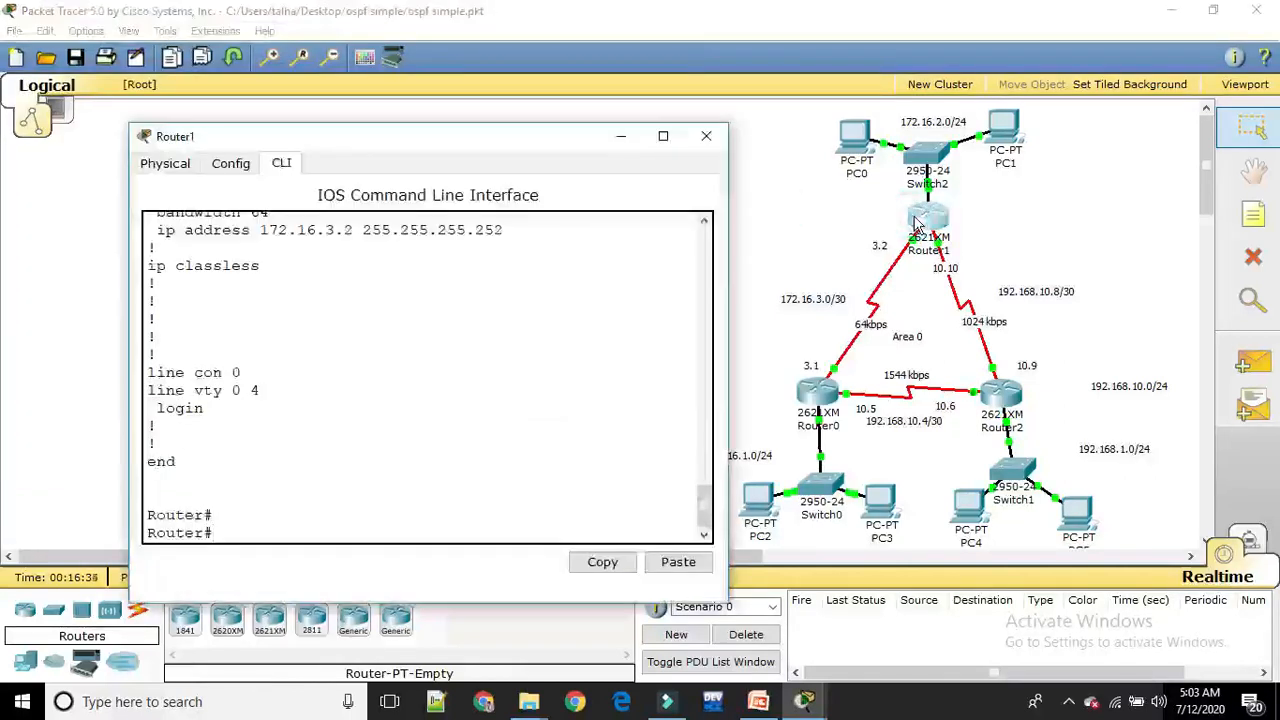
text(conf)
text(t)
key(Return)
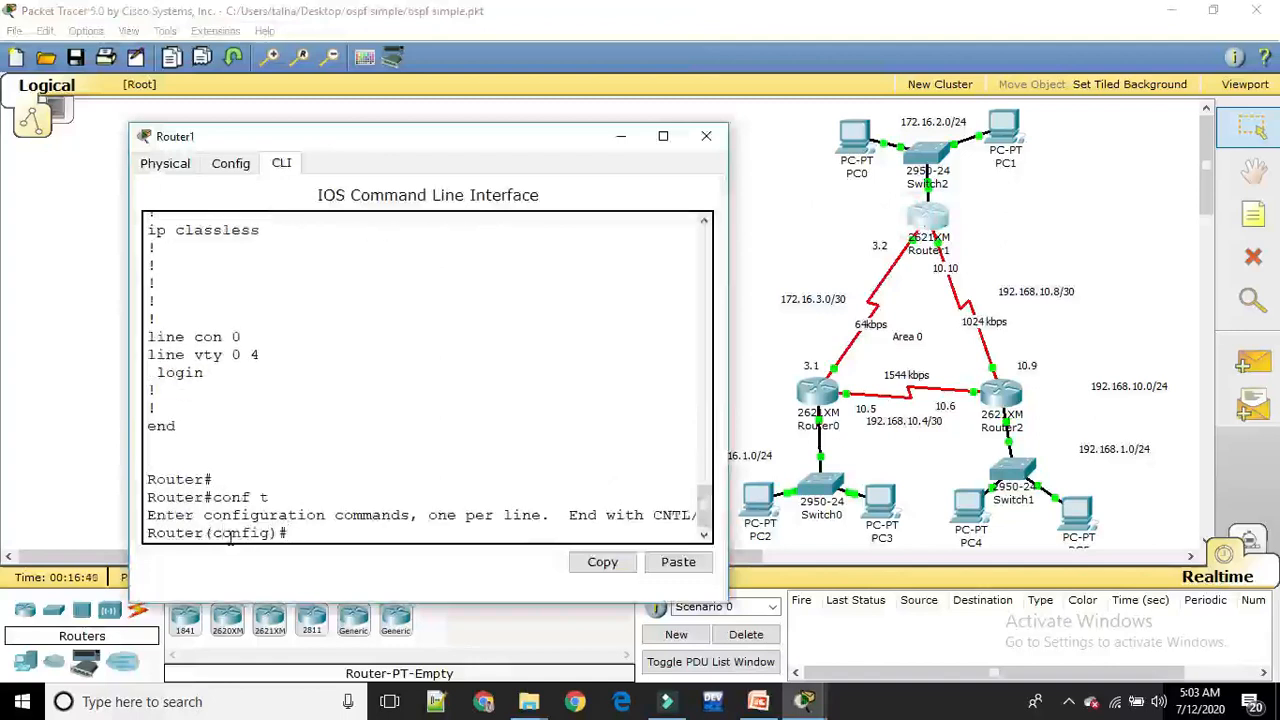
text(router ospf 1)
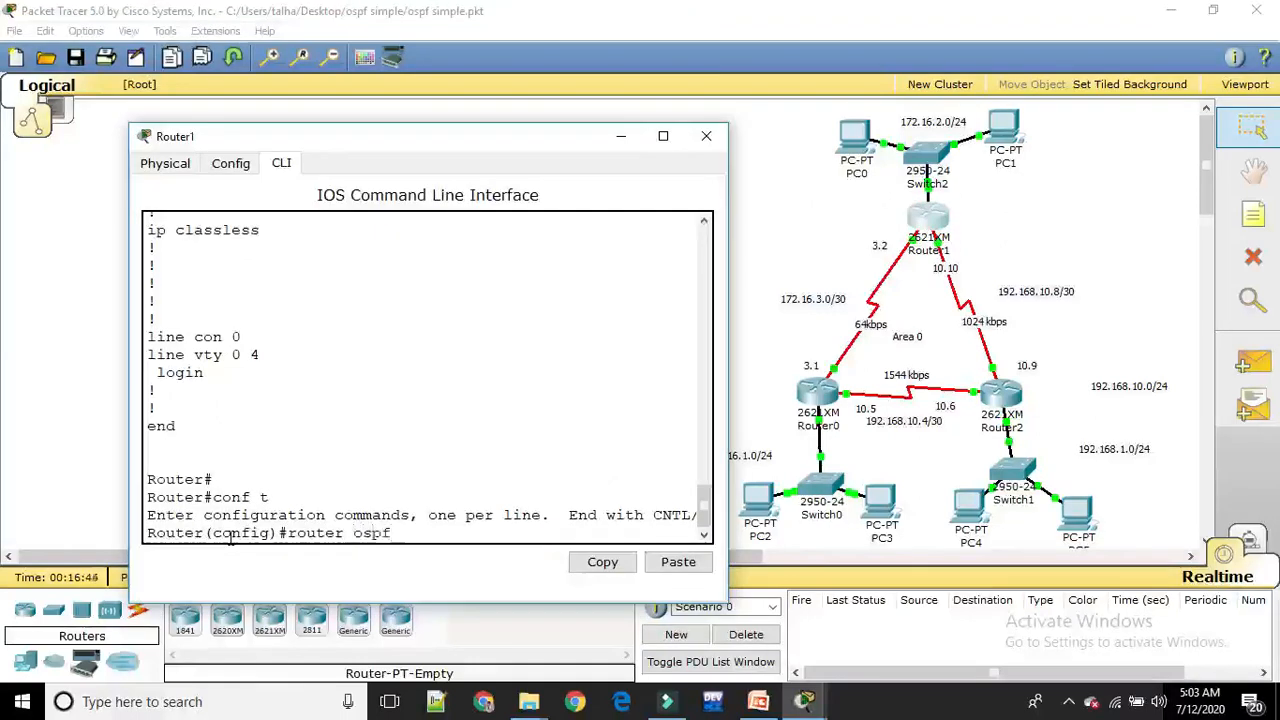
key(Return)
- Advertise network 172.16.3.0 with mask 255.255.255.252 in OSPF area 0 on Router1, moving and widening its window to fit the statement
text(network)
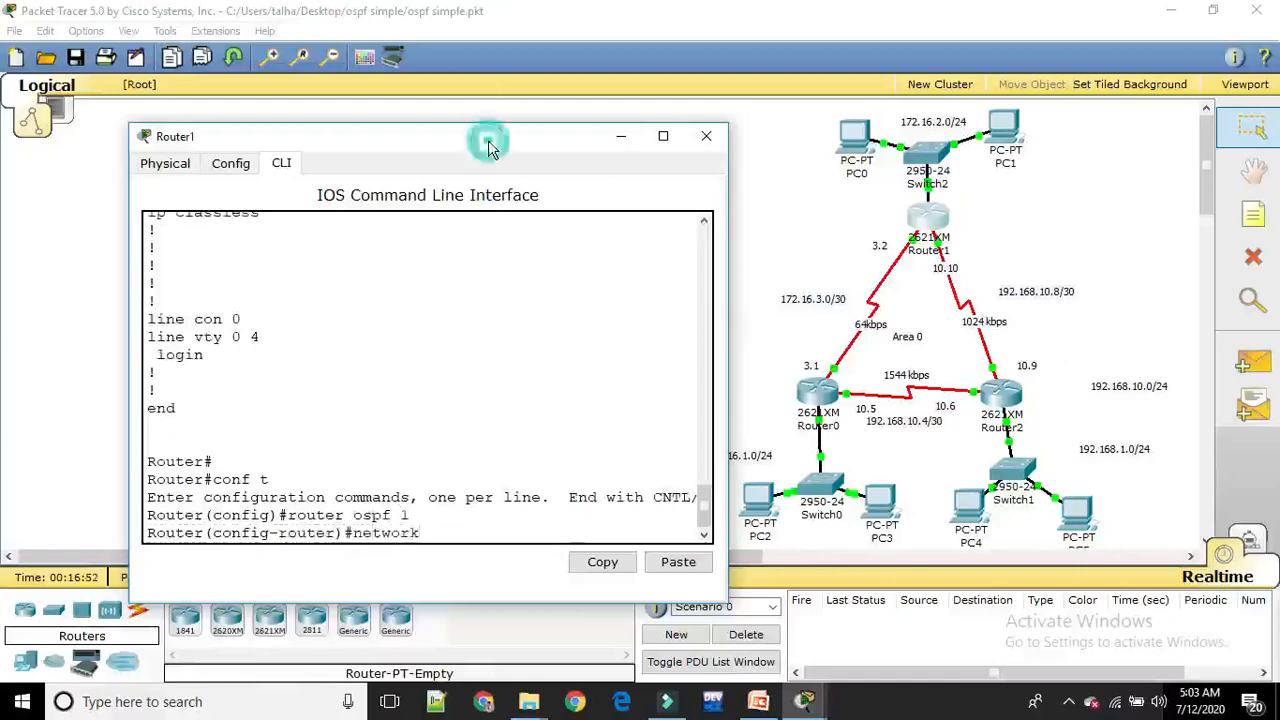
drag(488, 140, 385, 124)
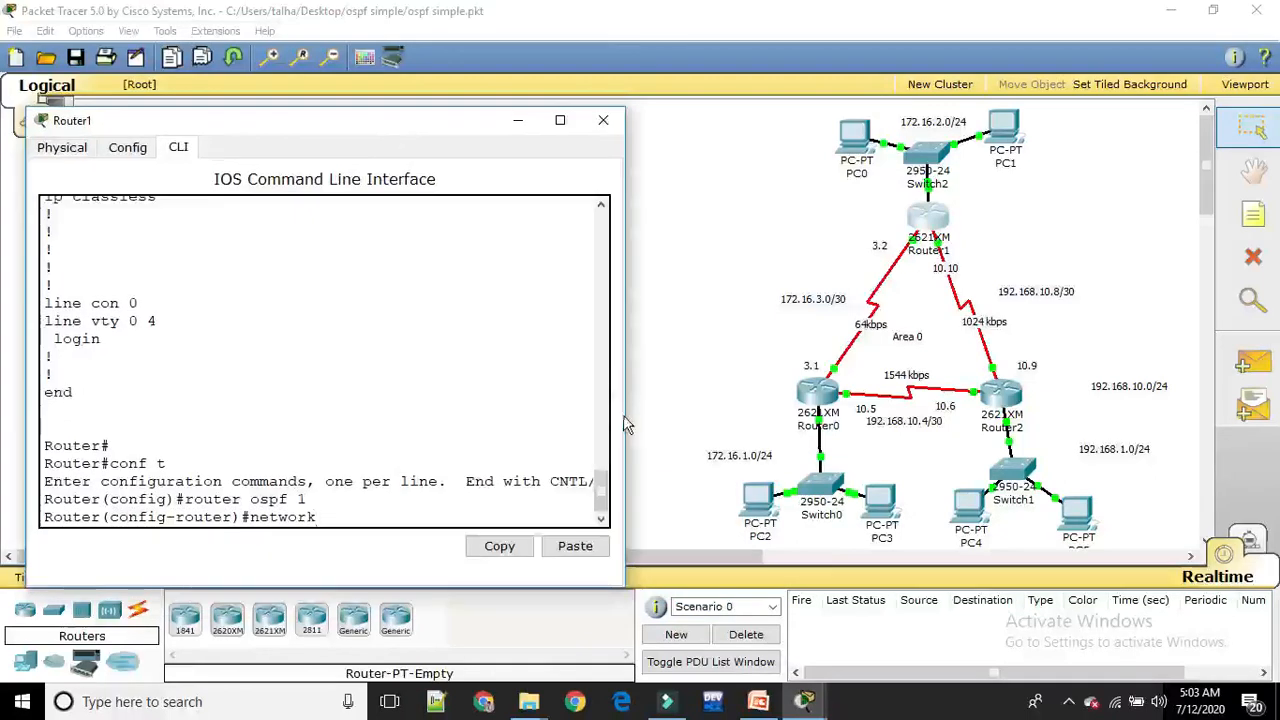
drag(626, 418, 702, 440)
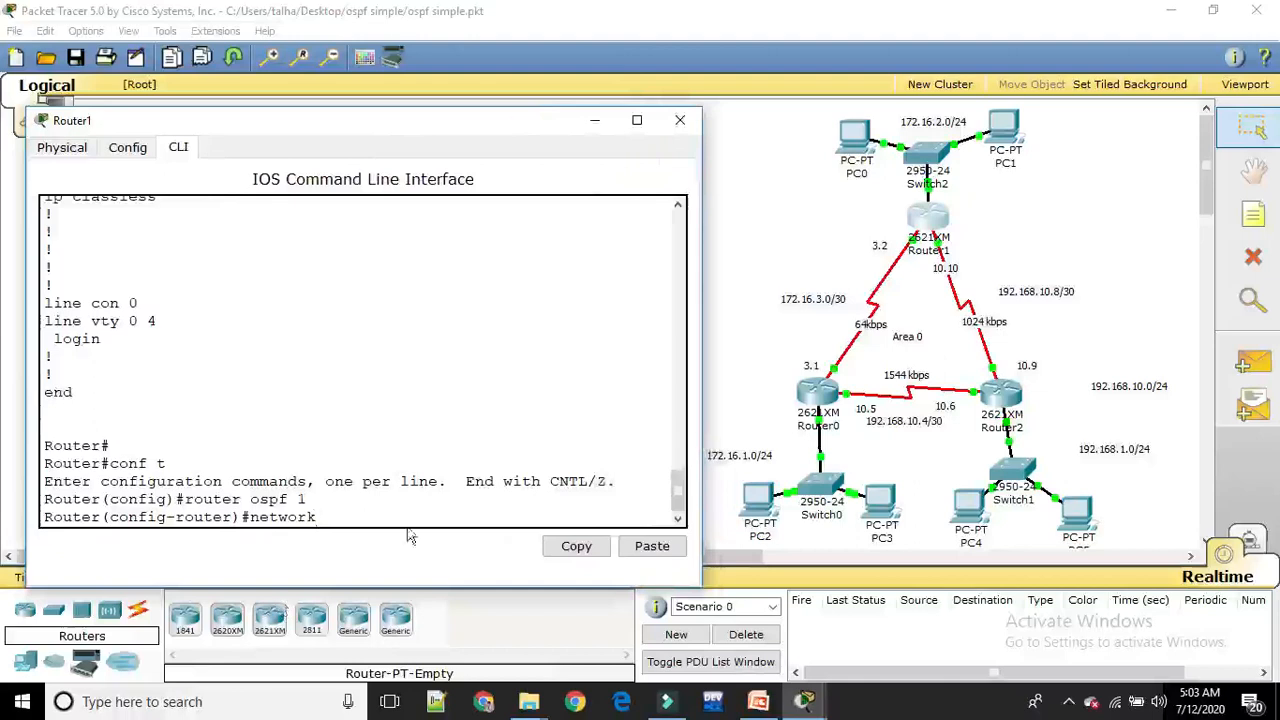
click(355, 512)
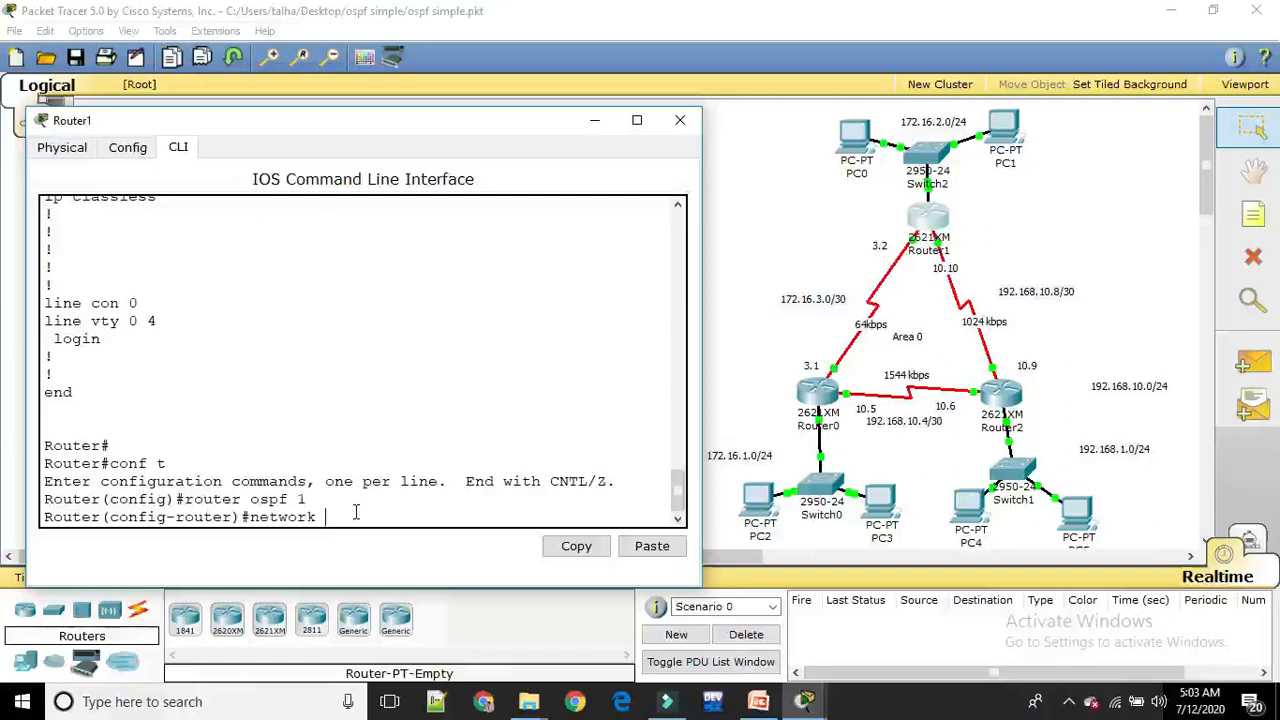
text(172.16.3.0 255.255.)
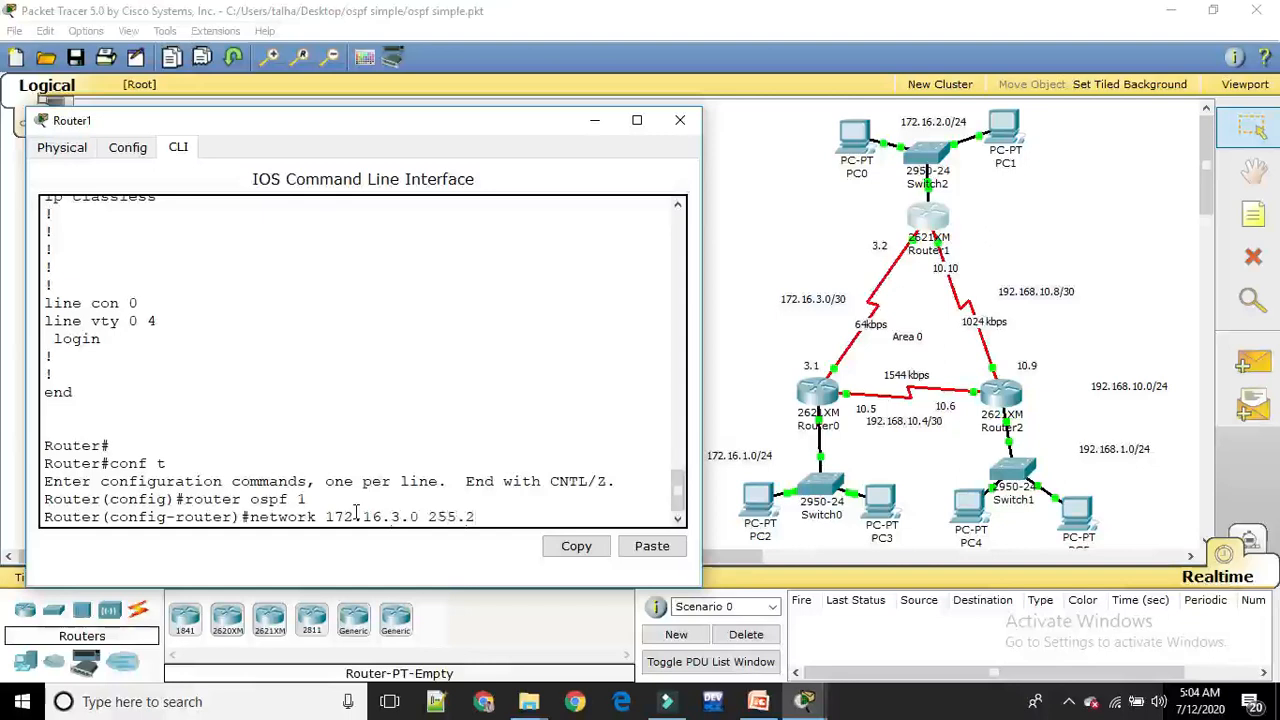
text(255.252)
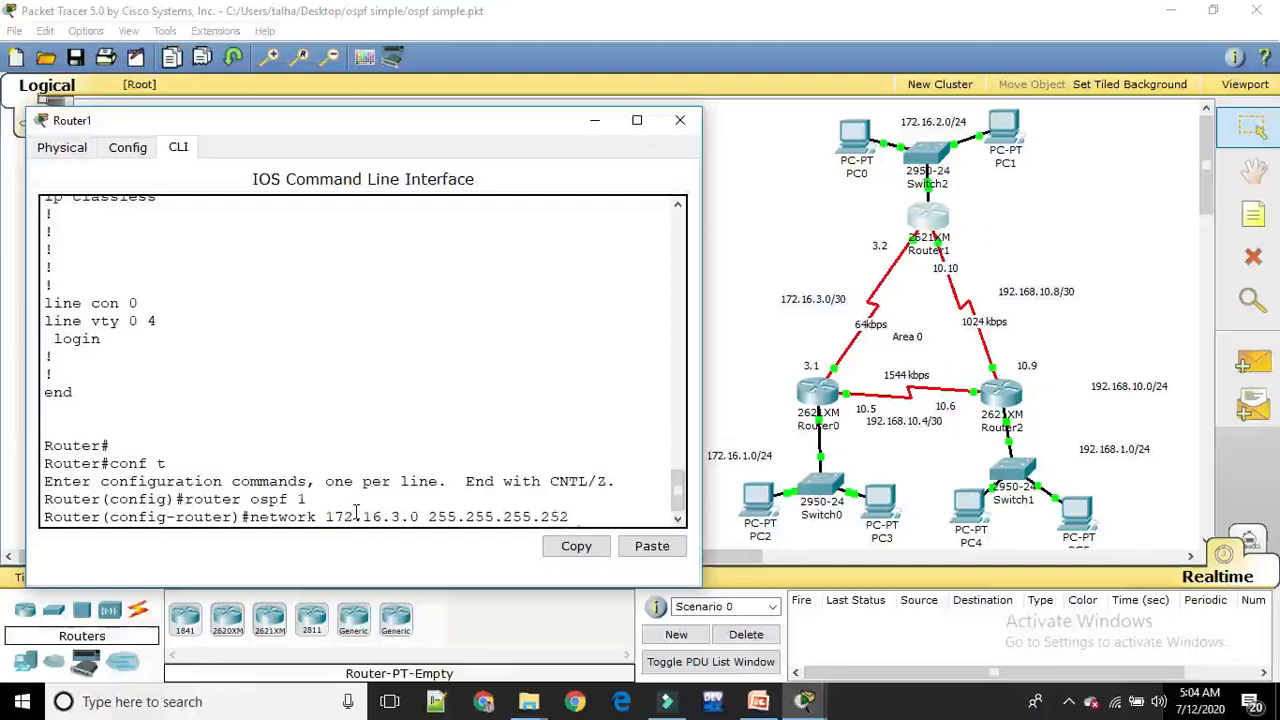
text( area 0)
key(Return)
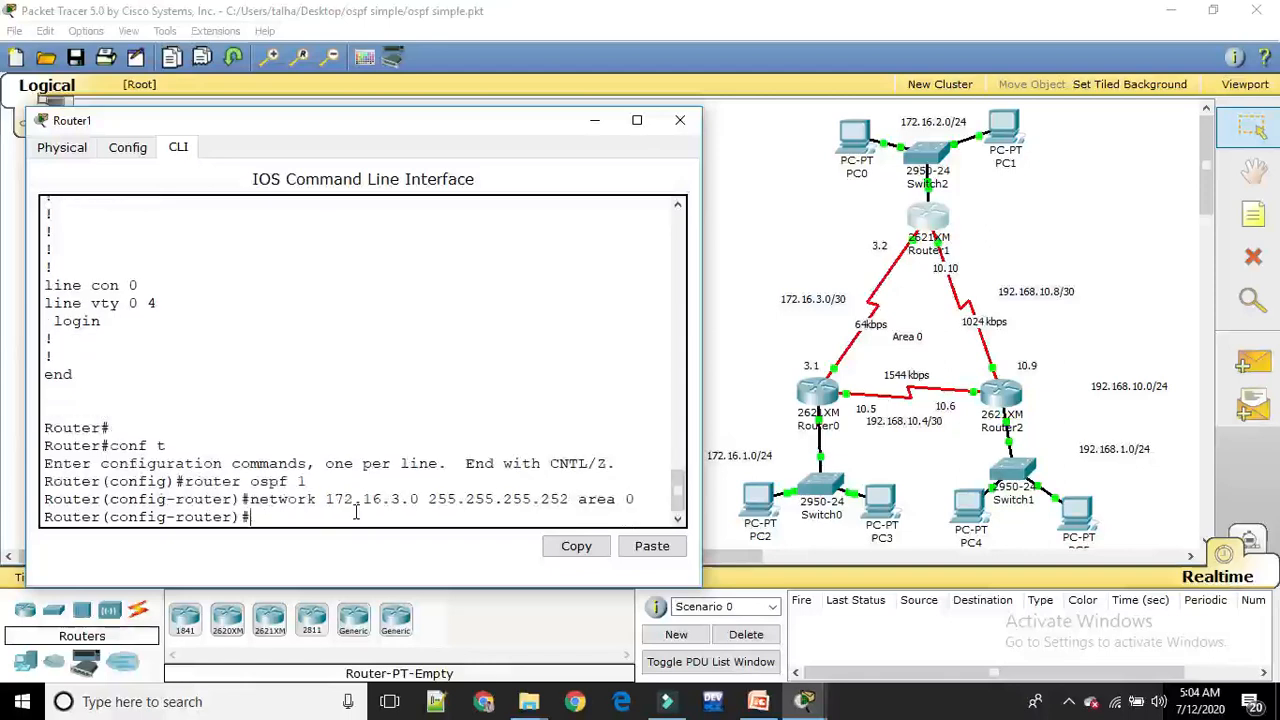
- Advertise network 172.16.2.0 with mask 255.255.255.252 in OSPF area 0 on Router1 by editing the recalled 172.16.3.0 statement
key(Up)
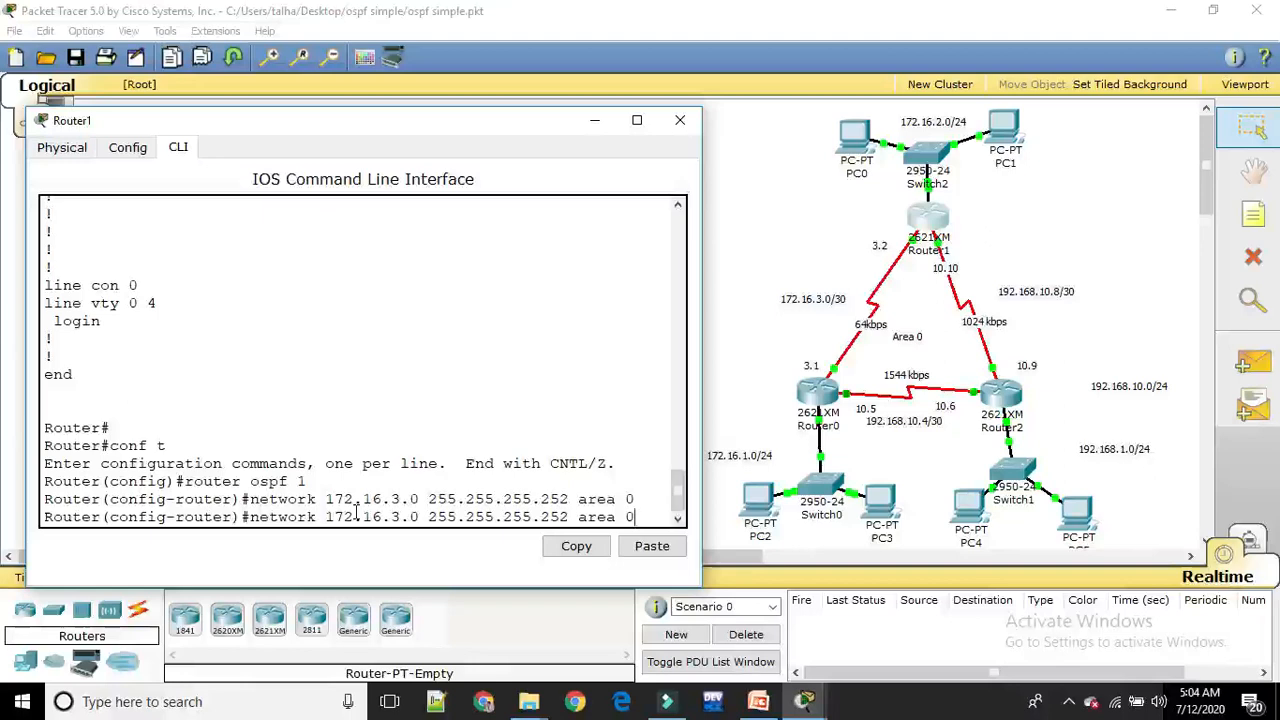
key(Left)
key(Left)
key(Left)
key(Left)
key(Left)
key(Left)
key(Left)
key(Left)
key(Left)
key(Left)
key(Left)
key(Left)
key(Left)
key(Left)
key(Left)
key(Left)
key(Left)
key(Left)
key(Left)
key(Left)
key(Left)
key(Left)
key(BackSpace)
text(2)
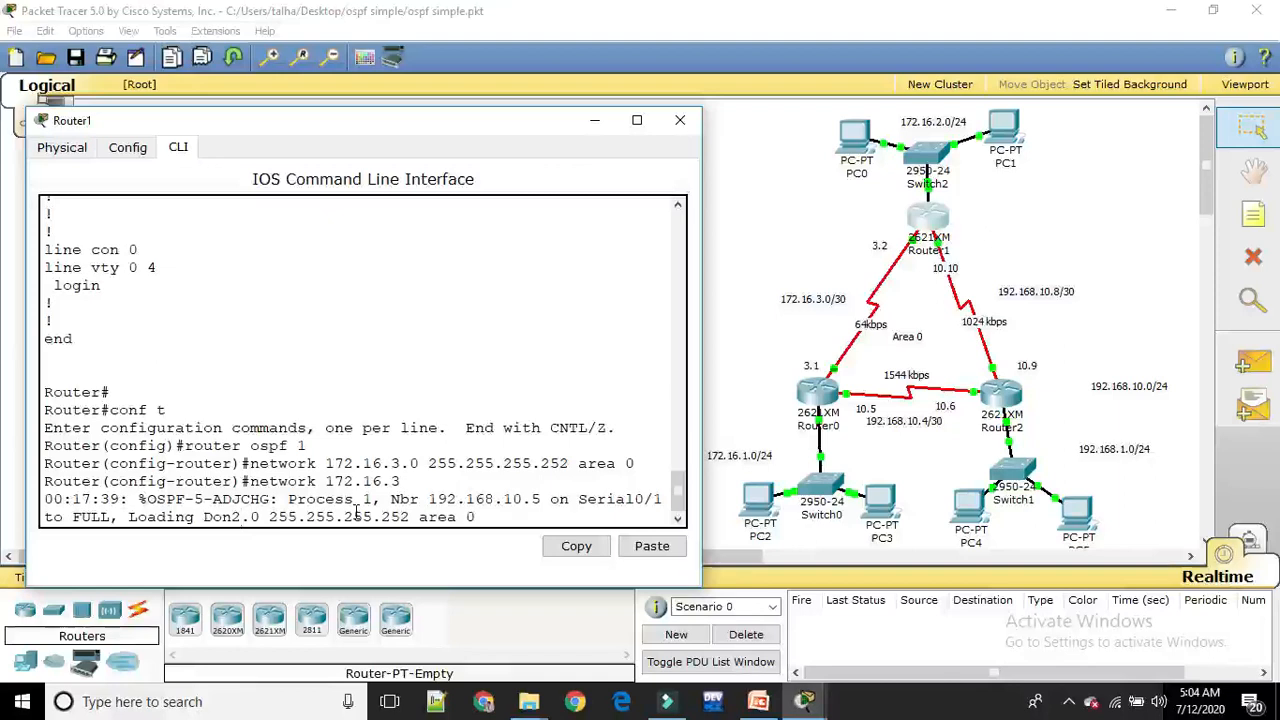
key(Right)
key(Right)
key(Right)
key(Right)
key(Right)
key(Right)
key(Right)
key(Right)
key(Right)
key(Right)
key(Right)
key(Right)
key(Right)
key(Right)
key(Right)
key(Right)
key(Right)
key(Right)
key(Right)
key(Right)
key(Right)
key(Right)
key(Right)
key(Return)
- Re-enter the 172.16.2.0 network statement for OSPF area 0 on Router1 with mask 255.255.255.0
key(Up)
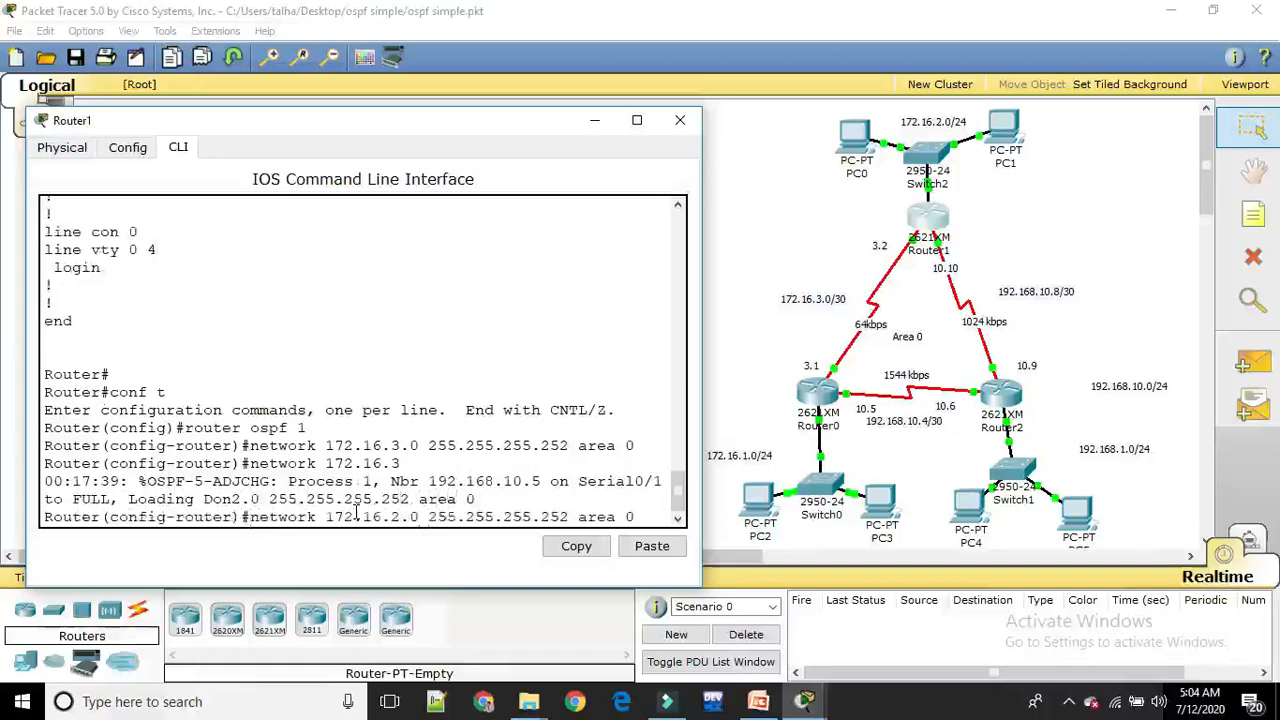
key(Left)
key(Left)
key(Left)
key(Left)
key(Left)
key(Left)
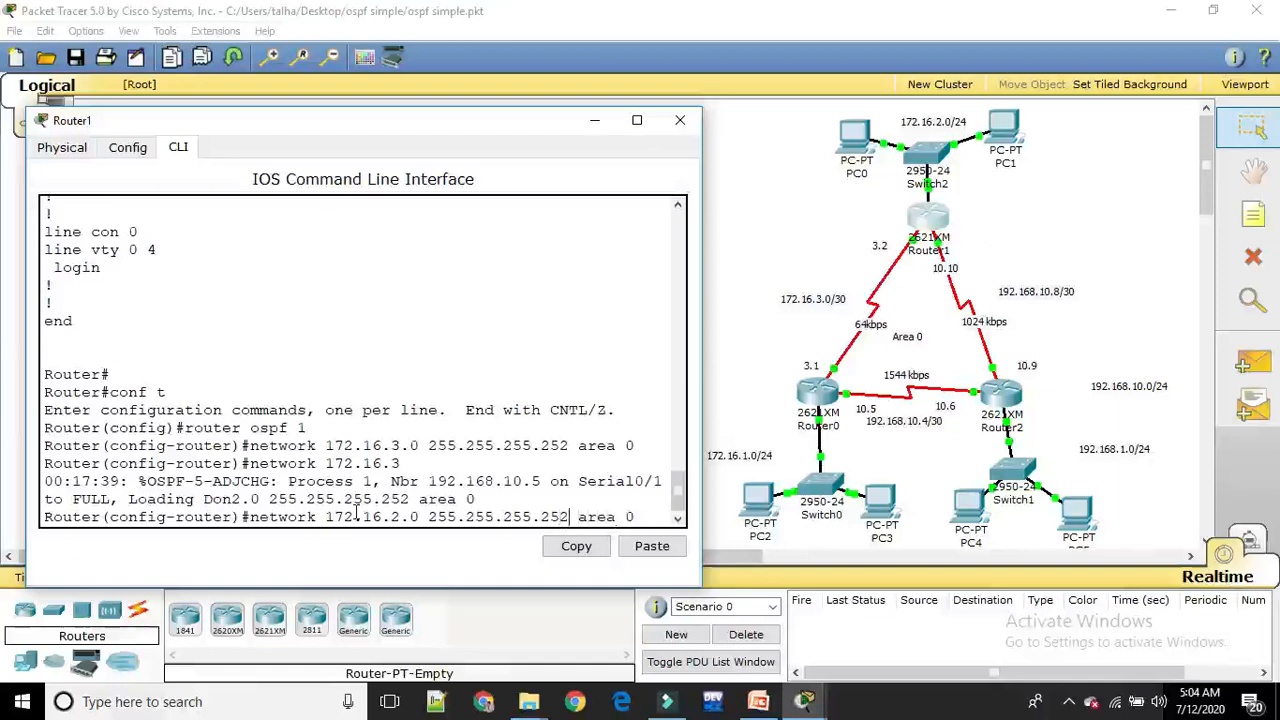
key(BackSpace)
key(BackSpace)
key(BackSpace)
text(0)
key(Left)
key(Left)
key(Left)
key(Left)
key(Left)
key(Left)
key(Left)
key(Left)
key(Left)
key(Left)
key(Left)
key(Left)
key(Left)
key(Left)
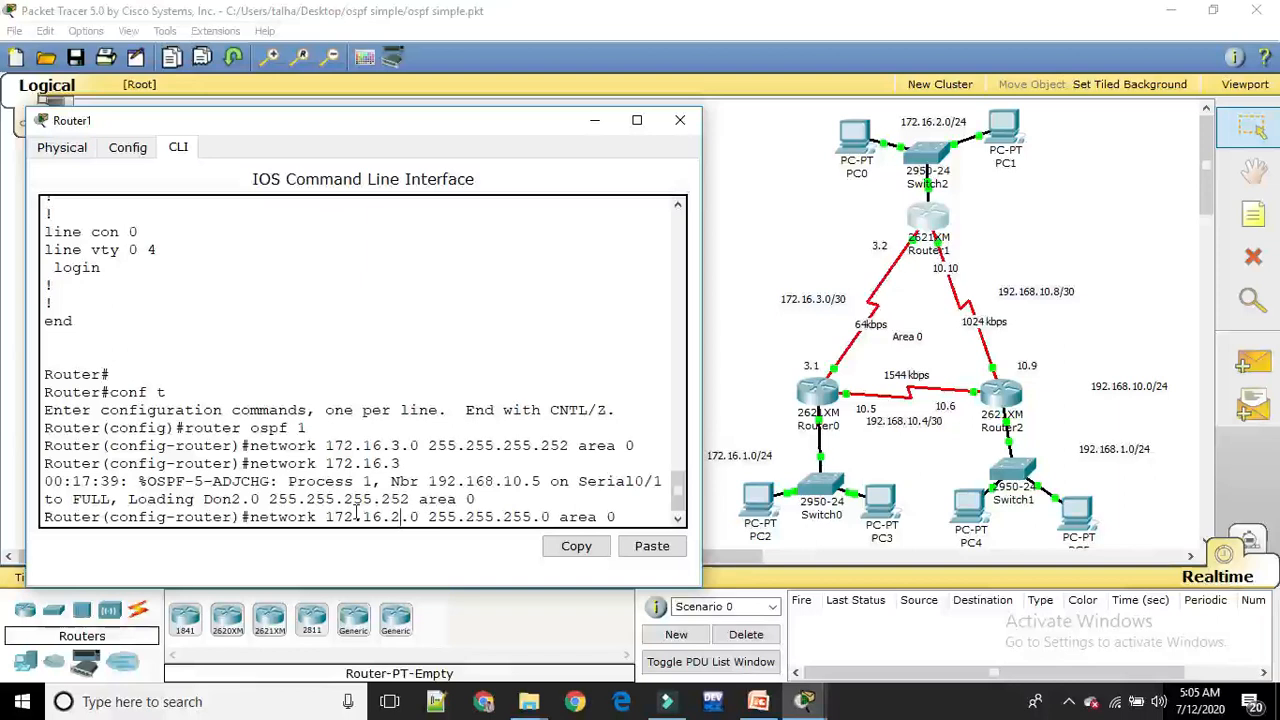
key(Return)
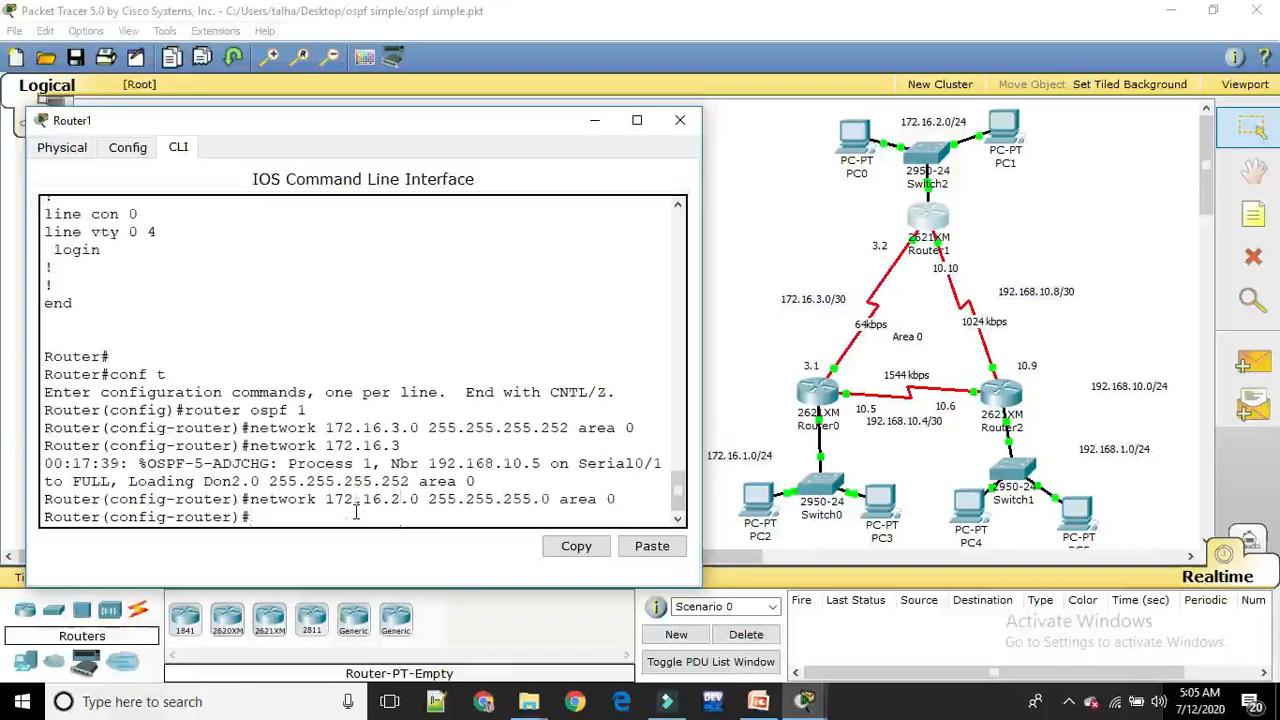
- Advertise network 192.168.10.8 with mask 255.255.255.252 in OSPF area 0 on Router1 by editing the recalled 172.16.2.0 statement
key(Up)
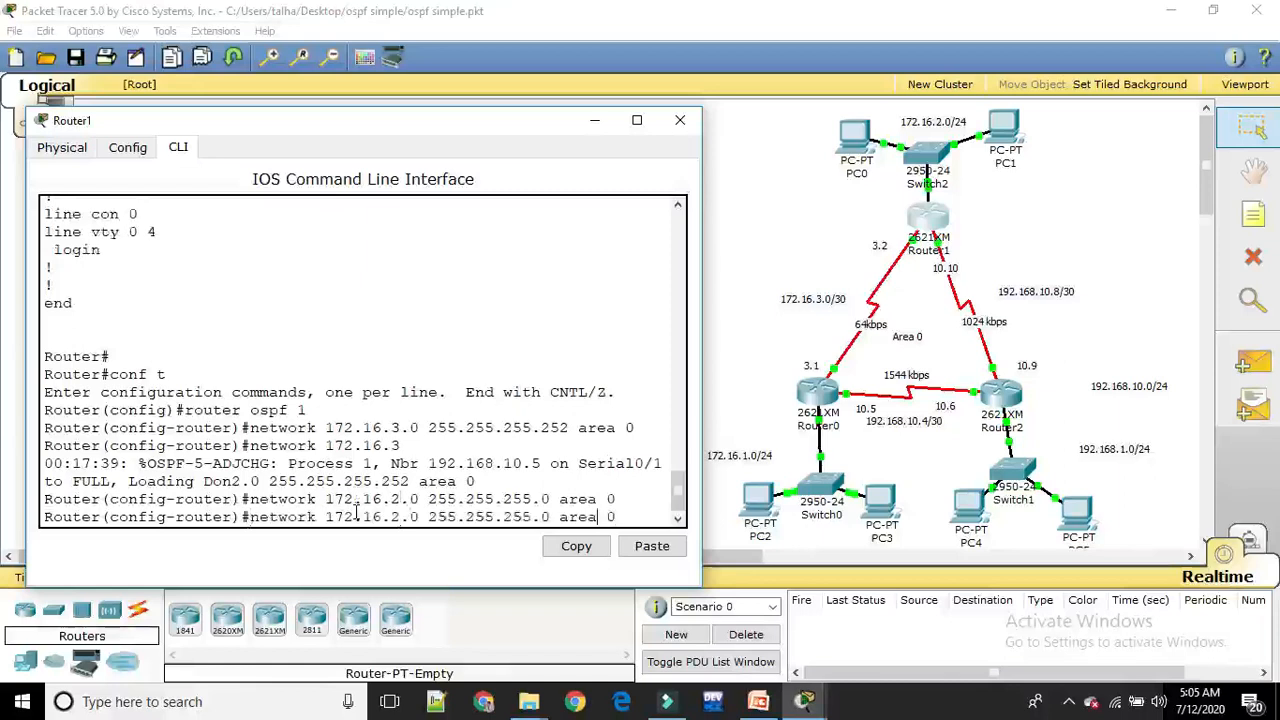
key(Left)
key(Left)
key(Left)
key(Left)
key(BackSpace)
key(BackSpace)
text(252)
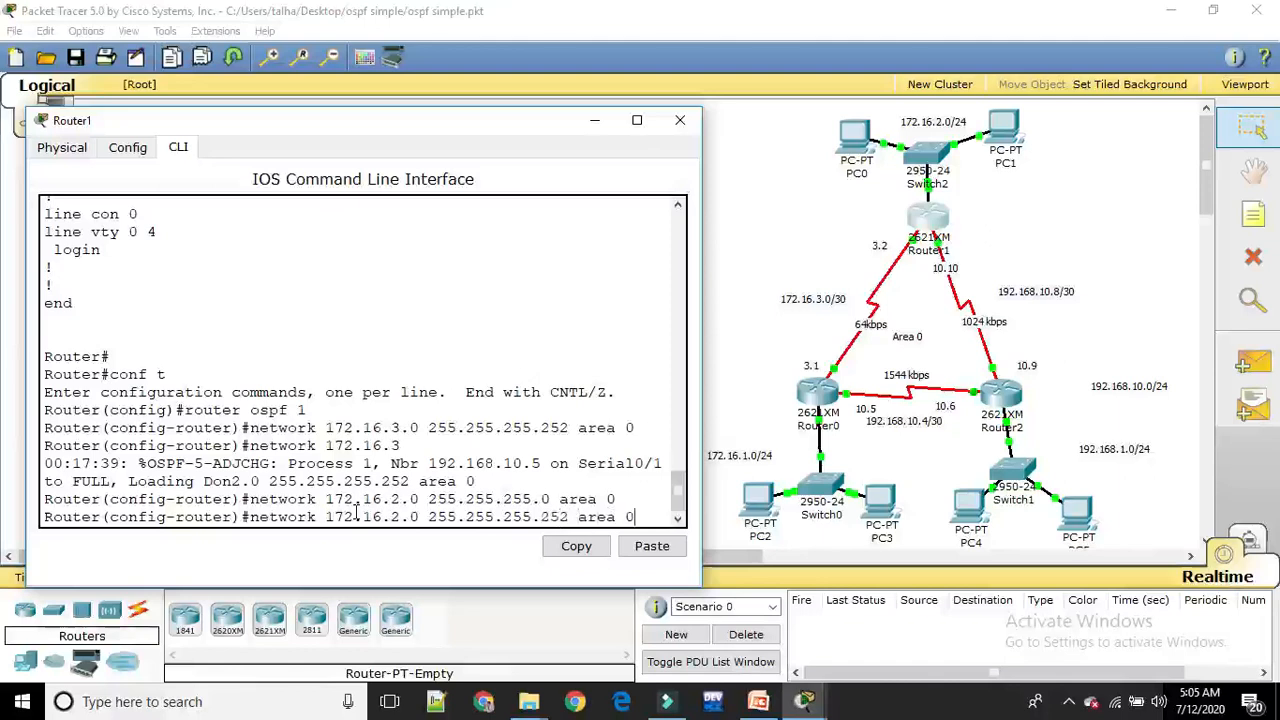
key(Left)
key(Left)
key(Left)
key(Left)
key(Left)
key(Left)
key(Left)
key(Left)
key(Left)
key(Left)
key(Left)
key(Left)
key(Left)
key(Left)
key(Left)
key(BackSpace)
key(BackSpace)
key(BackSpace)
key(BackSpace)
key(BackSpace)
key(BackSpace)
key(BackSpace)
key(BackSpace)
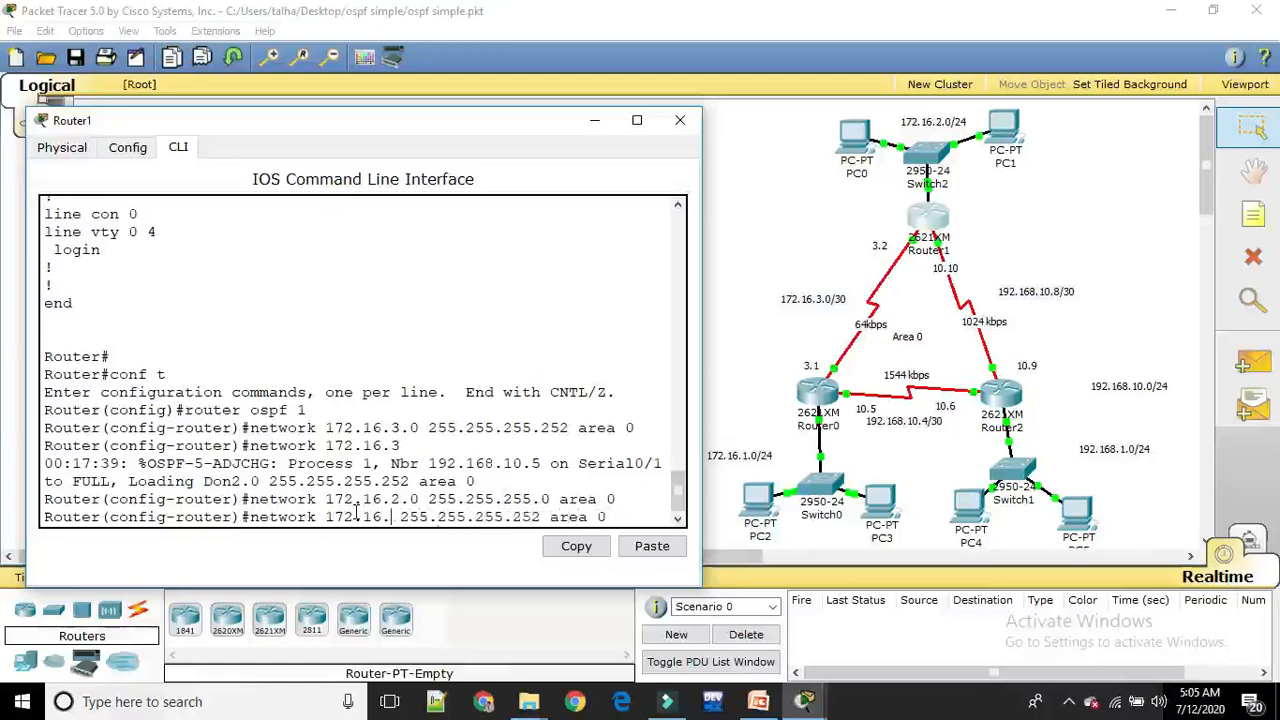
key(BackSpace)
text(92.)
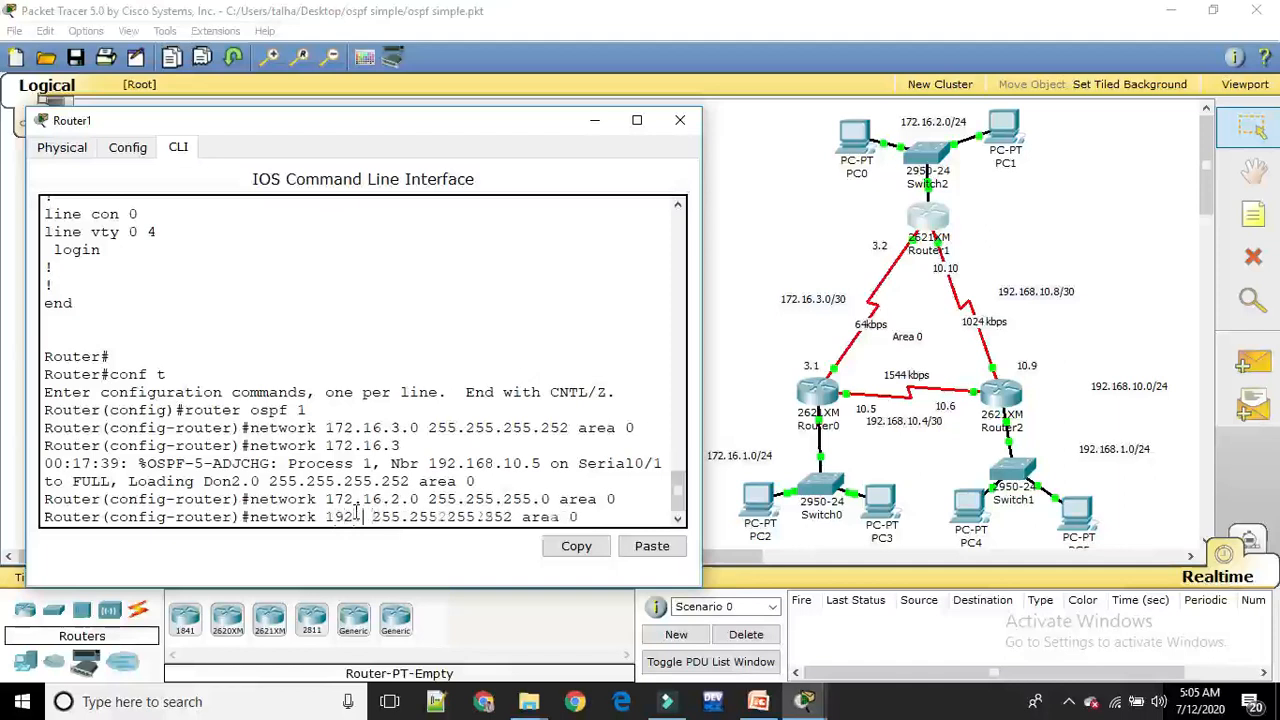
text(168)
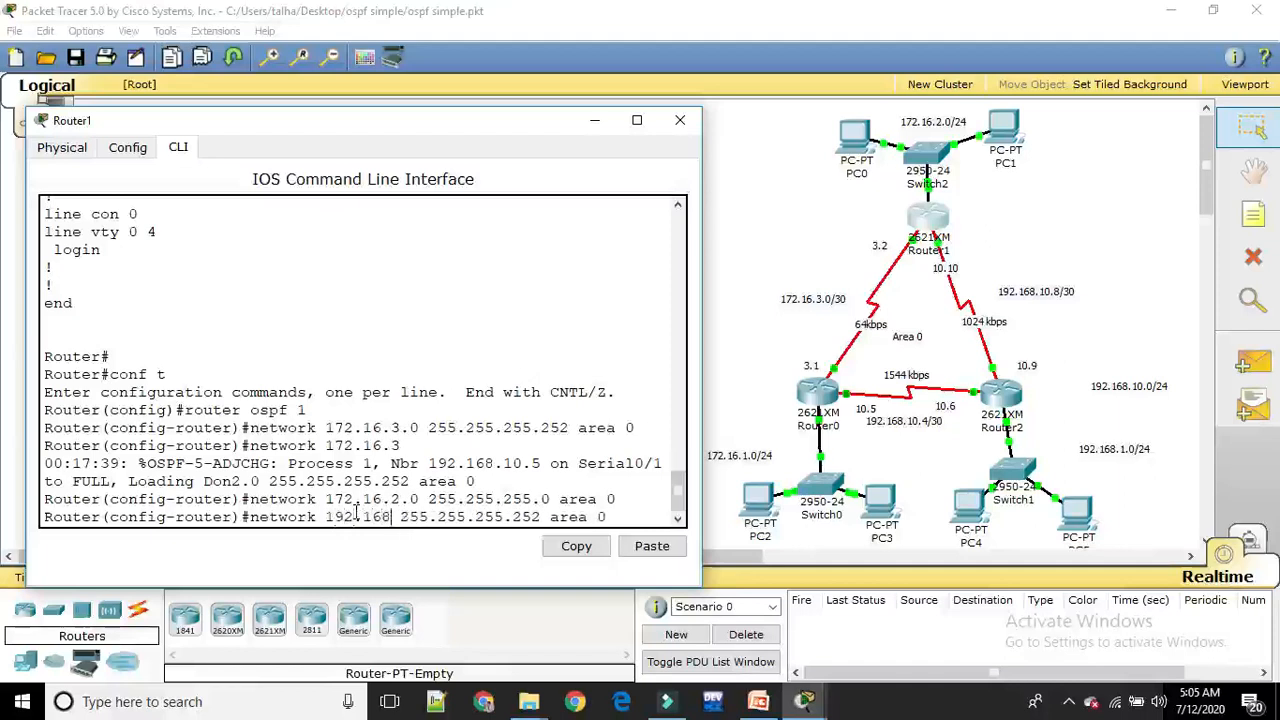
text(.)
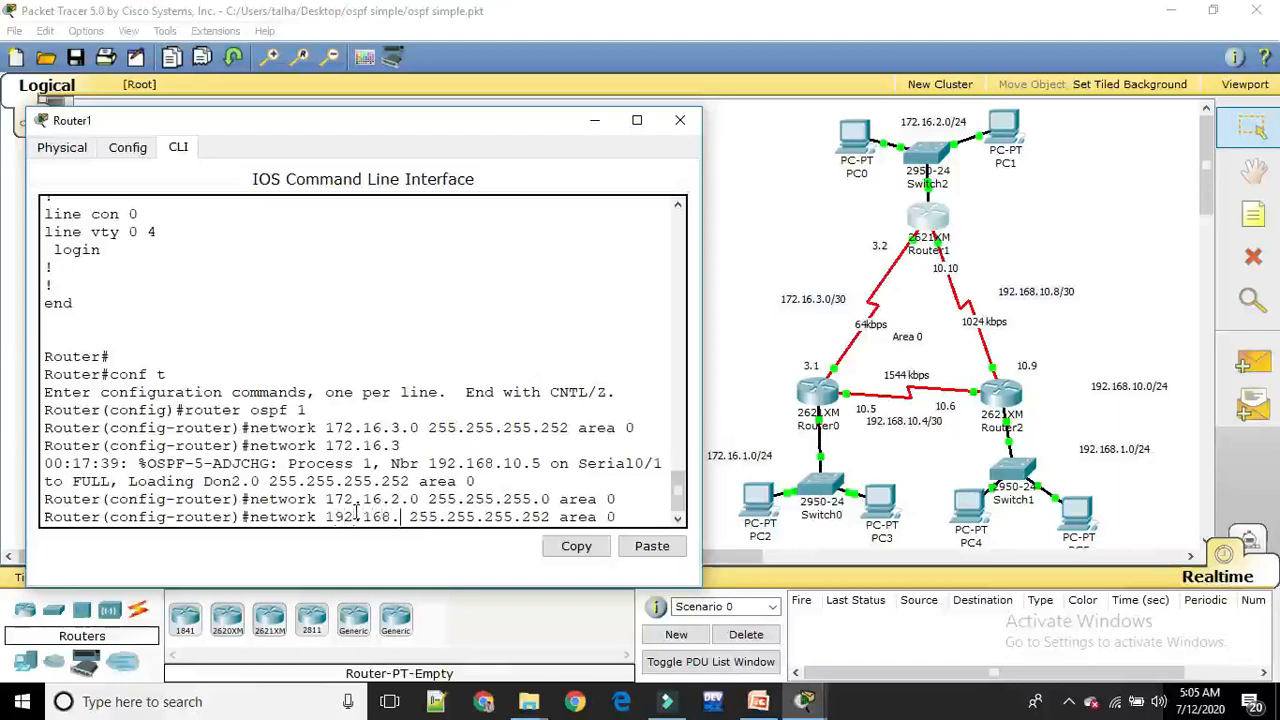
text(10.)
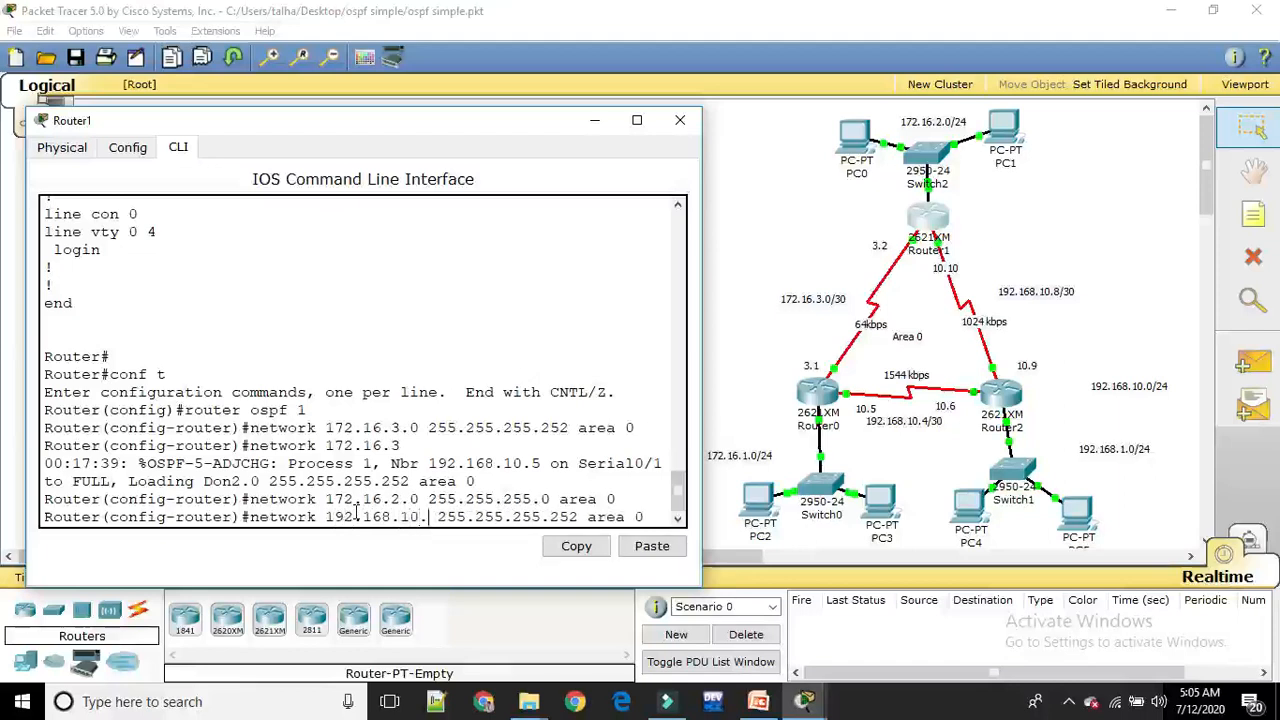
text(8)
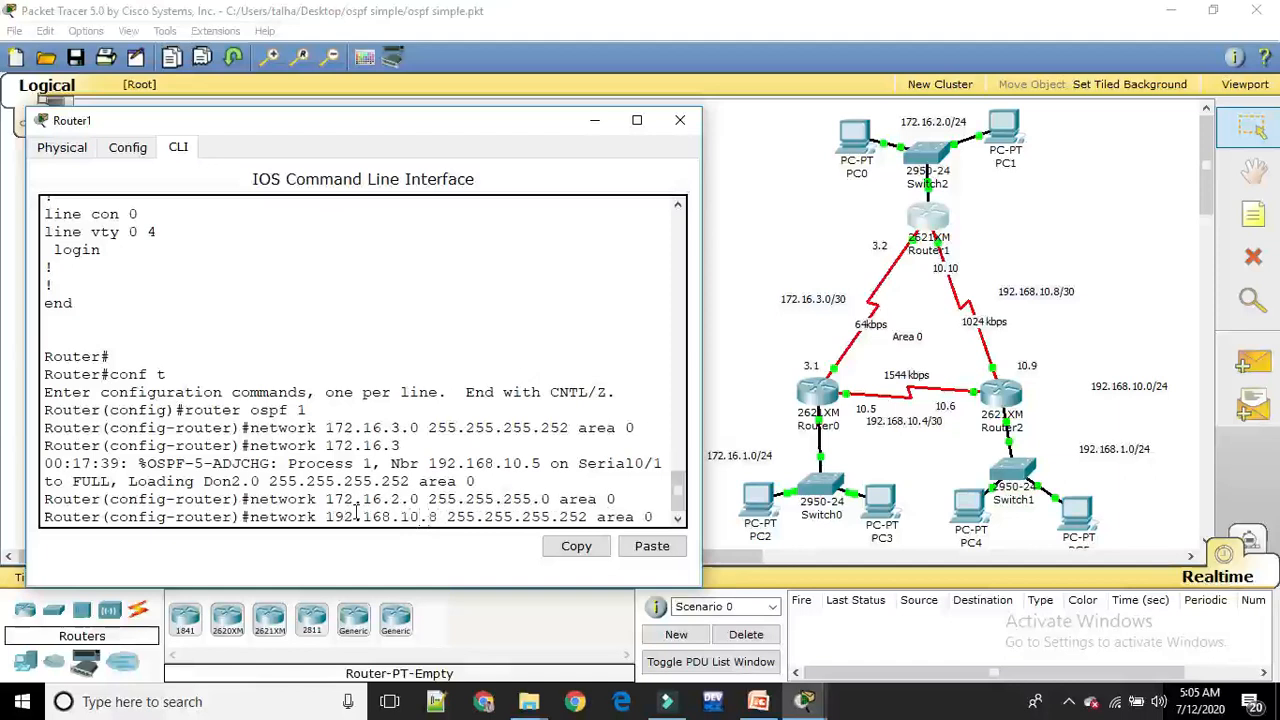
key(Return)
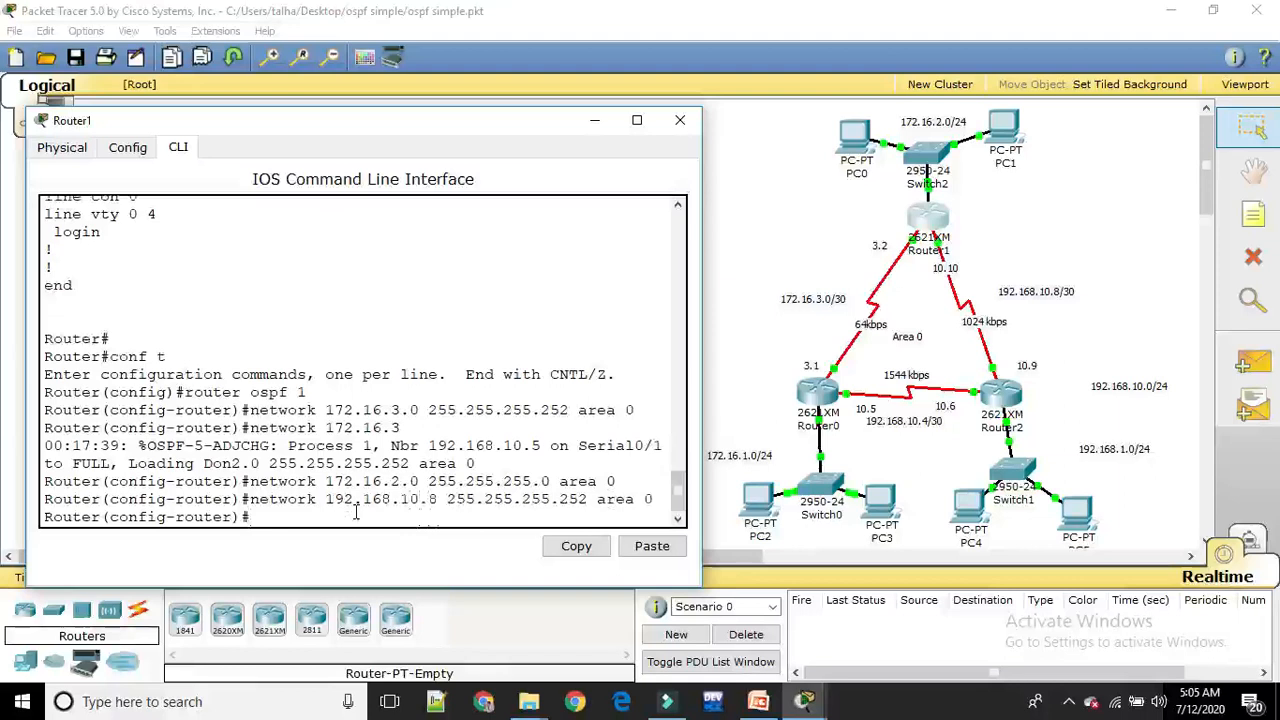
- Leave Router1's configuration mode and save the running configuration to the default startup-config file with copy run start
key(ctrl+z)
text(copy r)
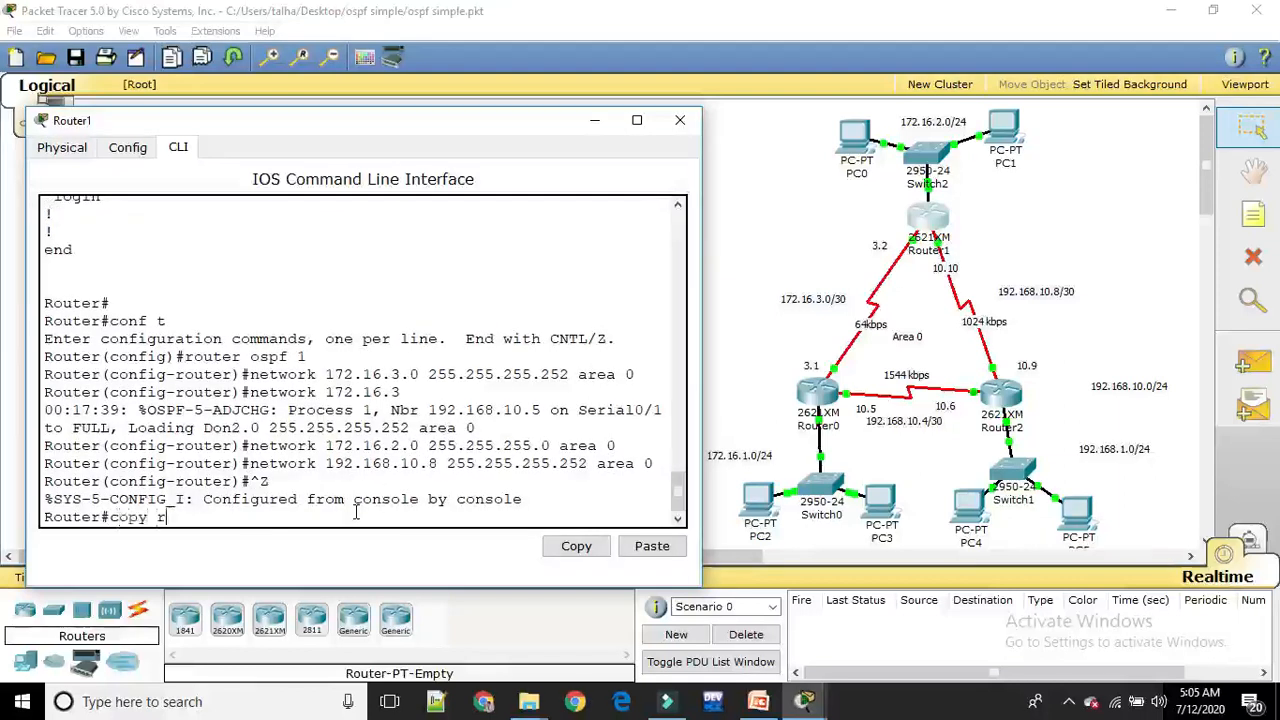
text(un start)
key(Return)
key(Return)
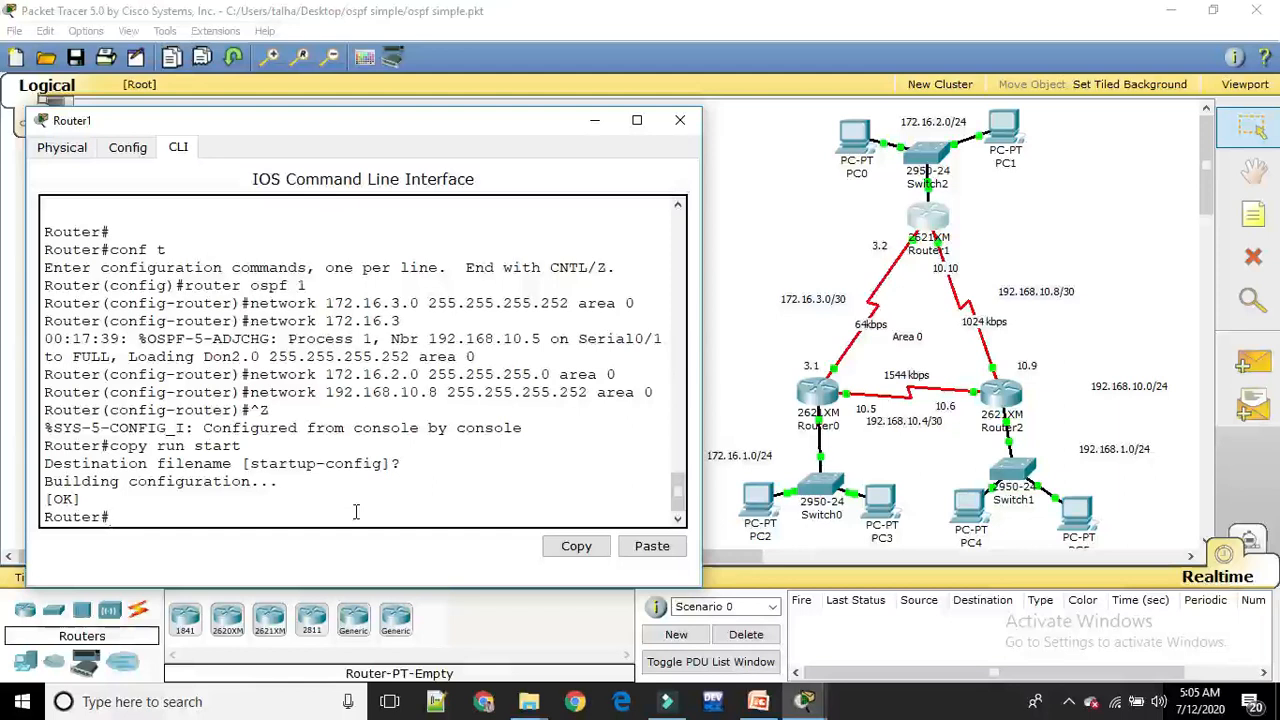
- Display Router1's IP routing table with sh ip route, running the command twice to check for OSPF routes
text(sh ip route)
key(Return)
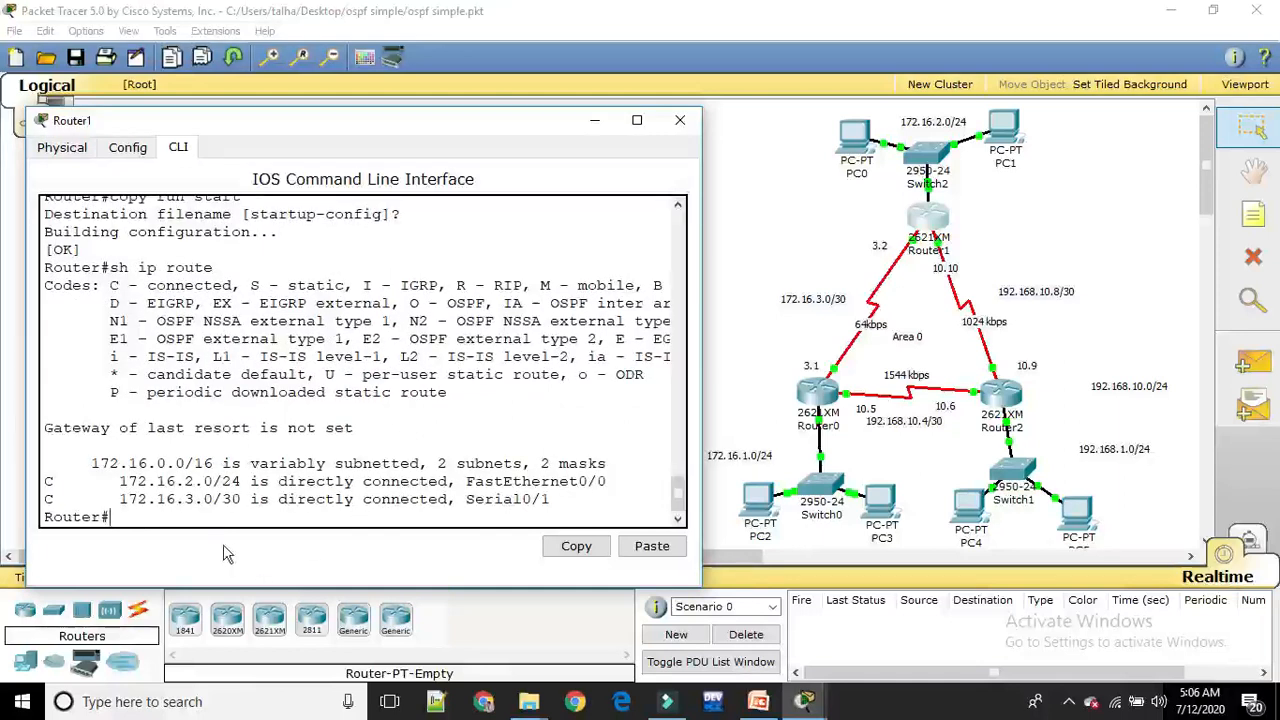
key(Up)
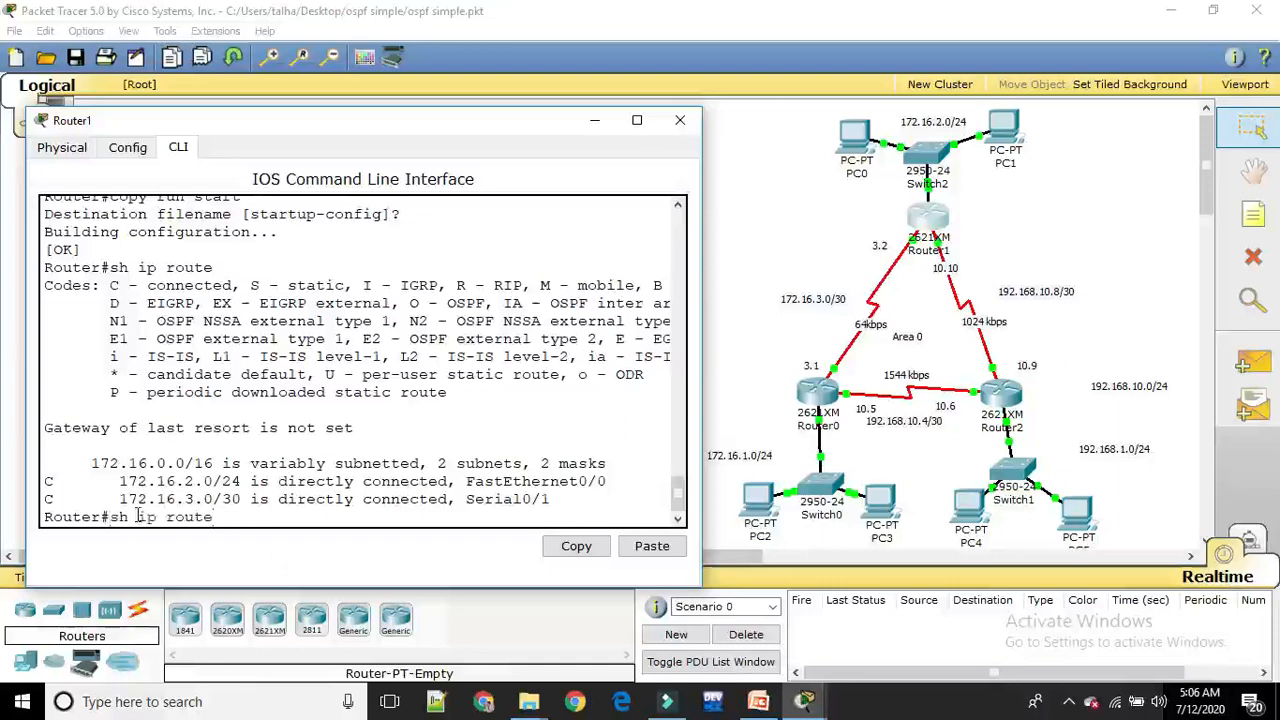
key(Return)
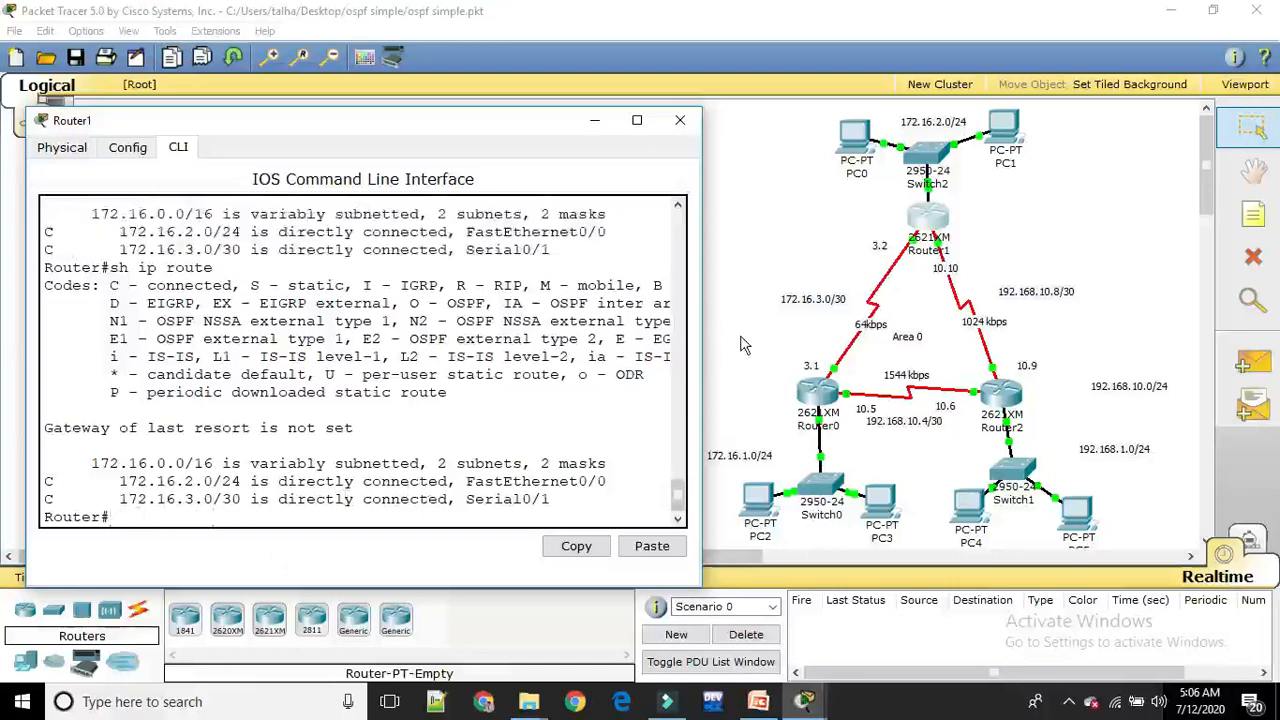
- Display Router0's IP routing table, moving its window fully into view, and compare the O route entry with the OSPF code legend
click(755, 345)
click(820, 392)
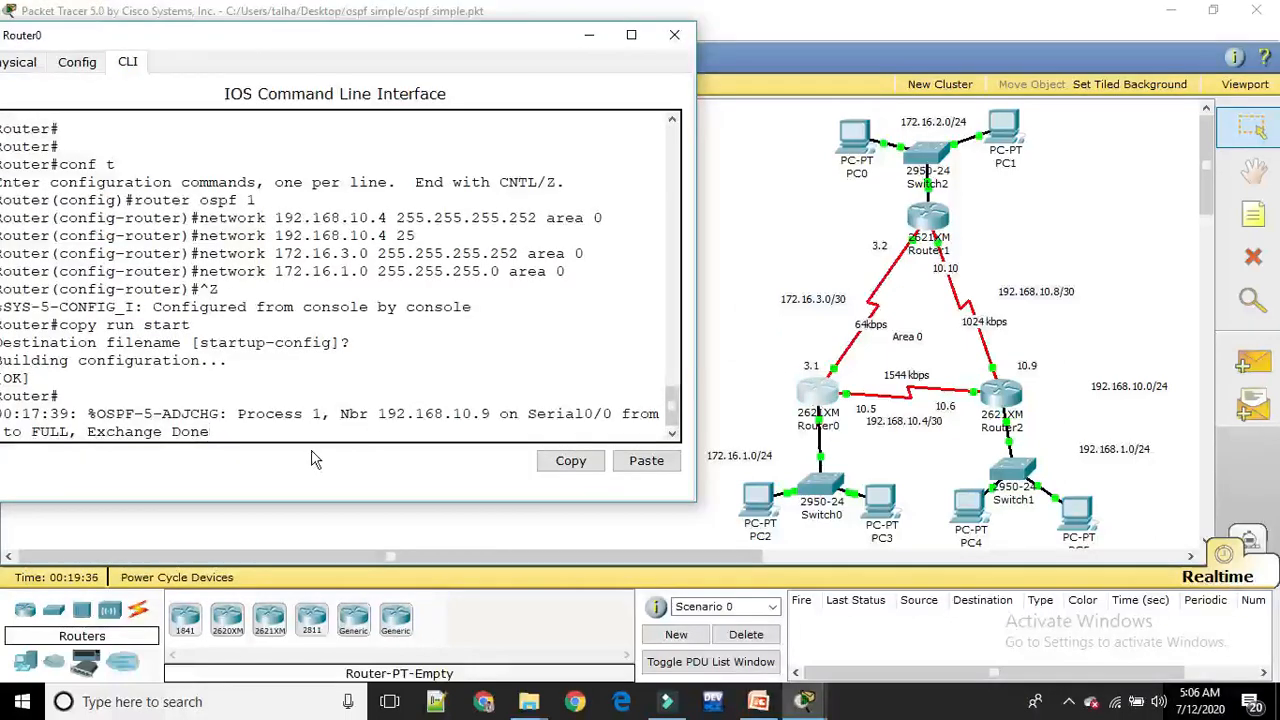
key(Return)
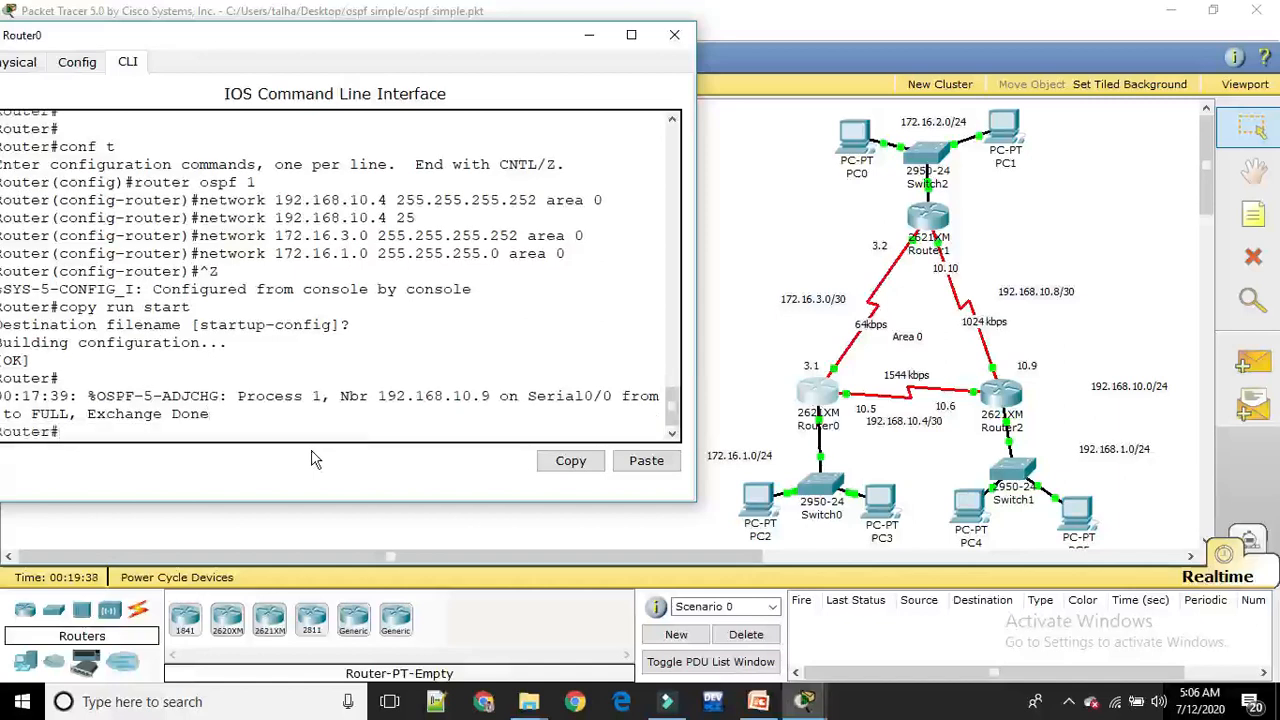
text(sh ip route)
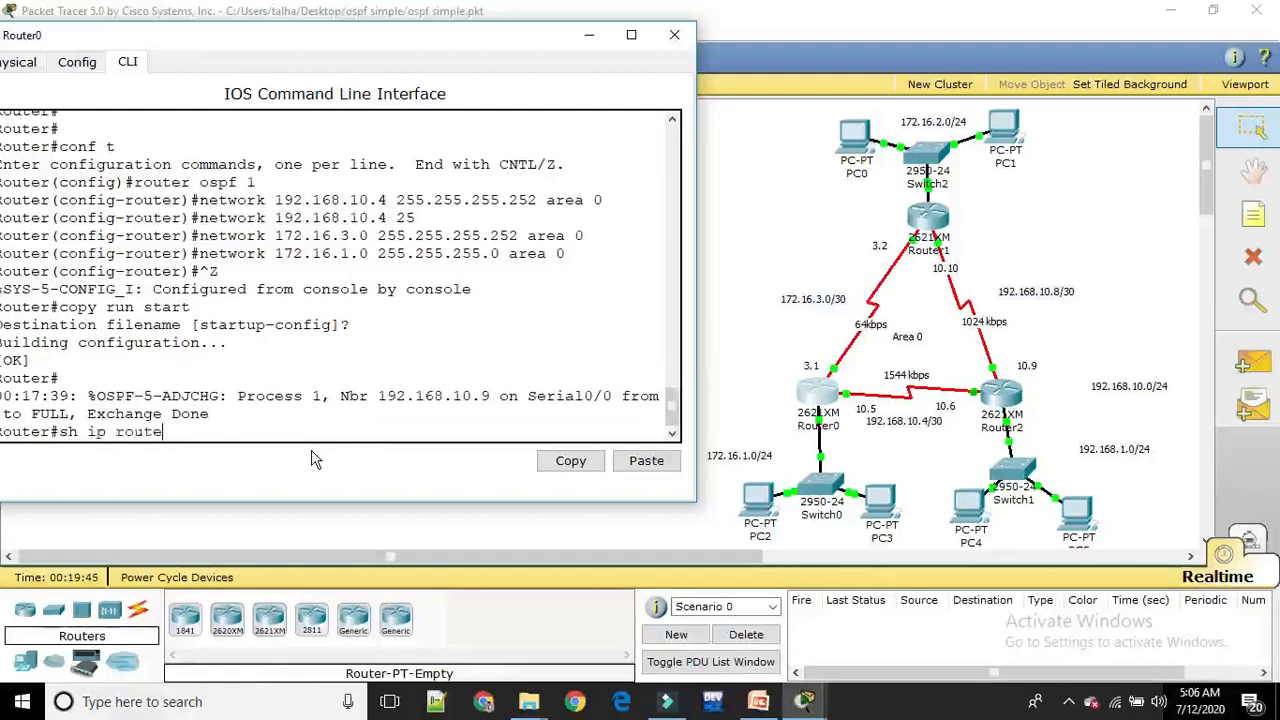
key(Return)
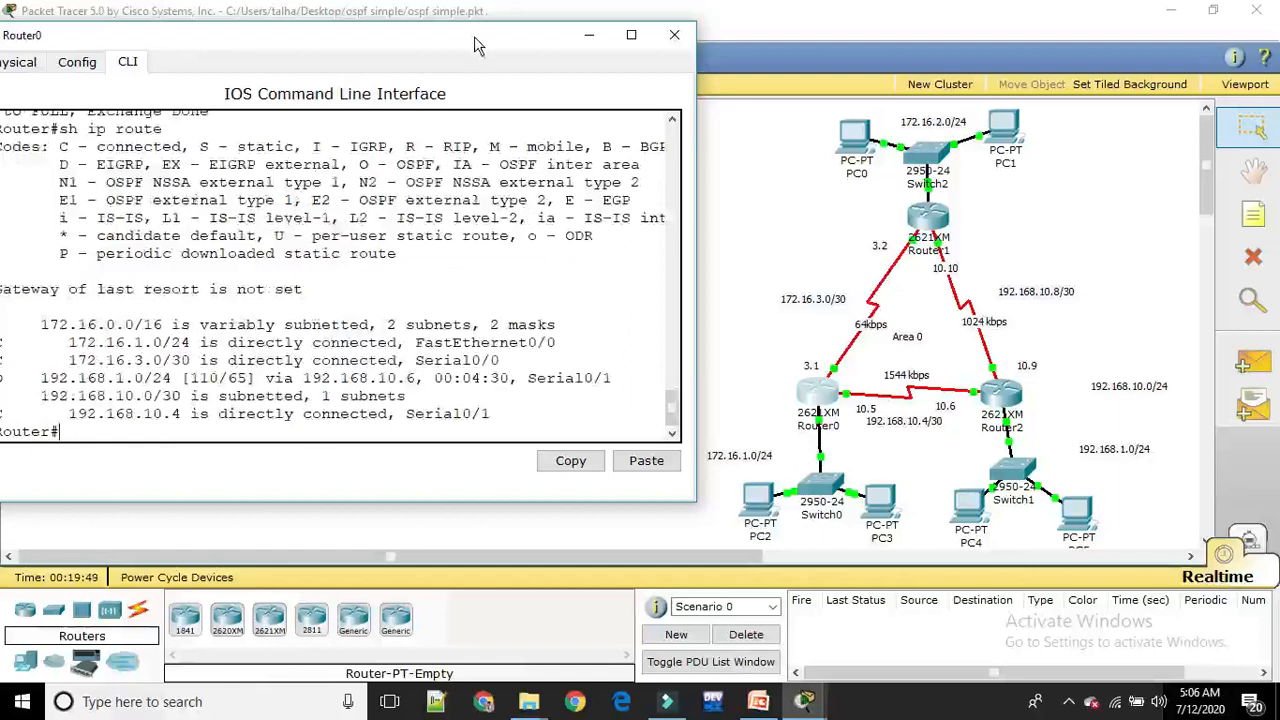
drag(476, 45, 540, 44)
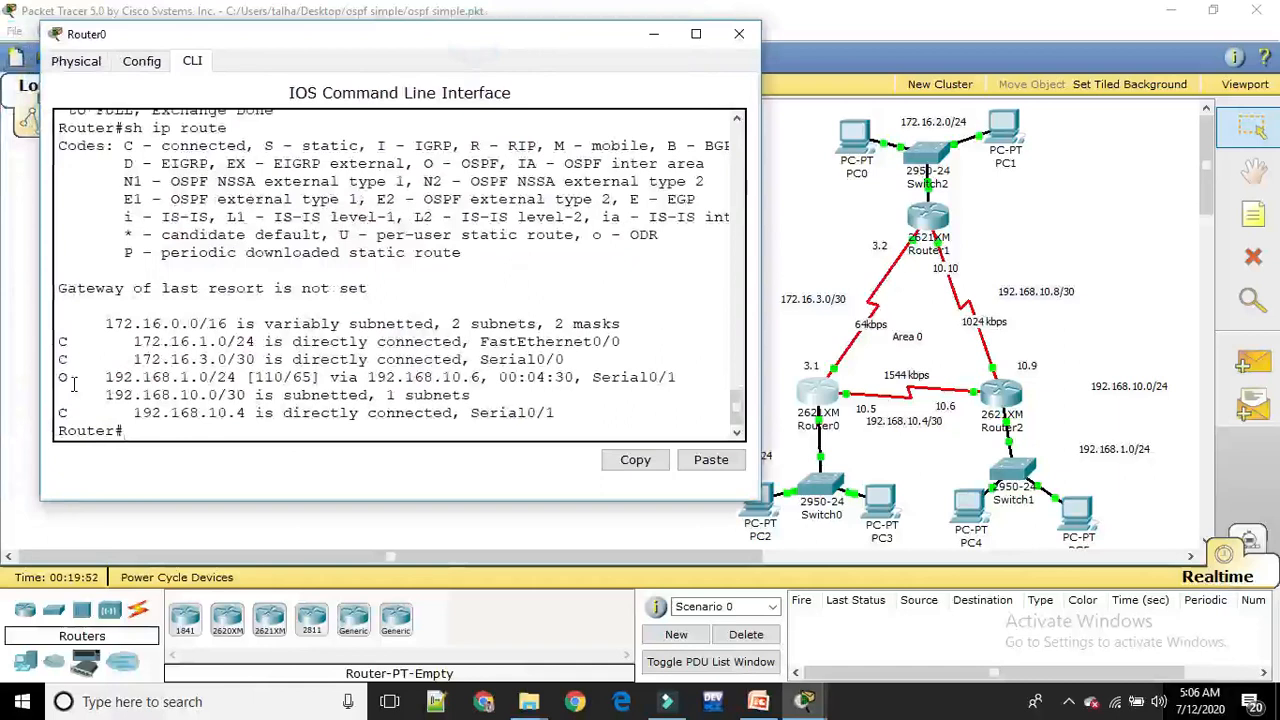
drag(73, 385, 56, 382)
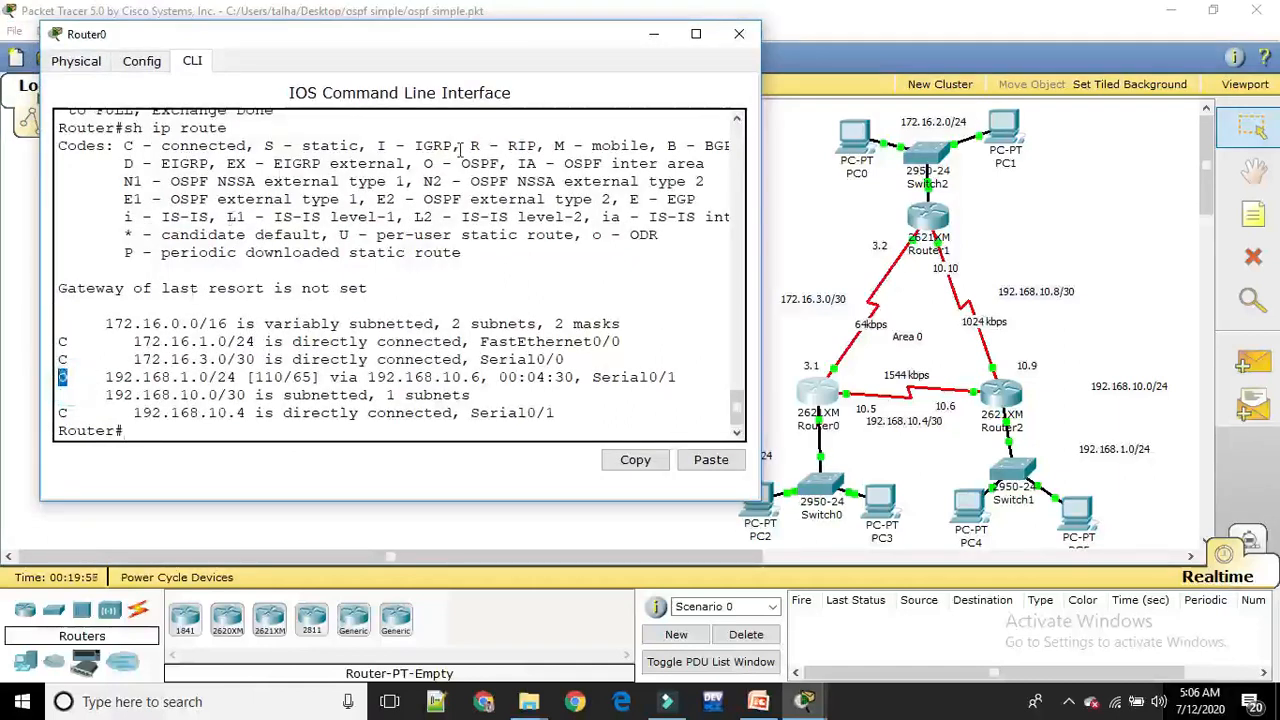
drag(502, 163, 424, 163)
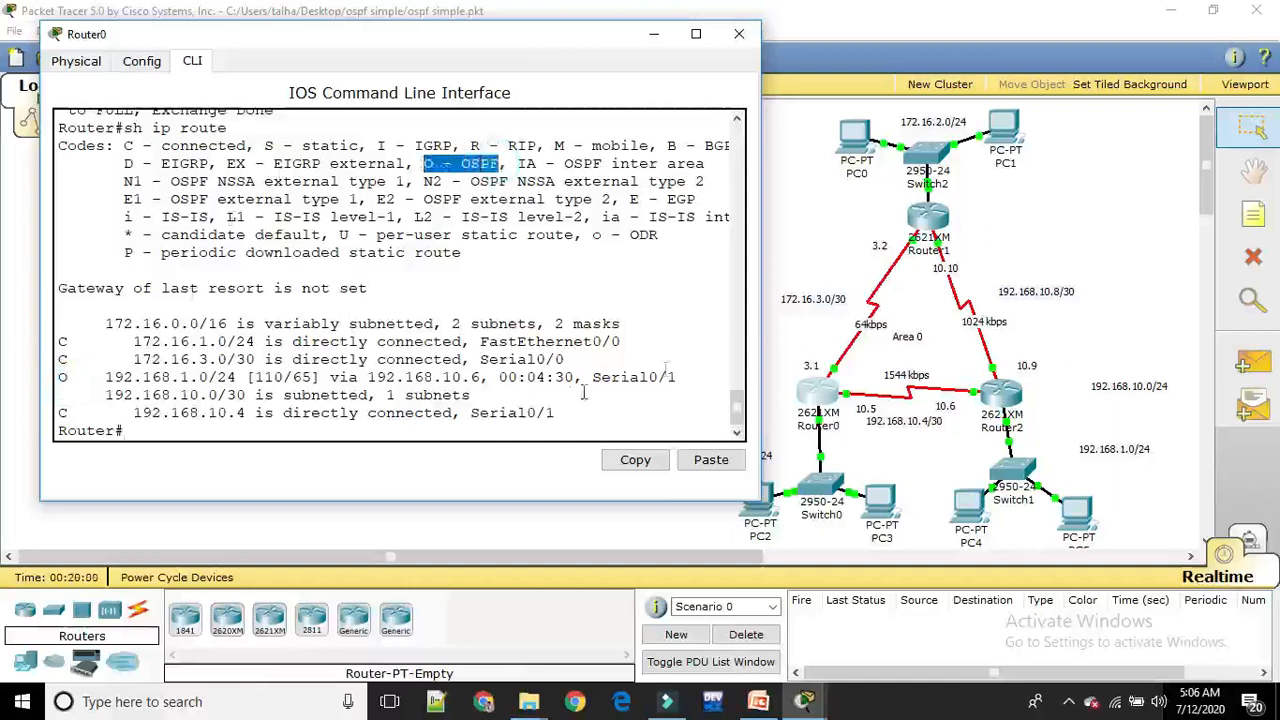
- Display Router2's IP routing table with sh ip route and compare the O route entries with the OSPF code legend
click(1010, 400)
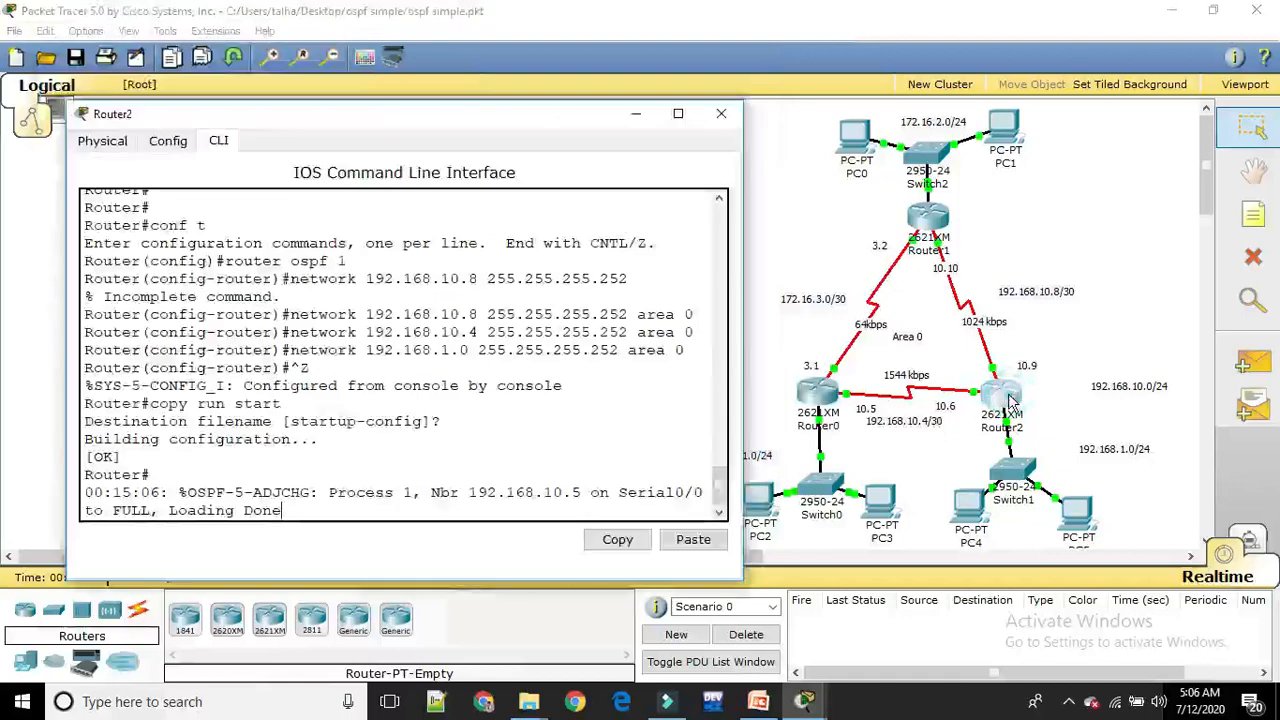
key(Return)
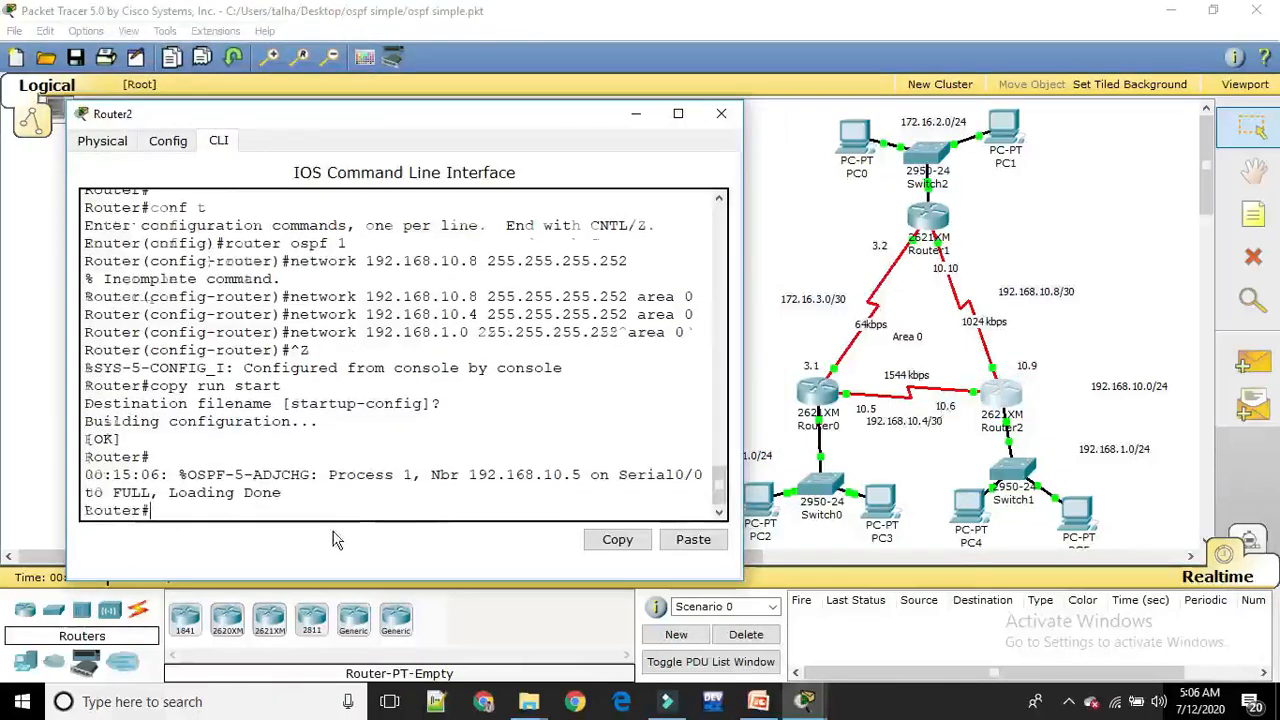
text(sh)
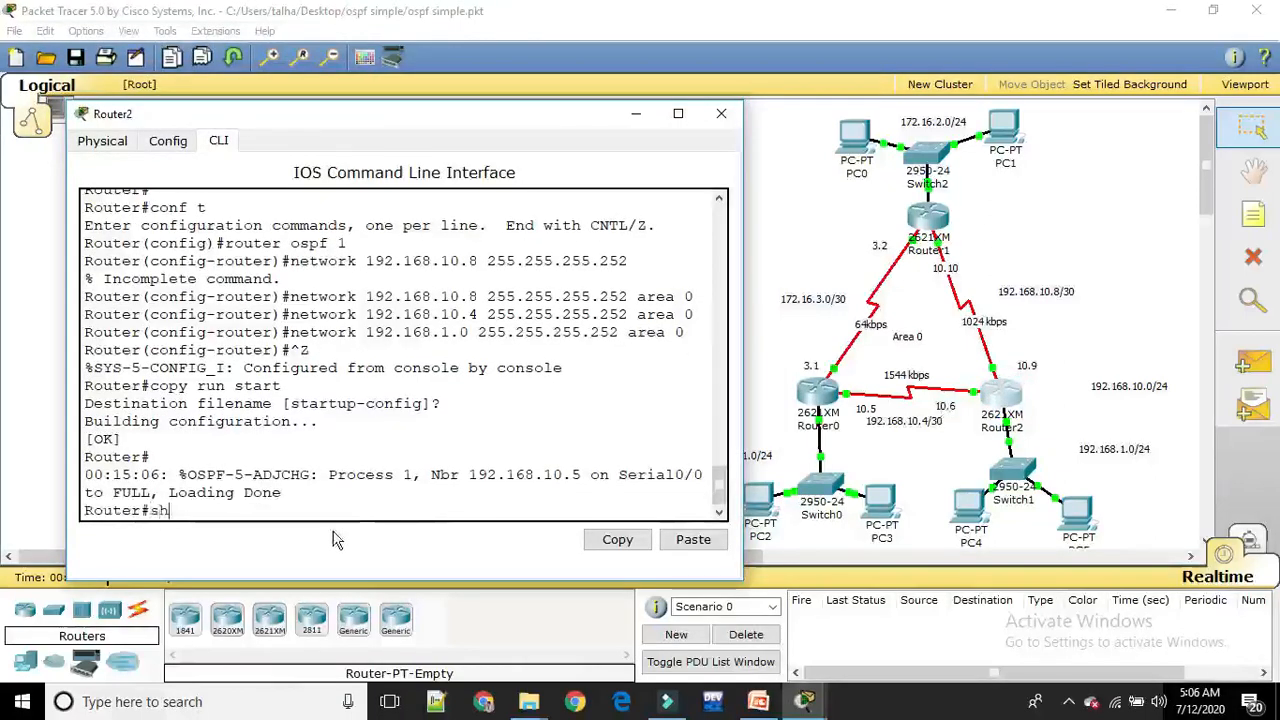
text( ip route)
key(Return)
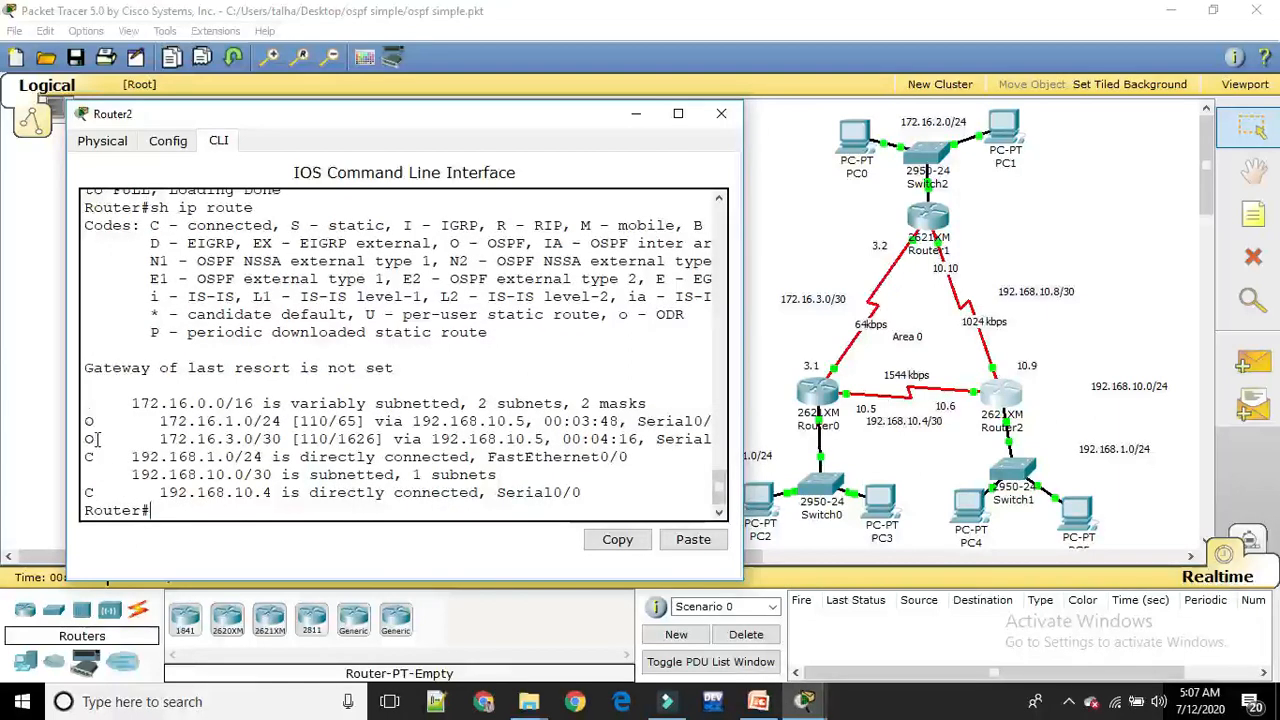
mouse_move(94, 440)
mouse_down()
mouse_move(88, 404)
mouse_move(88, 424)
mouse_up()
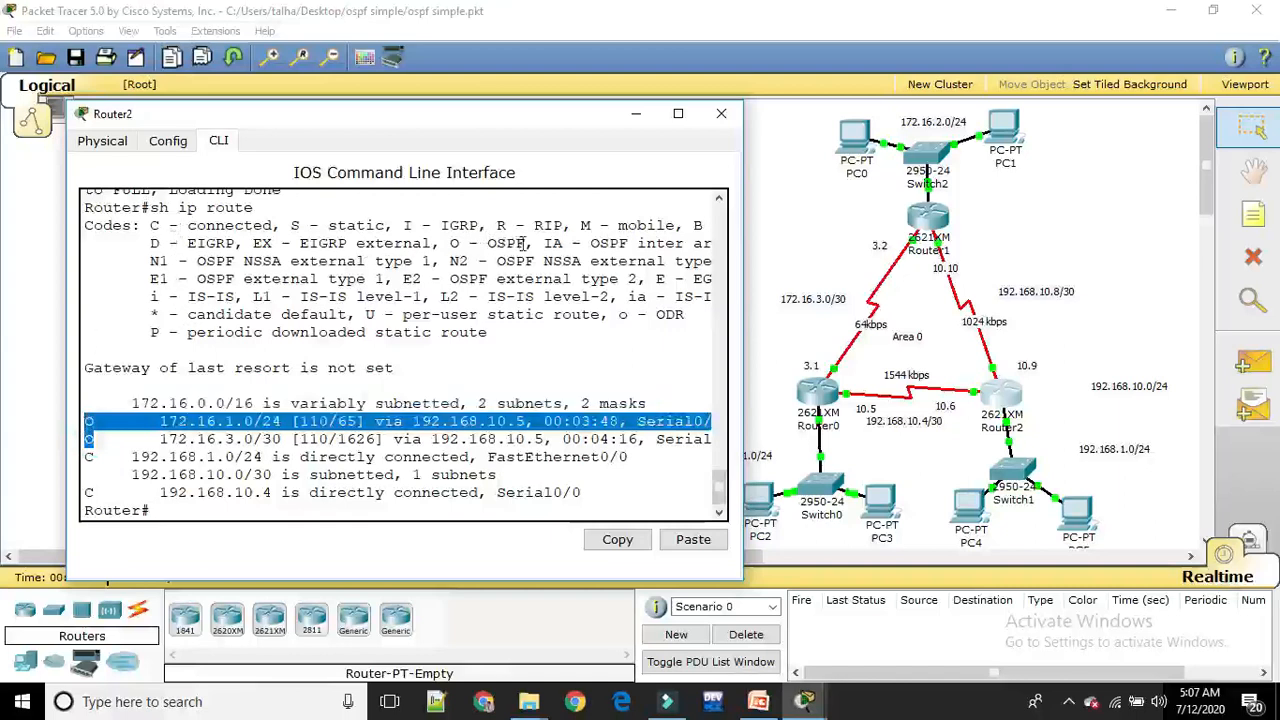
drag(527, 243, 450, 243)
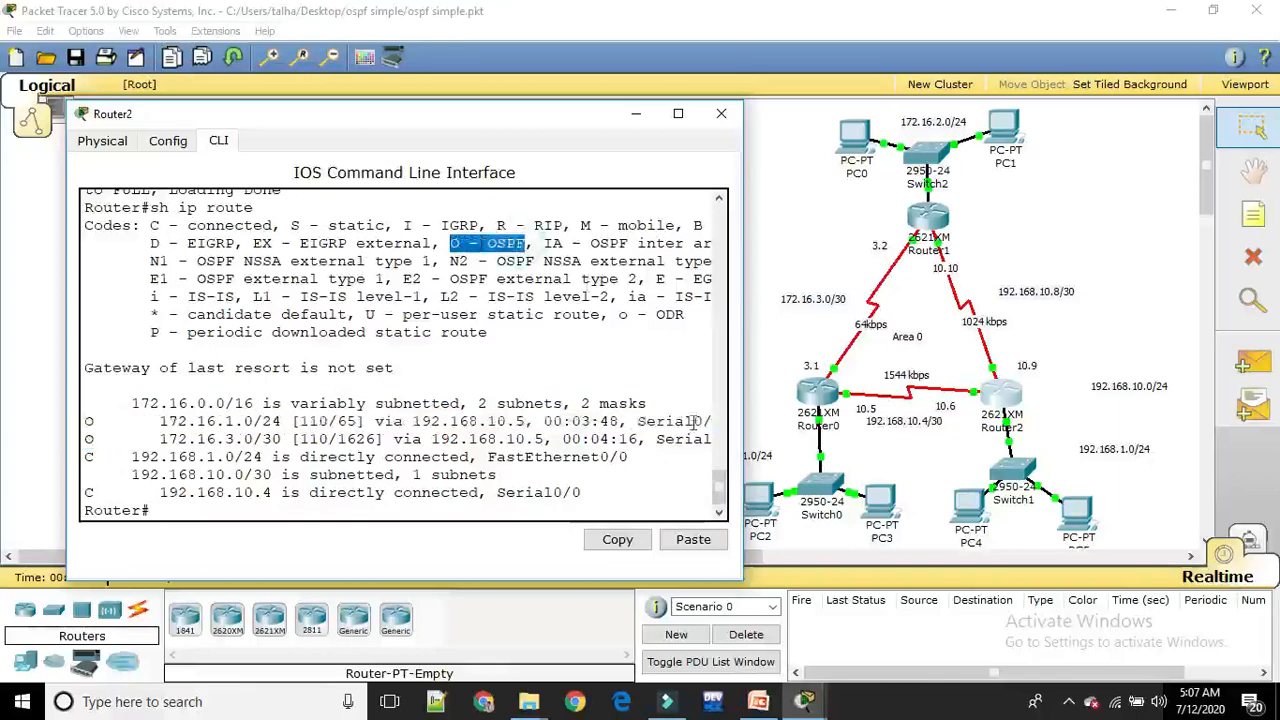
- Return to Router1's command line
click(936, 218)
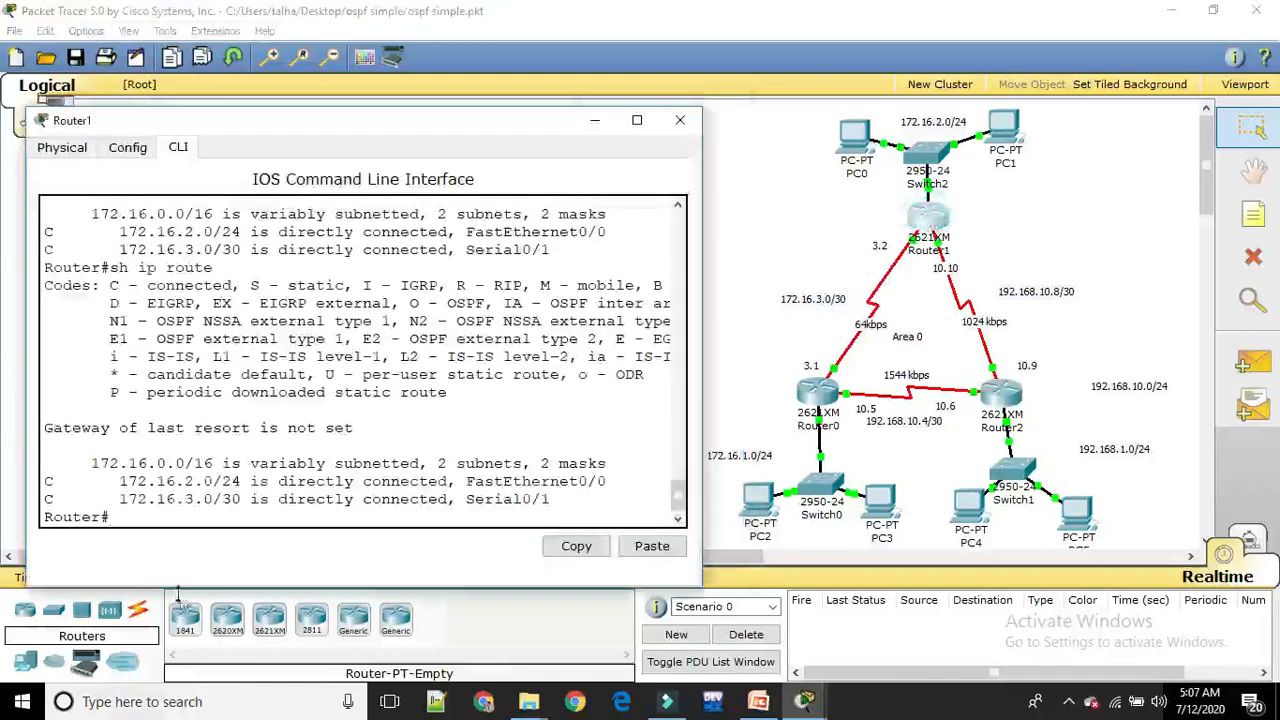
text(sh)
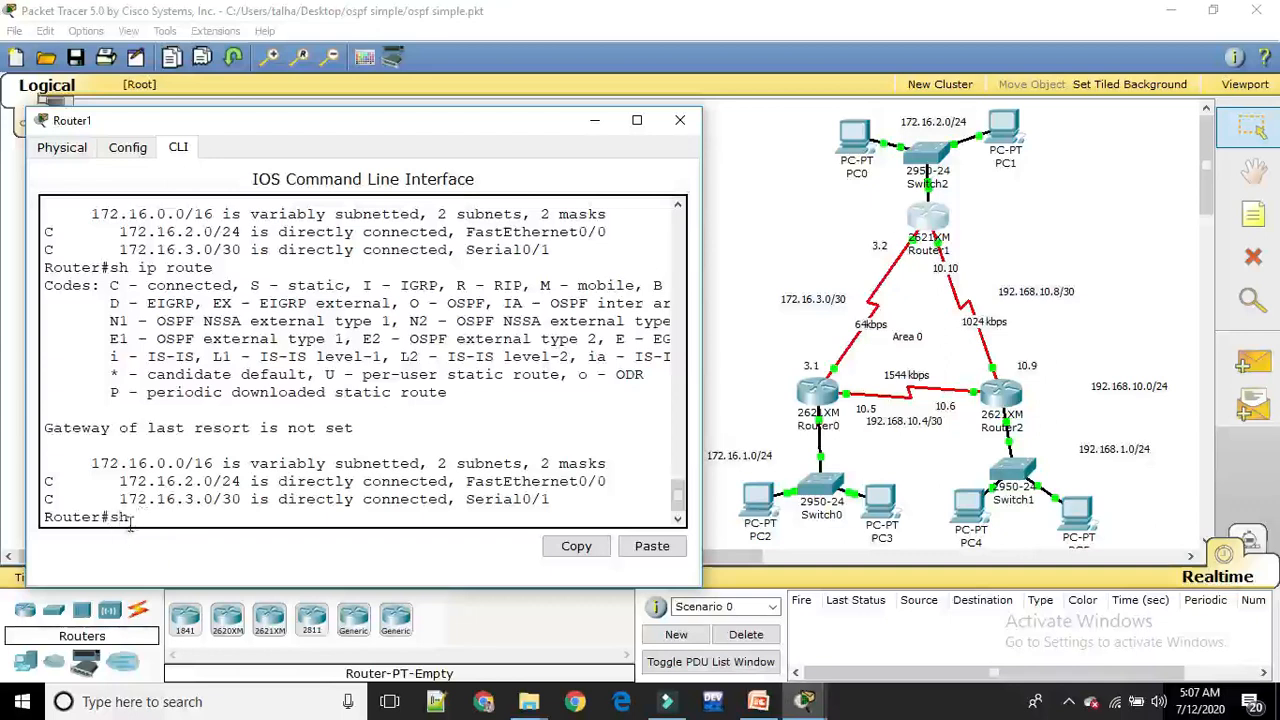
text( ip route)
key(BackSpace)
key(BackSpace)
key(BackSpace)
key(BackSpace)
key(BackSpace)
key(BackSpace)
key(BackSpace)
key(BackSpace)
key(BackSpace)
key(BackSpace)
key(BackSpace)
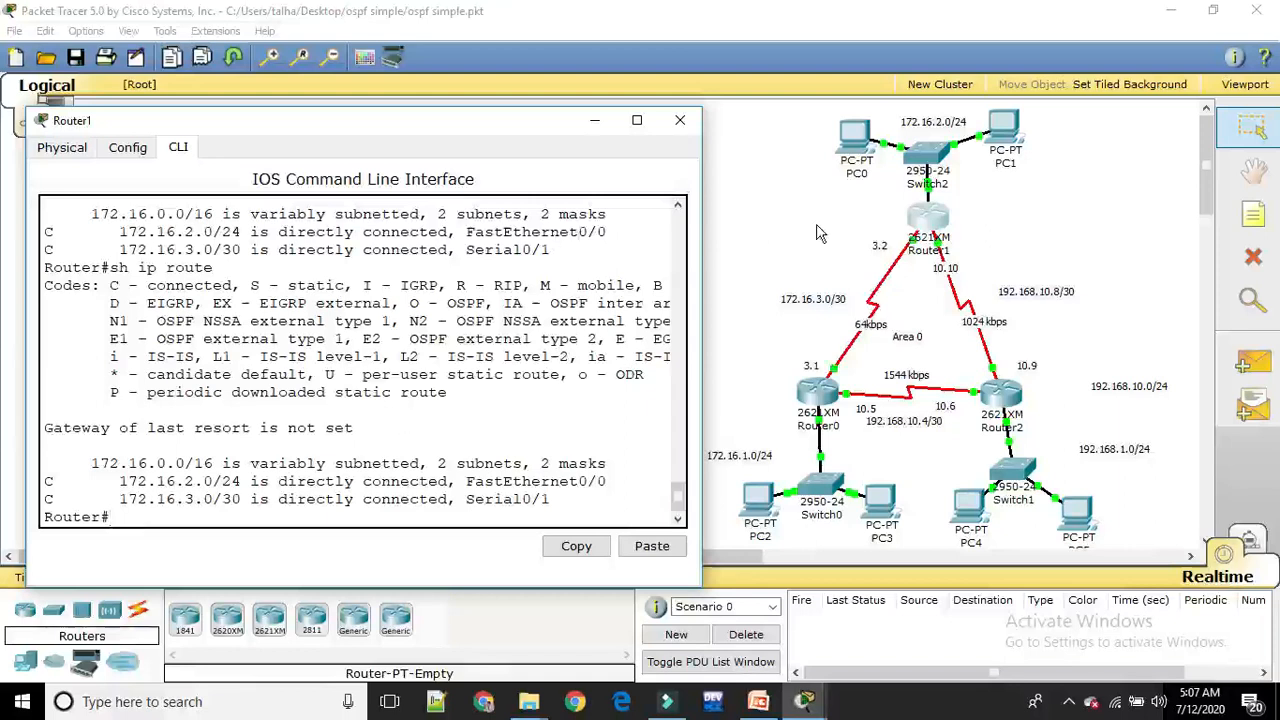
- Display Router1's running configuration with sh run and page through to its end, examining the serial interface addresses and OSPF network statements
text(sh run)
key(Return)
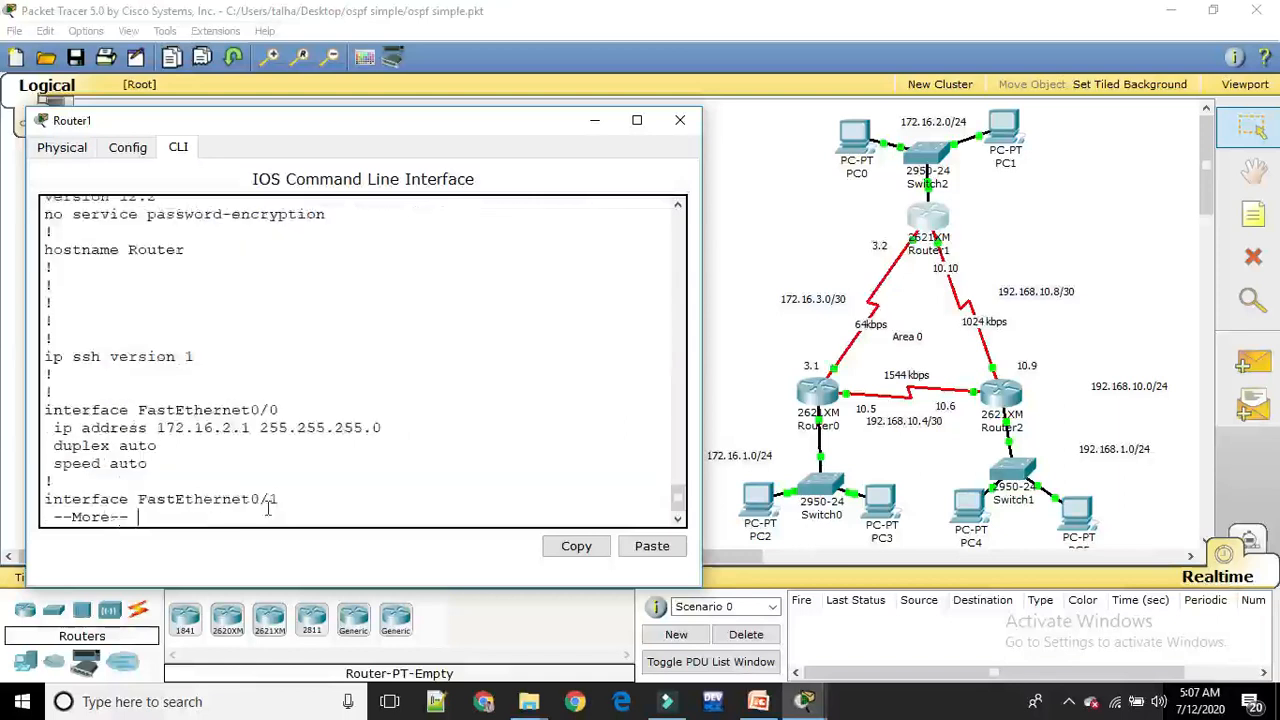
key(Return)
key(Return)
key(Return)
key(Return)
key(Return)
key(Return)
key(Return)
key(Return)
key(Return)
key(Return)
key(Return)
key(Return)
key(Return)
key(Return)
key(Return)
key(Return)
key(Return)
key(Return)
key(Return)
key(Return)
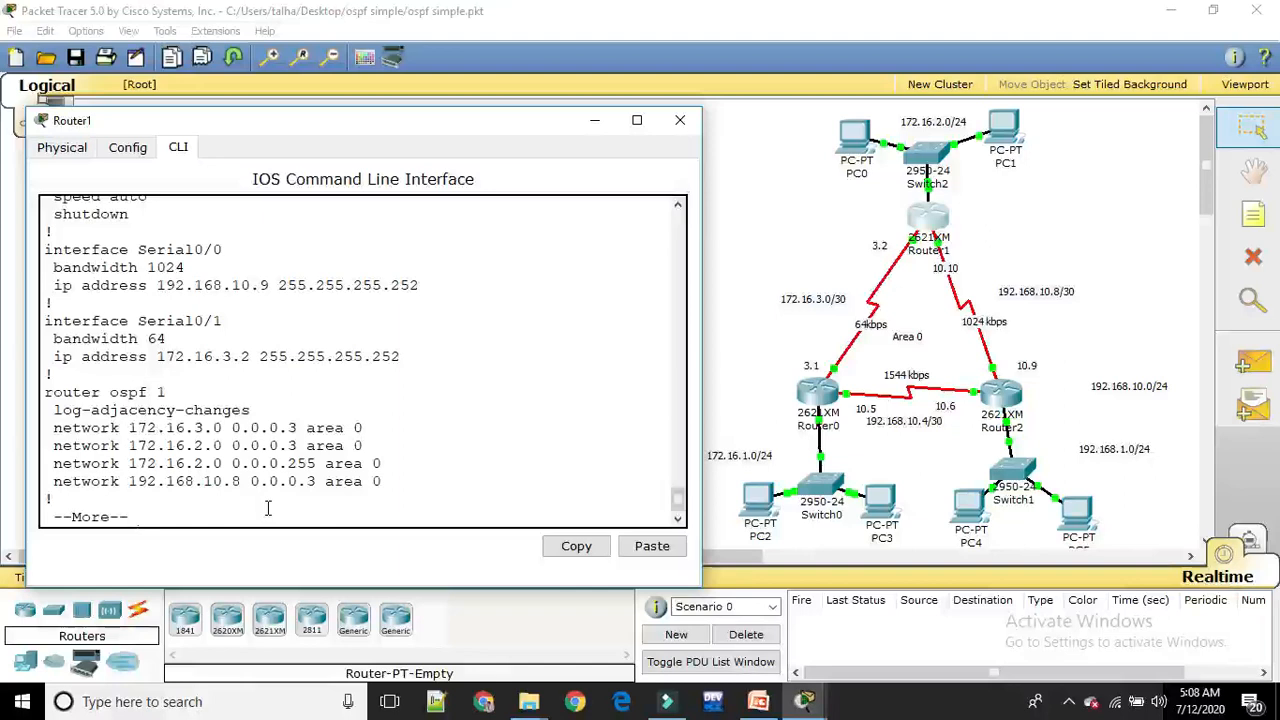
key(Return)
key(Return)
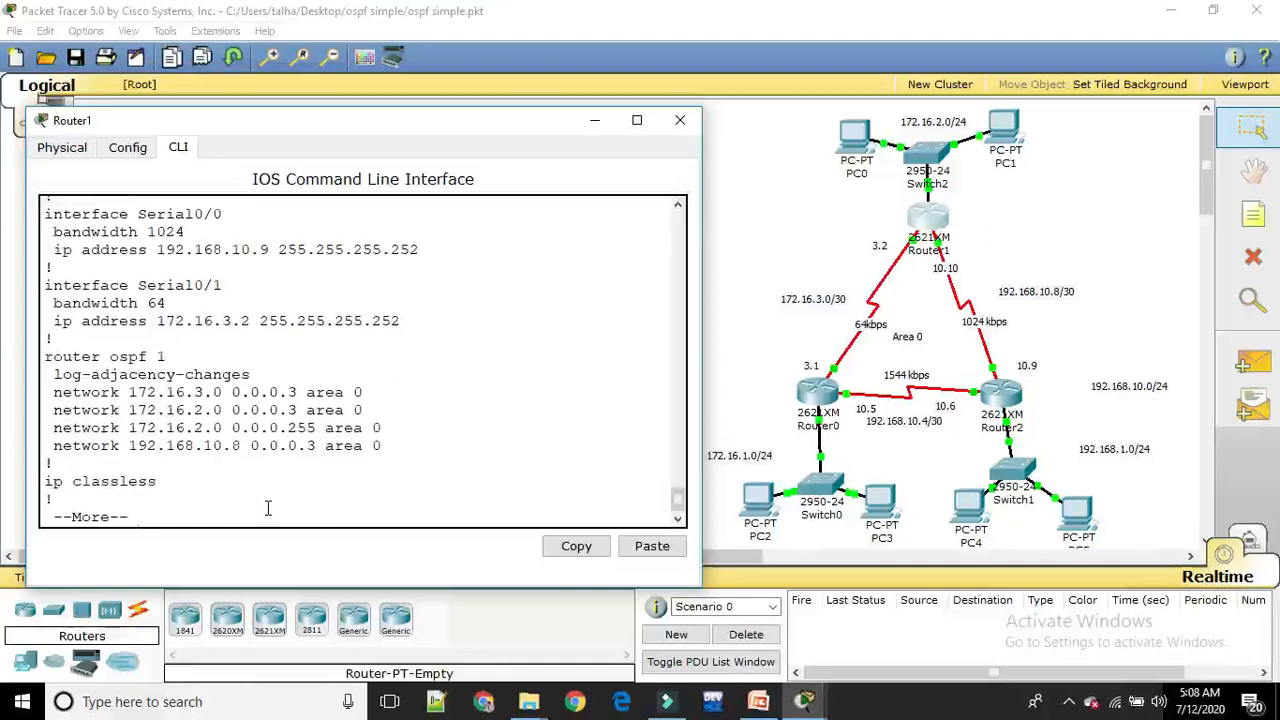
key(Return)
key(Return)
key(Return)
key(Return)
key(Return)
key(Return)
key(Return)
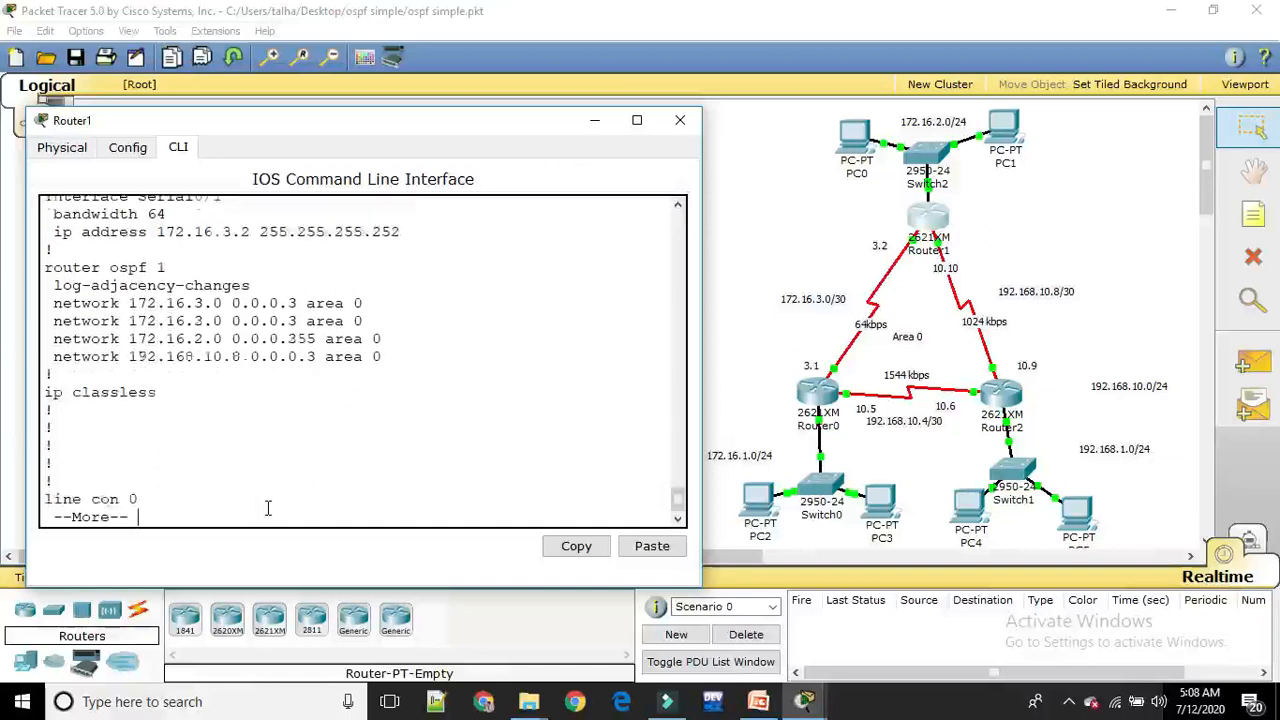
key(Return)
key(Return)
key(Return)
key(Return)
key(Return)
key(Return)
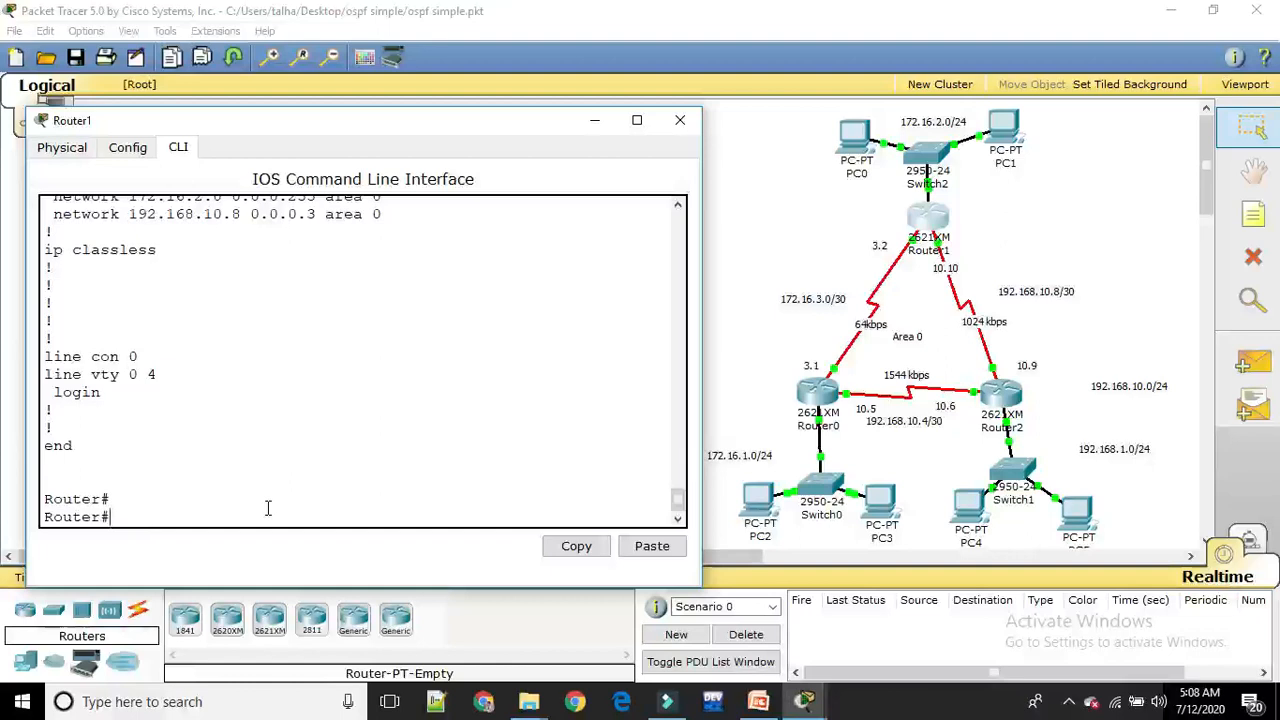
- Enter global configuration mode on Router1 with conf t and open OSPF process 1 for configuration with router ospf 1
text(router ospf 1)
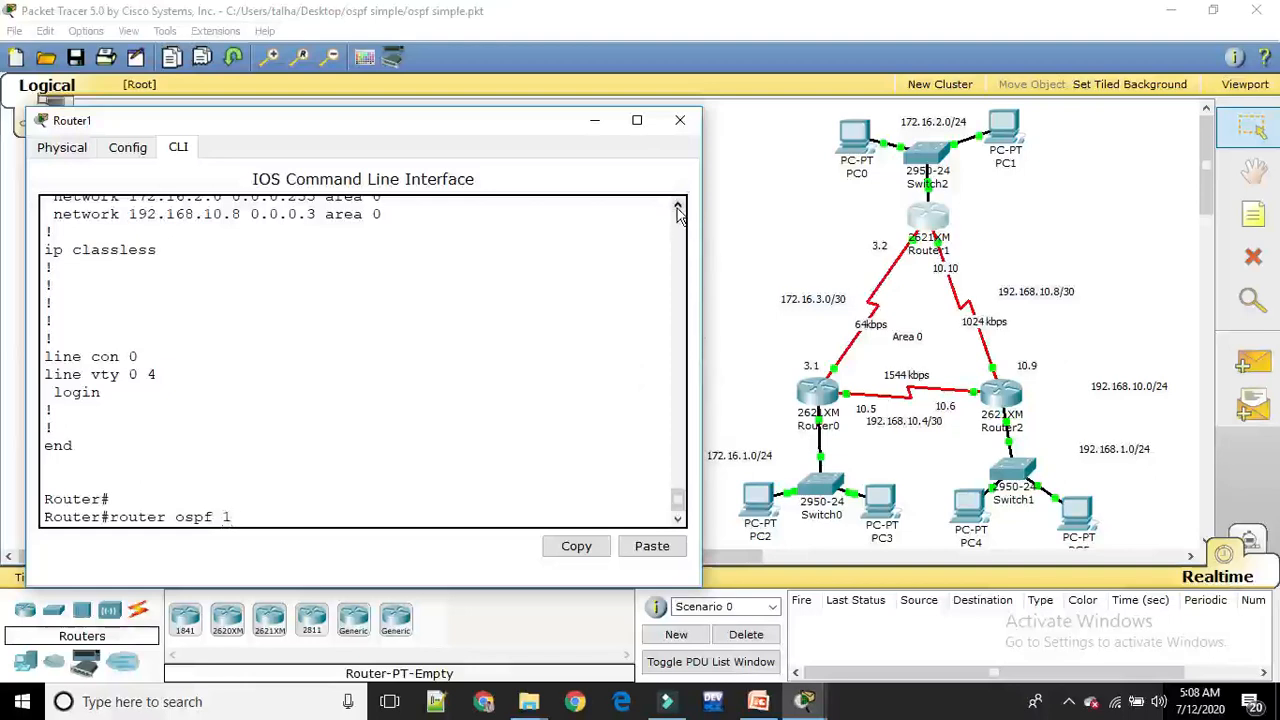
key(Return)
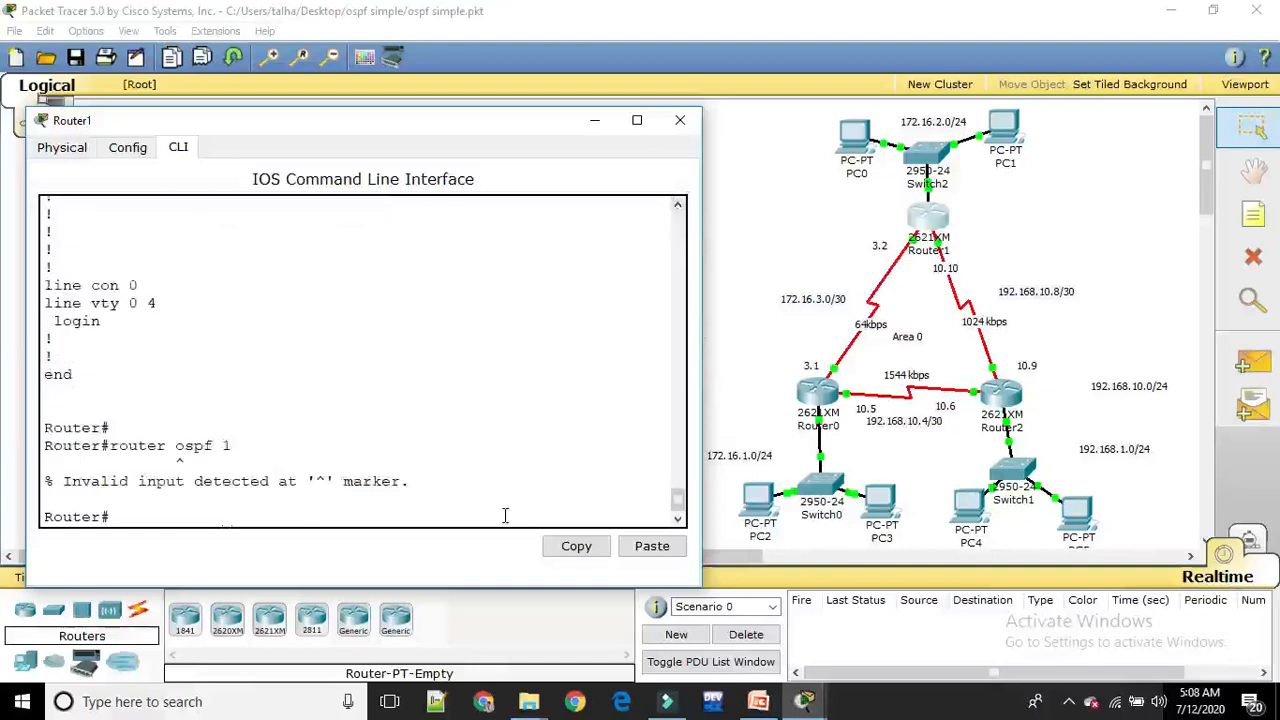
text(conf t)
key(Return)
text(router osp)
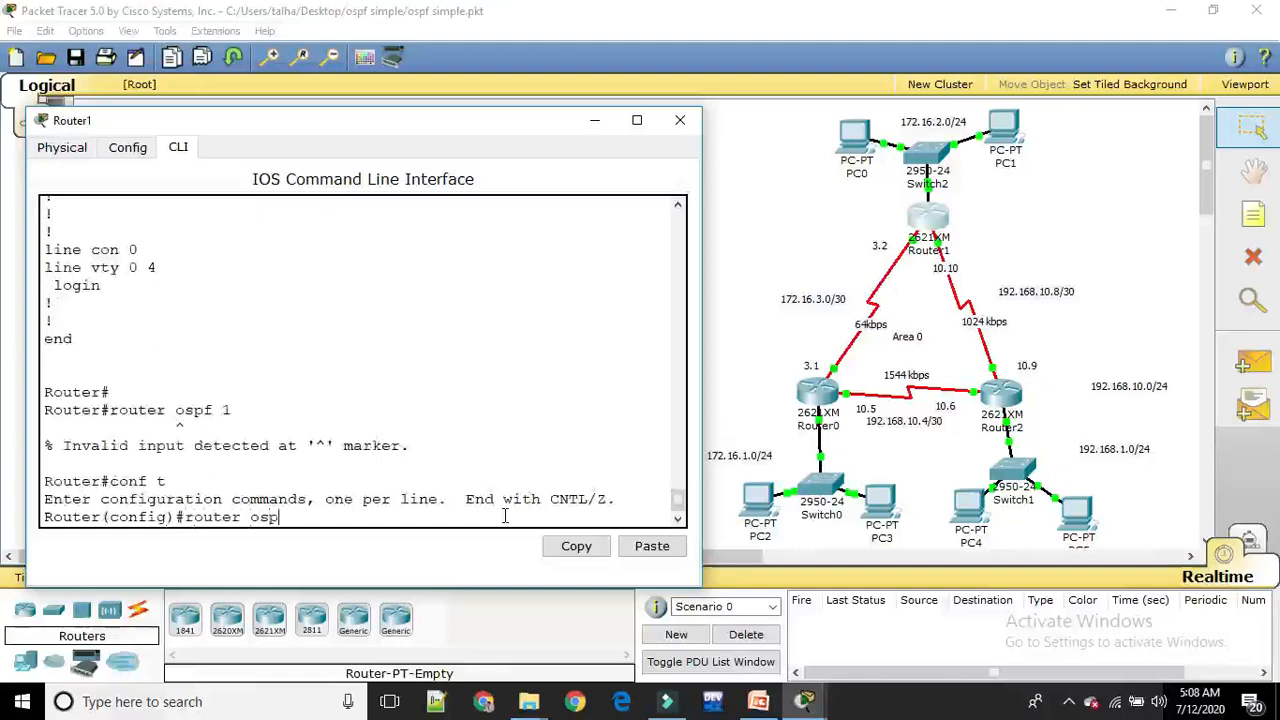
text(f 1)
key(Return)
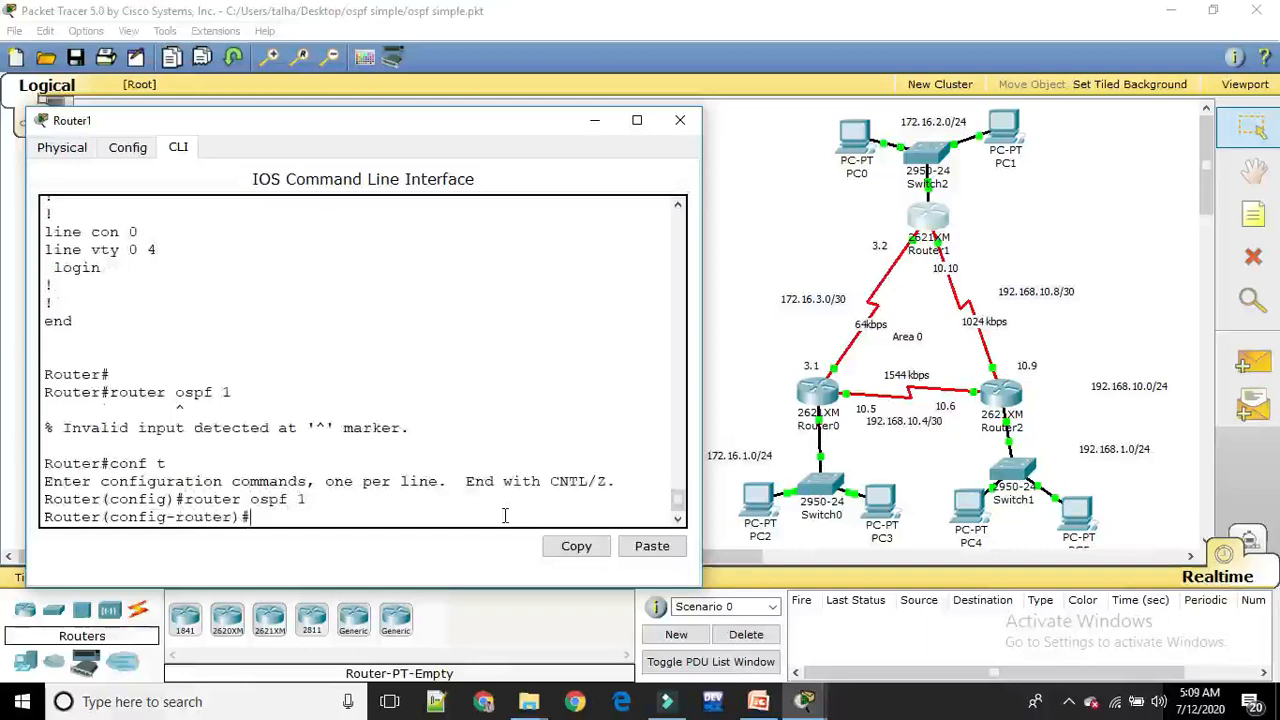
- Try to remove network 192.168.16.2.0 255.255.255.252 area 0 from OSPF process 1, widening the Router1 window to show the whole command
text(no network)
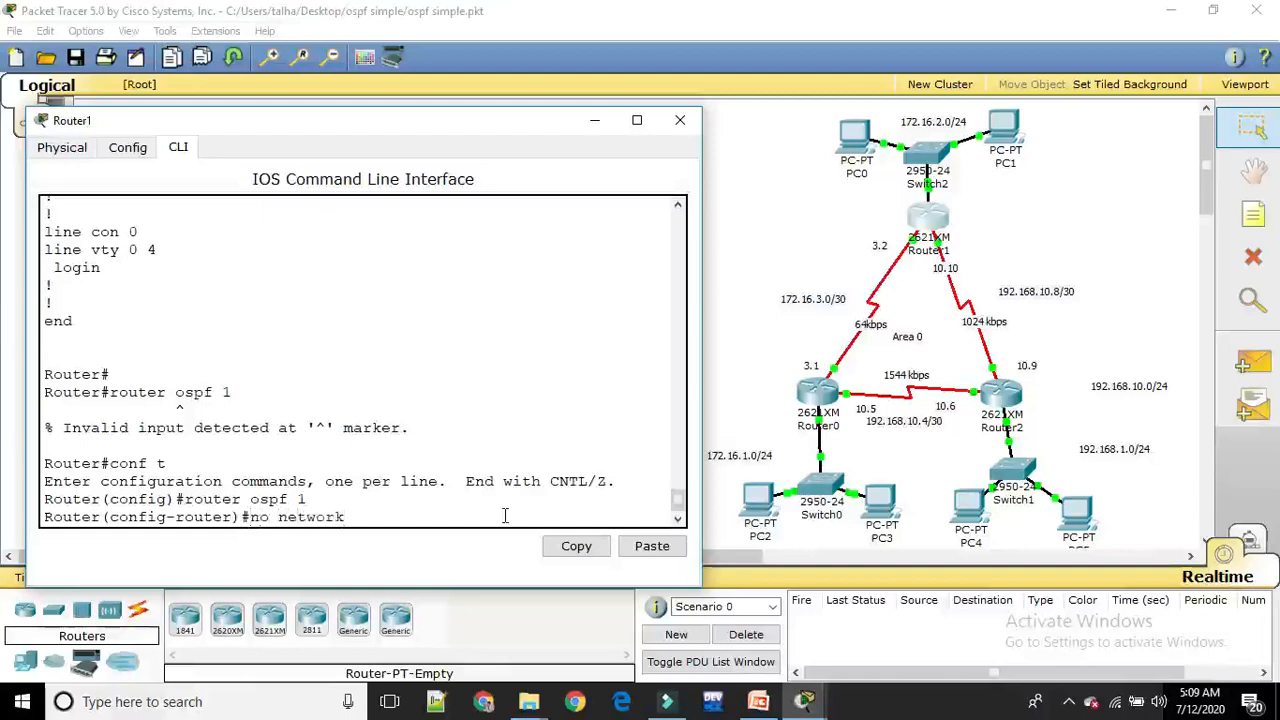
text( 192.168.16.2.0)
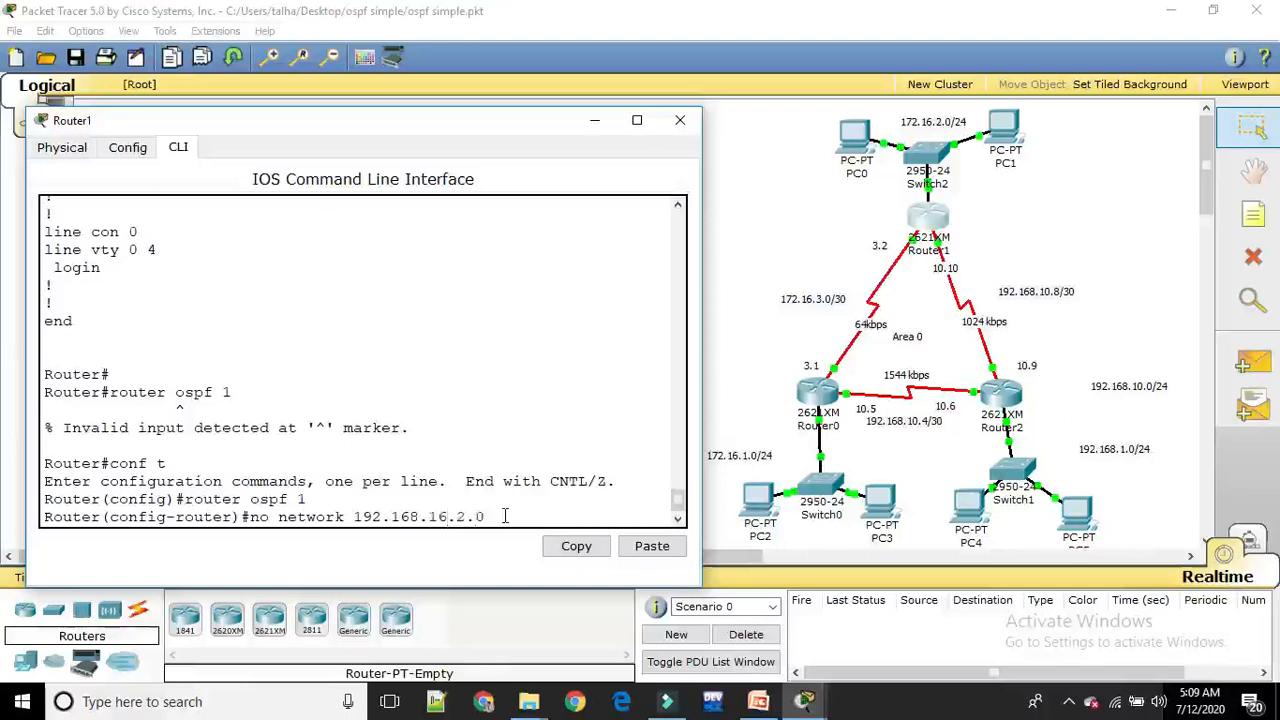
text( 255.255.255.252 are)
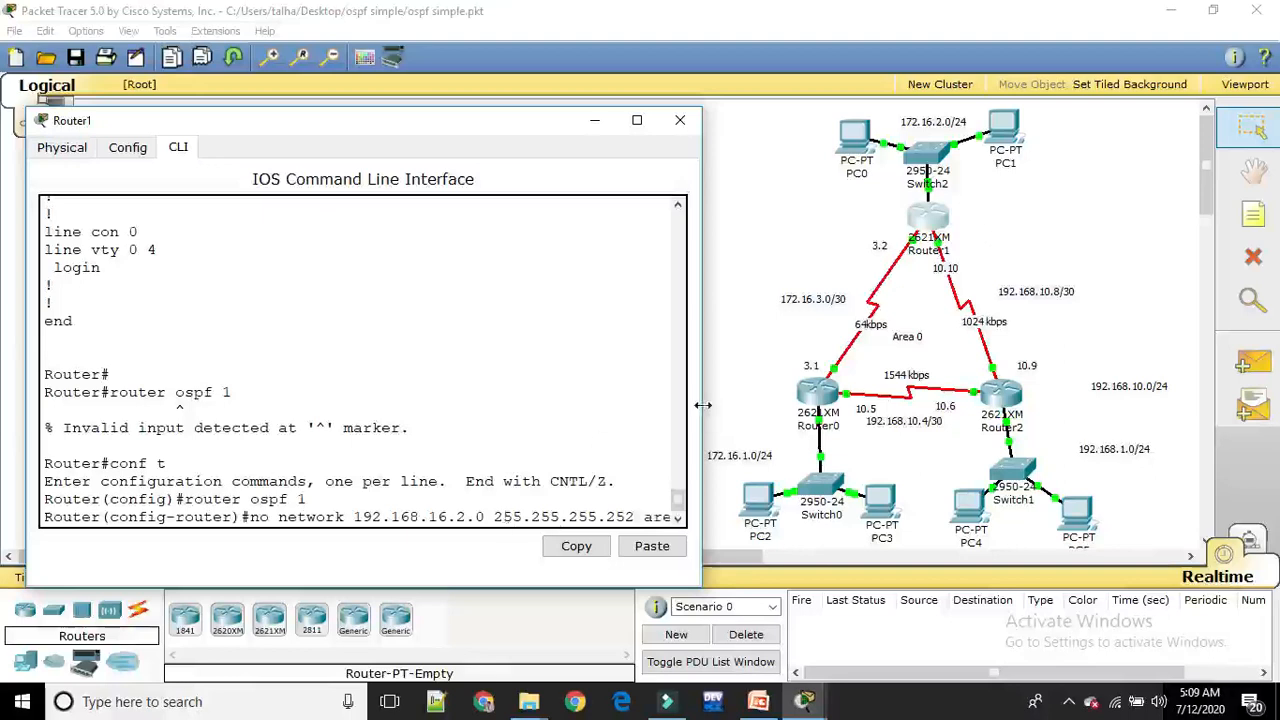
drag(703, 410, 758, 418)
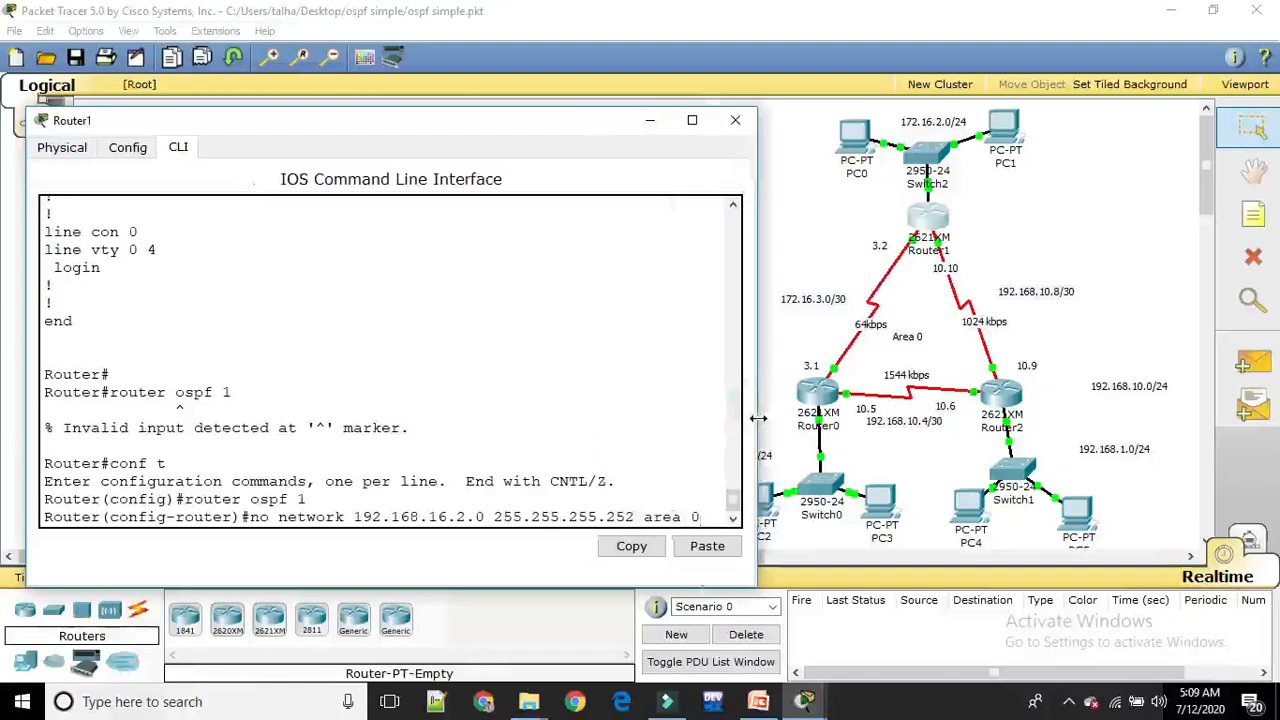
key(Return)
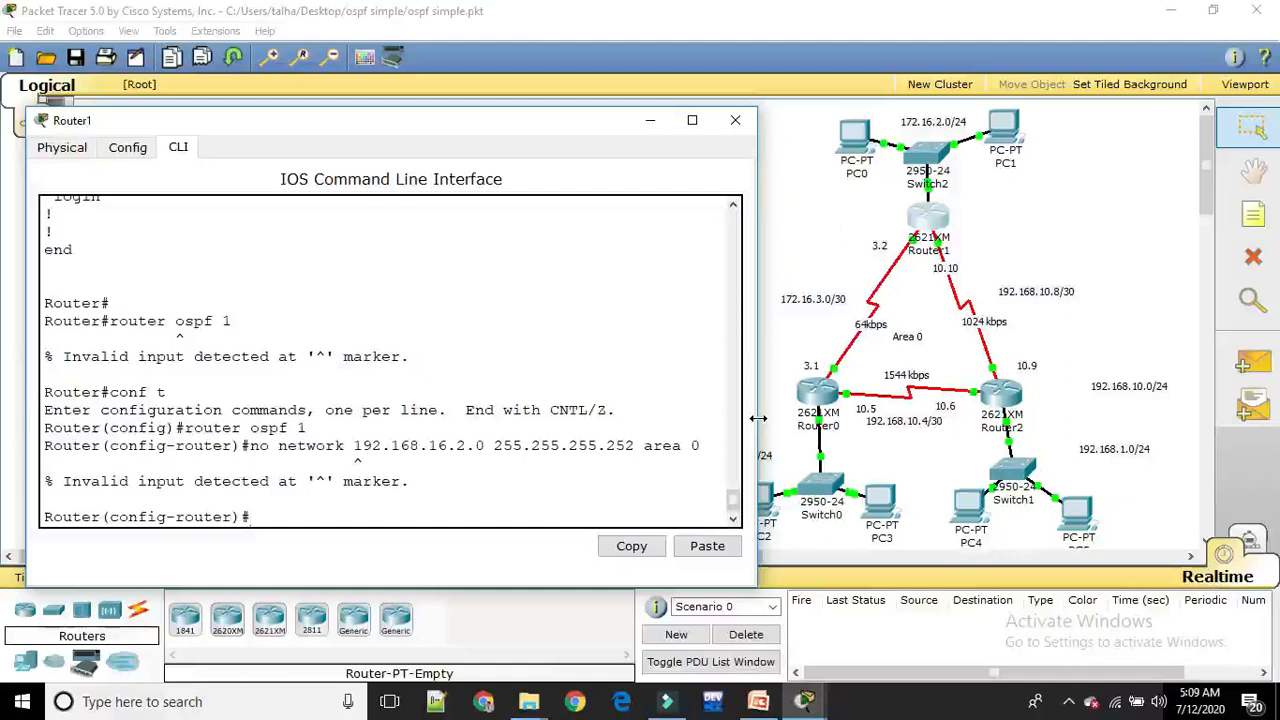
- Recall the removal command, correct it to no network 172.16.2.0 255.255.255.252 area 0, and run it on Router1
key(Up)
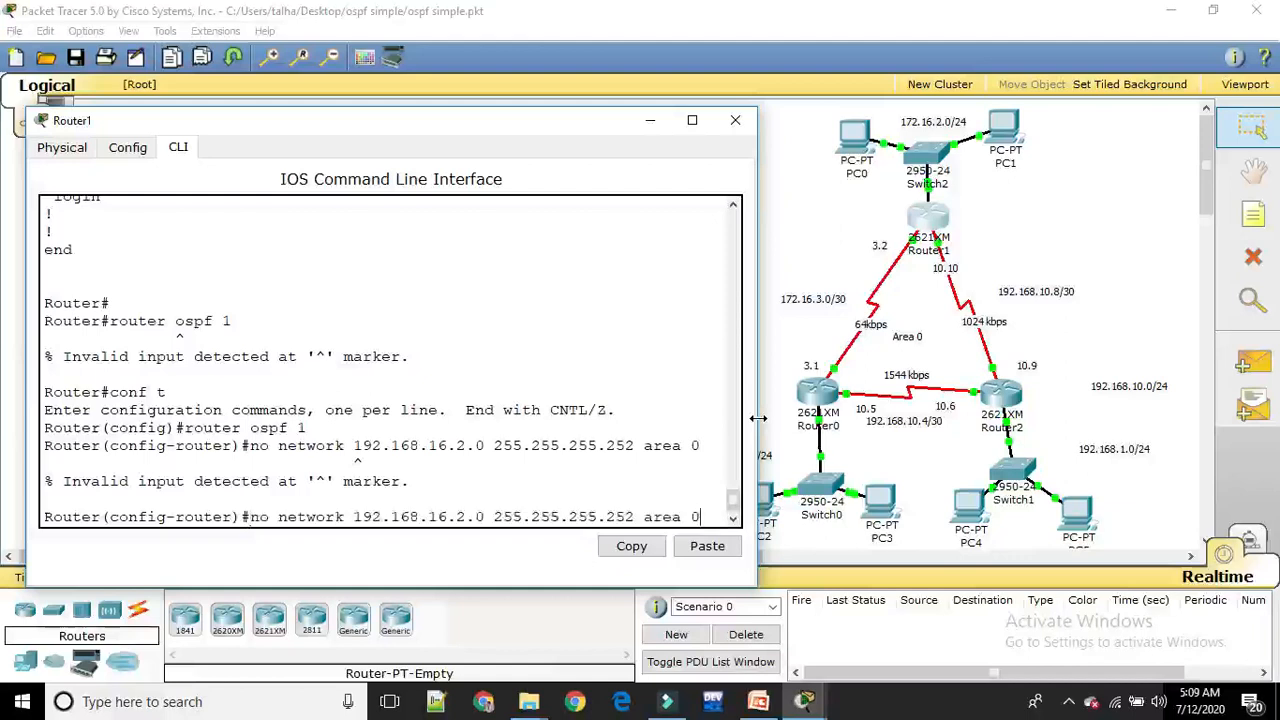
key(Left)
key(Left)
key(Left)
key(Left)
key(Left)
key(Left)
key(Left)
key(Left)
key(Left)
key(Left)
key(Left)
key(Left)
key(Left)
key(Left)
key(Left)
key(Left)
key(Left)
key(Left)
key(Left)
key(Left)
key(Left)
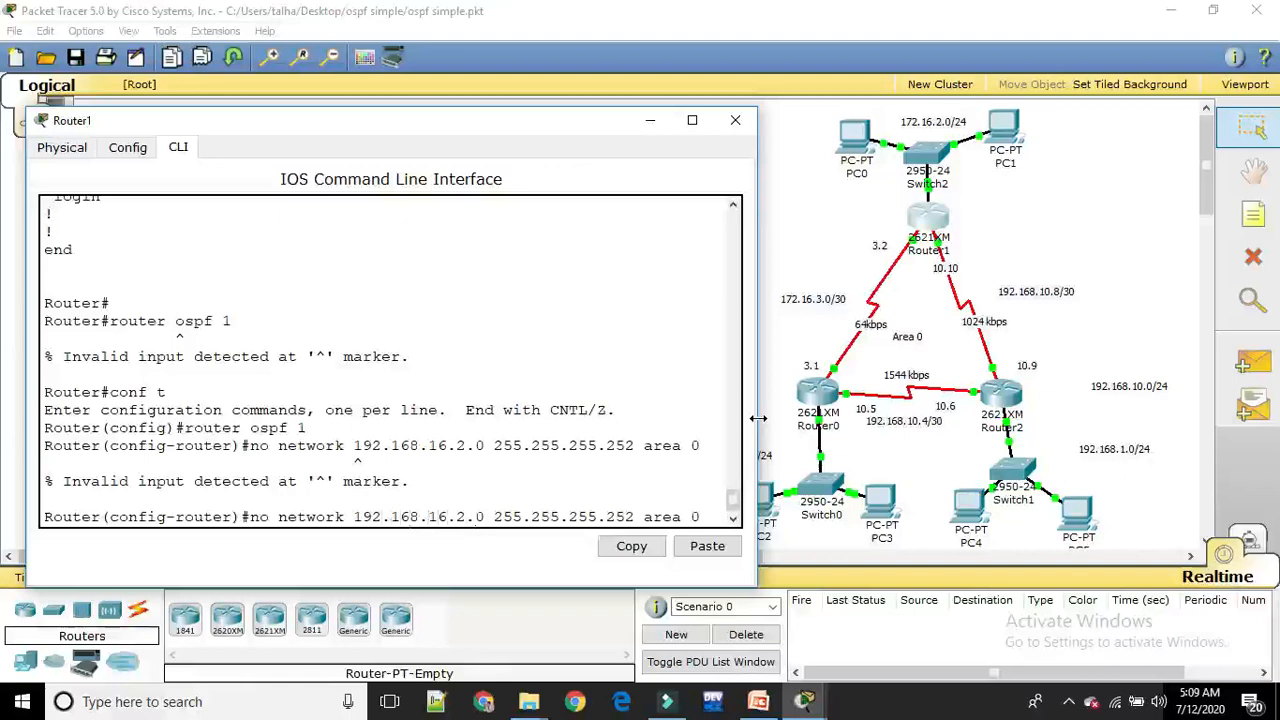
key(BackSpace)
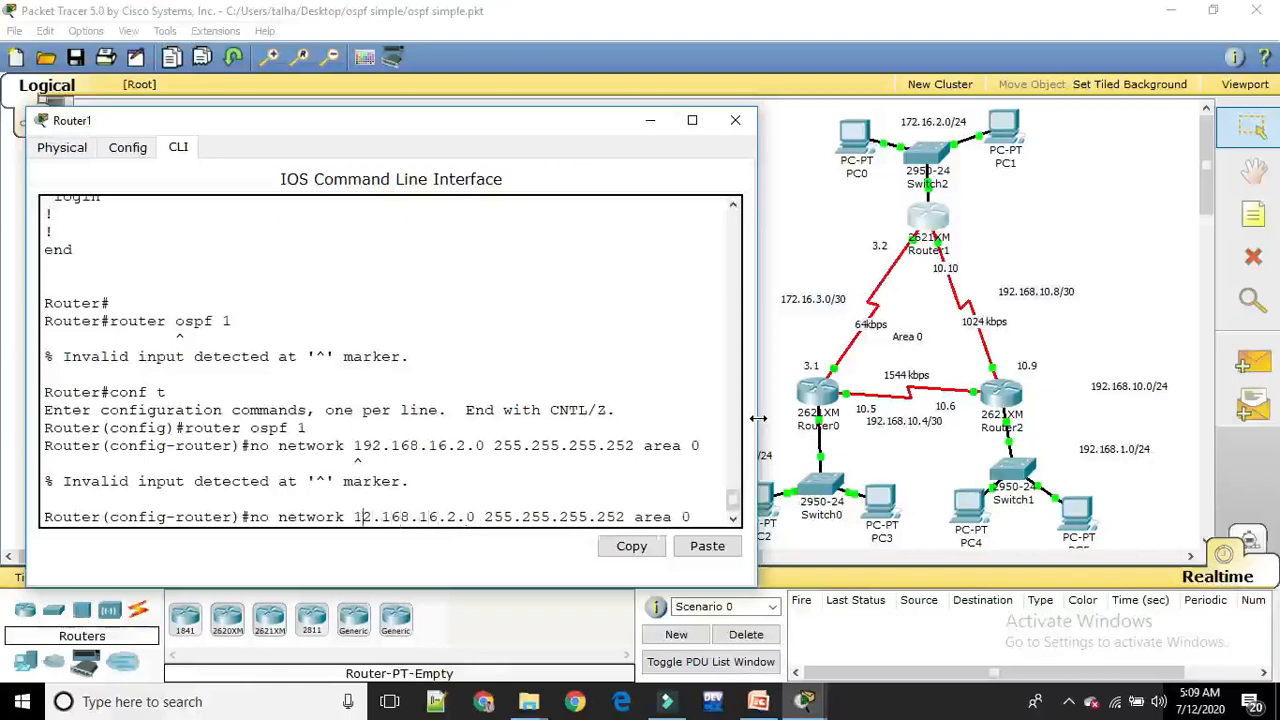
text(7)
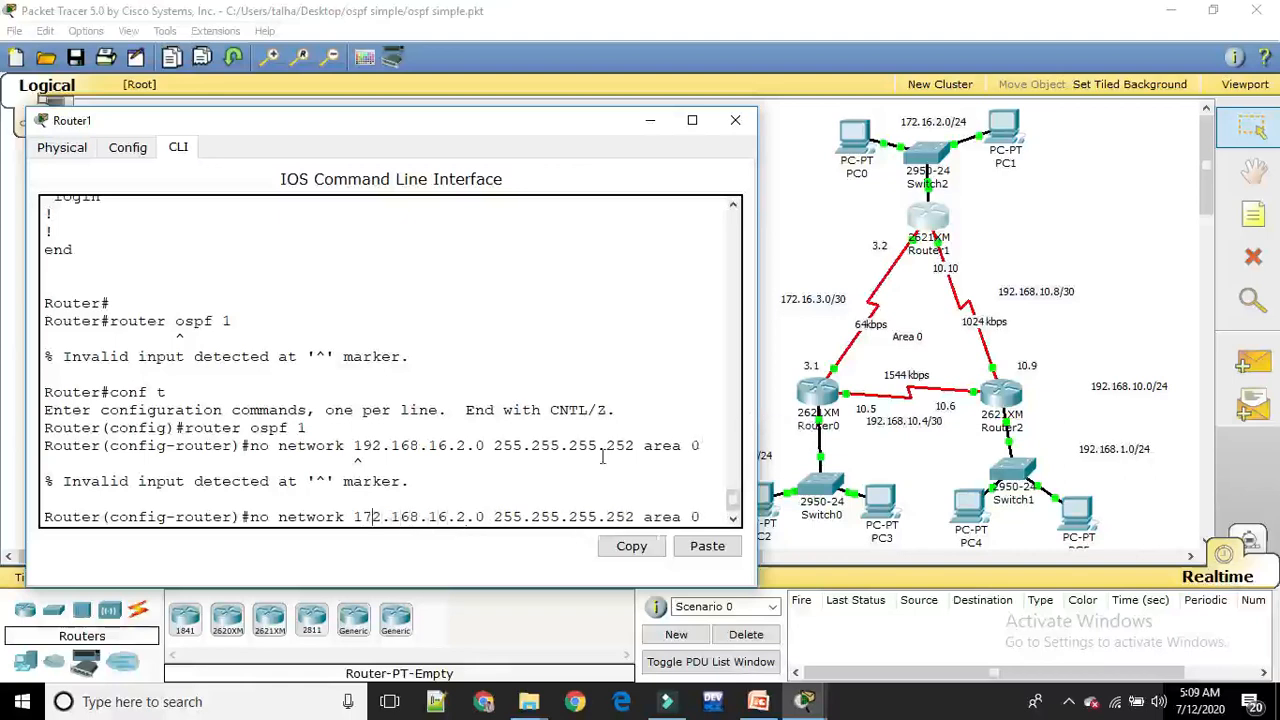
key(Right)
key(Right)
key(Right)
key(Right)
key(Right)
key(BackSpace)
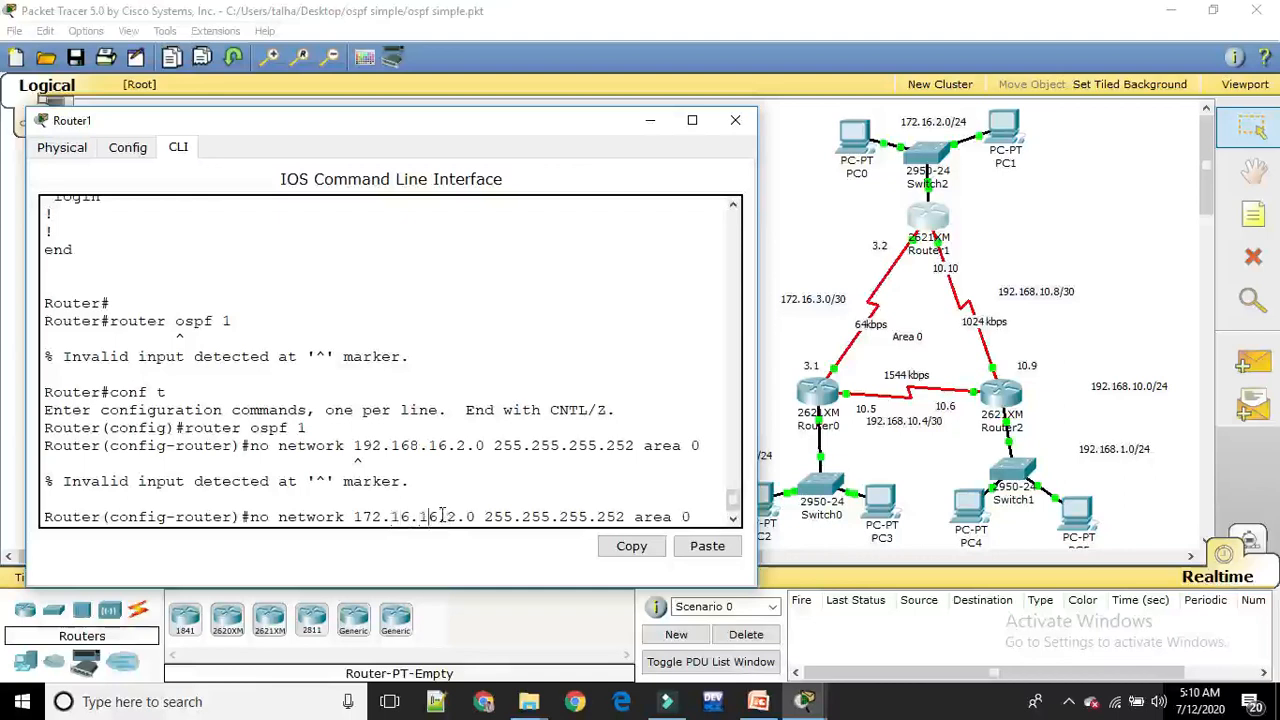
key(Right)
key(Right)
key(BackSpace)
key(BackSpace)
key(BackSpace)
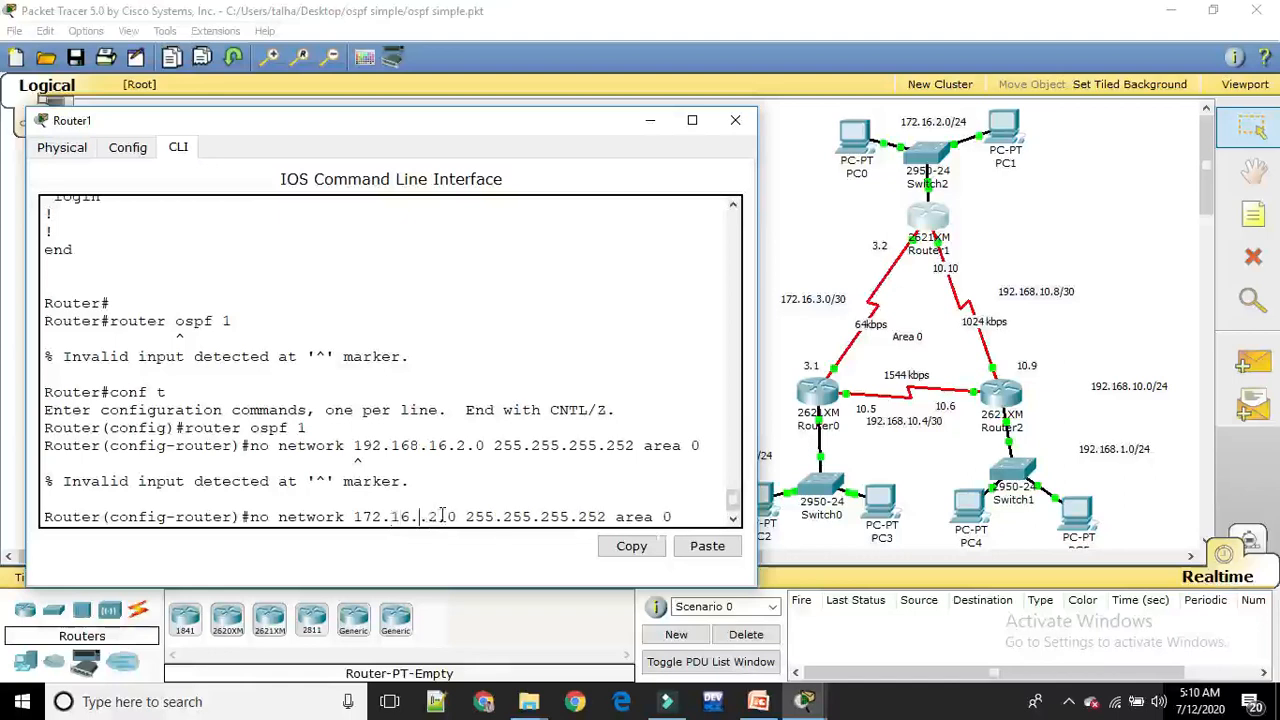
key(BackSpace)
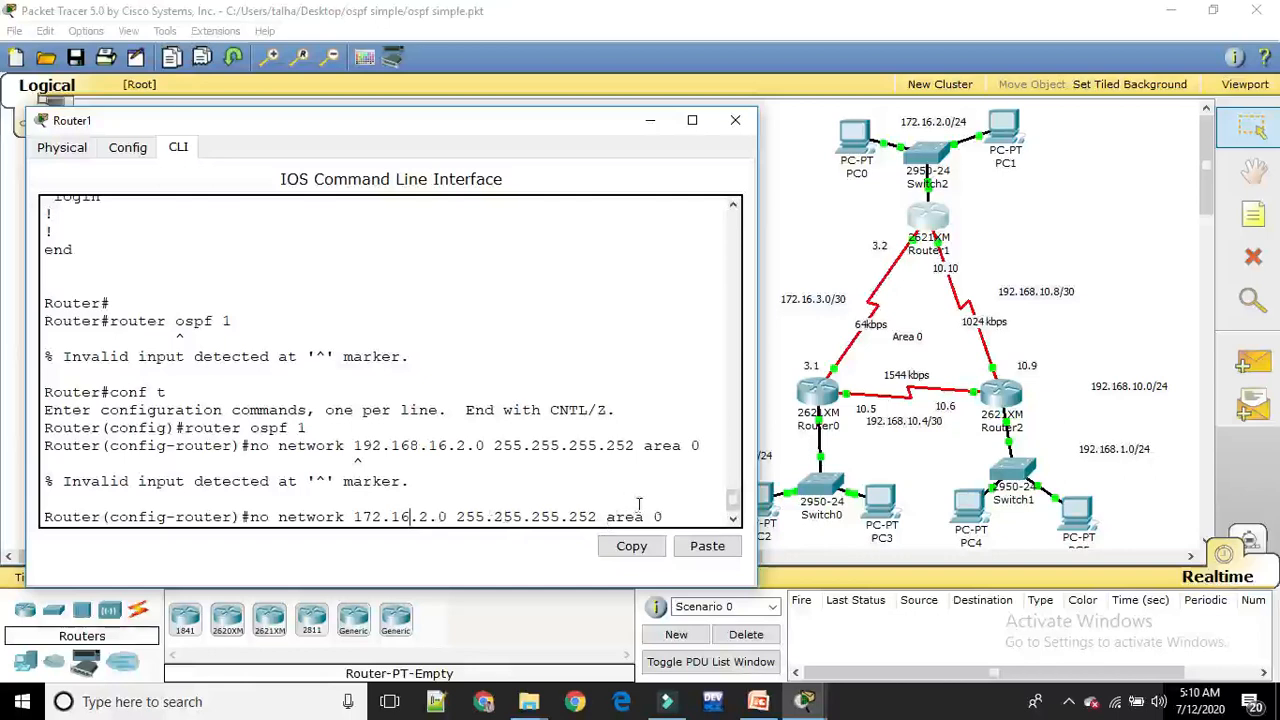
key(Return)
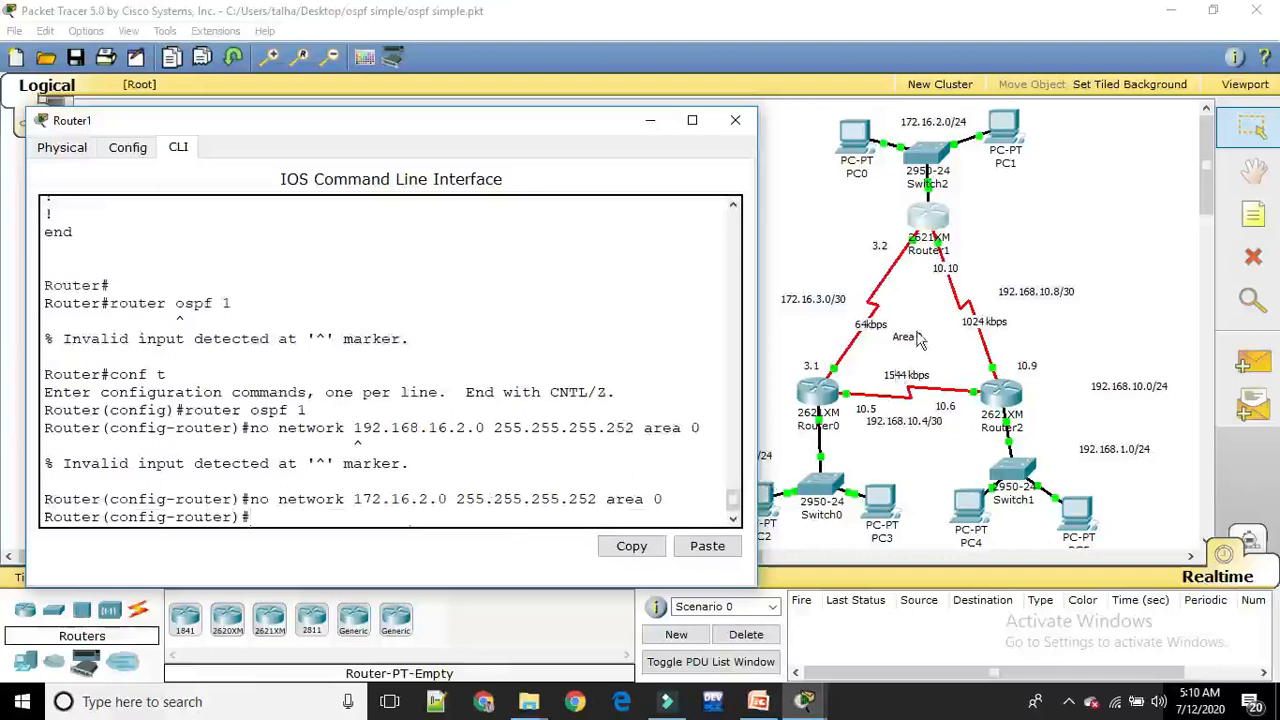
- Display Router1's IP routing table from OSPF configuration mode with do sh ip route
text(do sh ip ro)
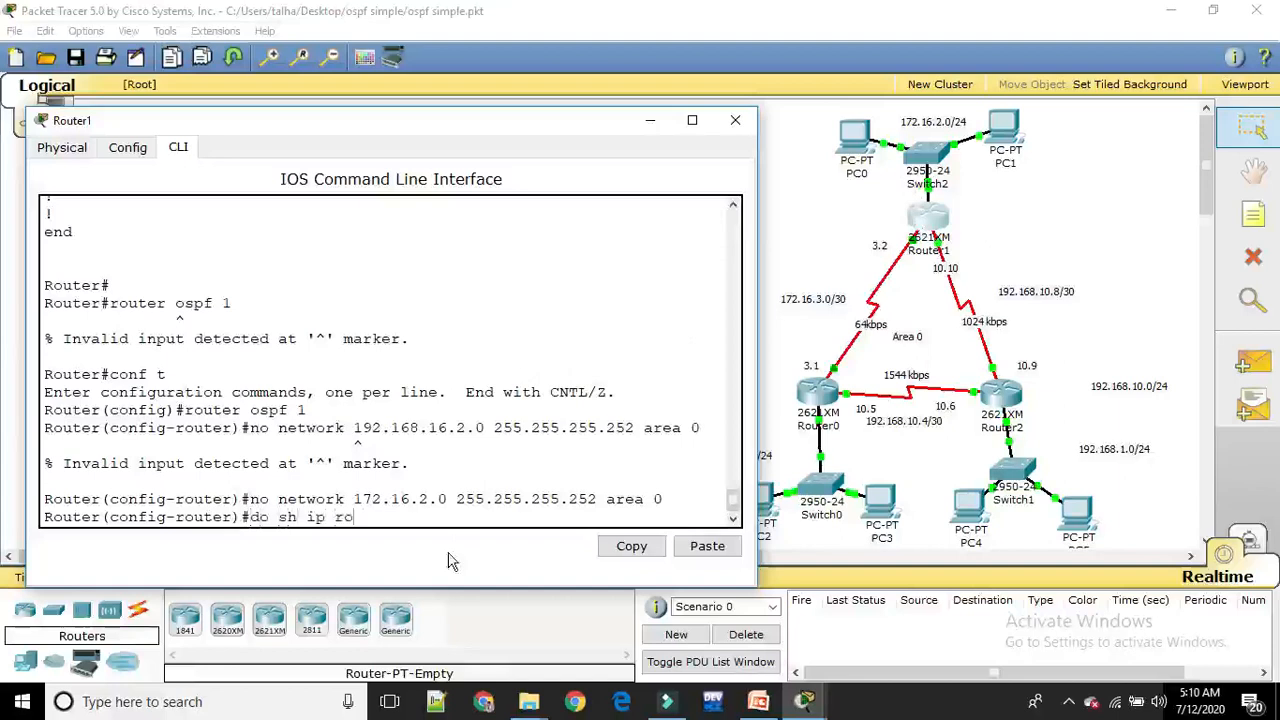
text(ute)
key(Return)
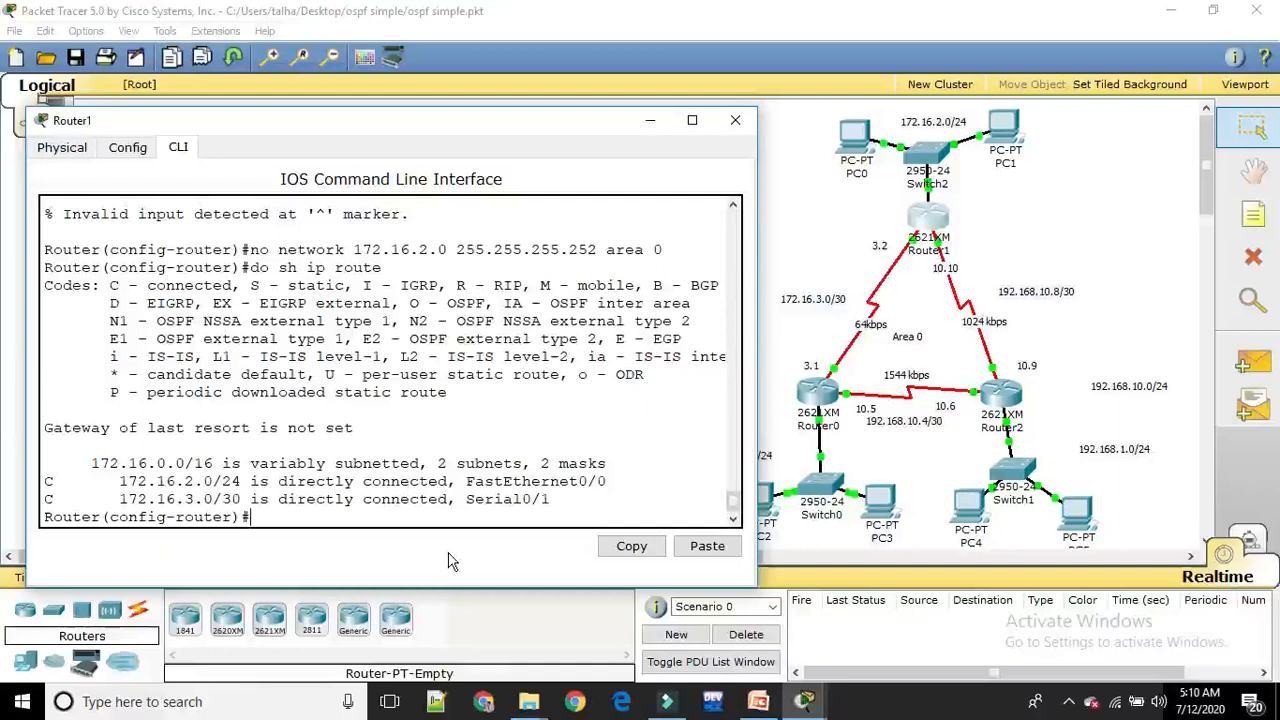
- Display Router1's running configuration with do sh run and page to the router ospf 1 section, examining the interface addresses
text(do sh run)
key(Return)
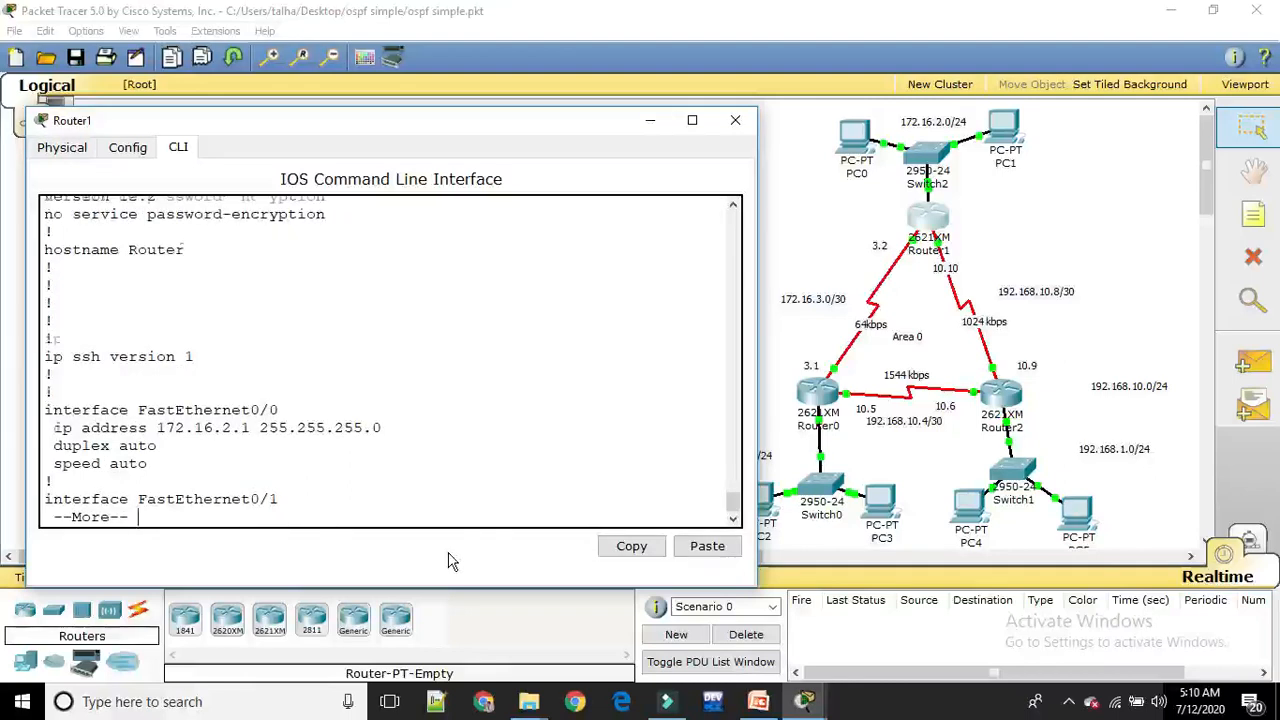
key(Return)
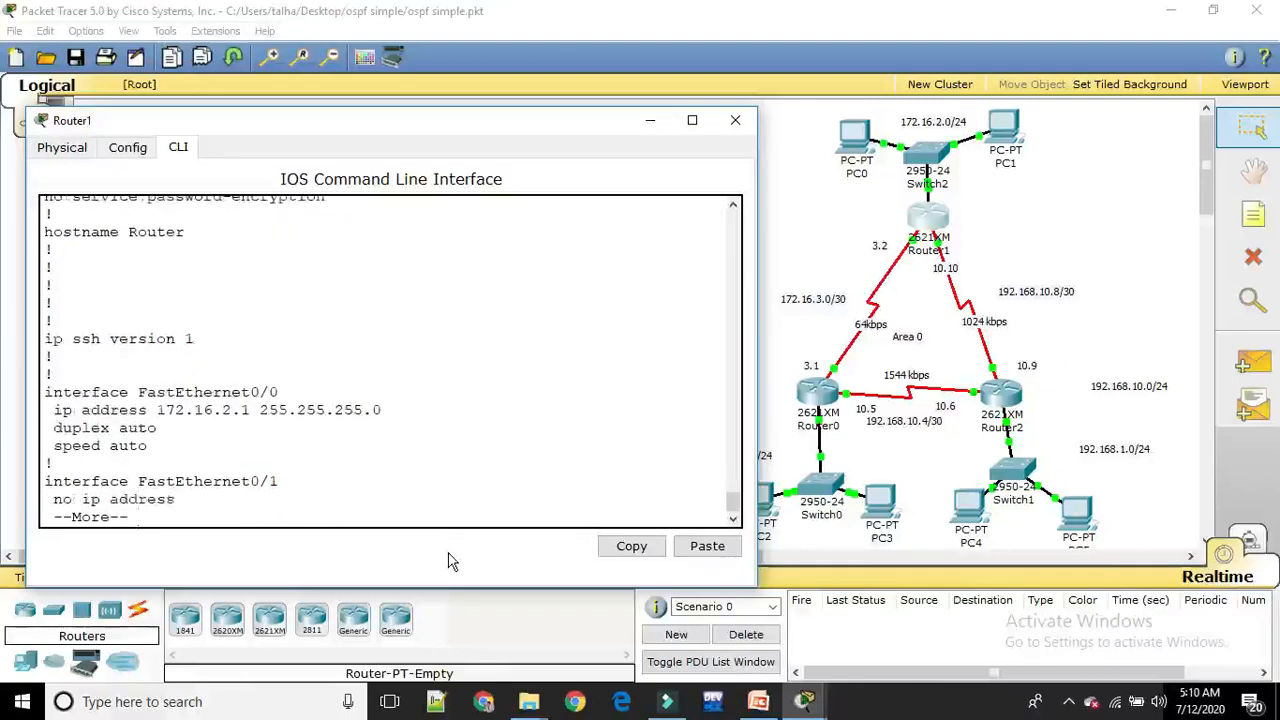
key(Return)
key(Return)
key(Return)
key(Return)
key(Return)
key(Return)
key(Return)
key(Return)
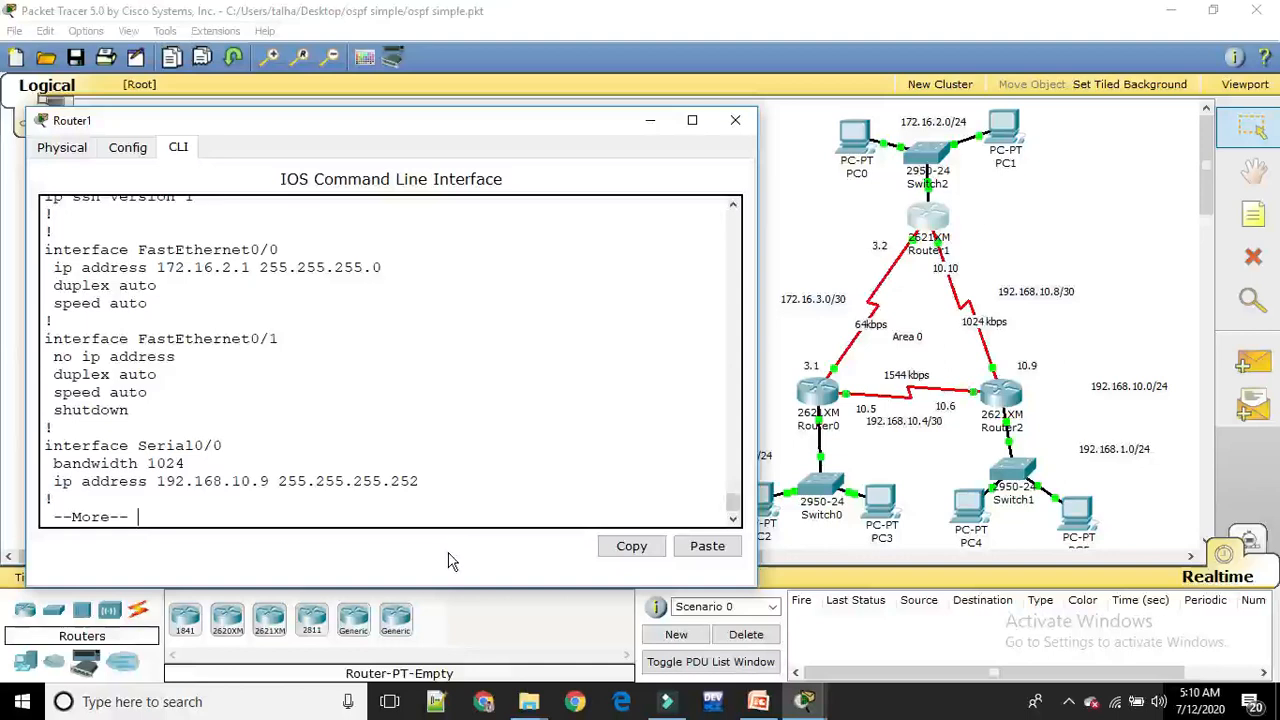
key(Return)
key(Return)
key(Return)
key(Return)
key(Return)
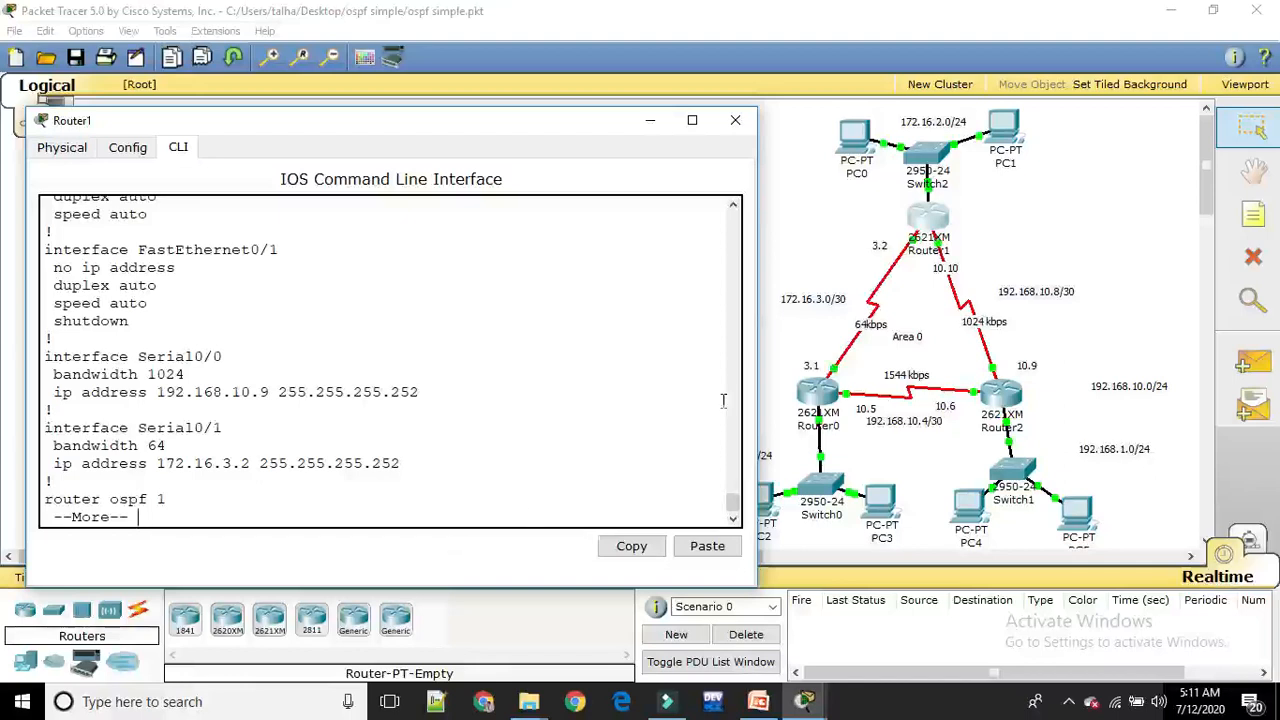
- Check the port labels of Router1's serial links in the topology and return to Router1's command line
click(790, 244)
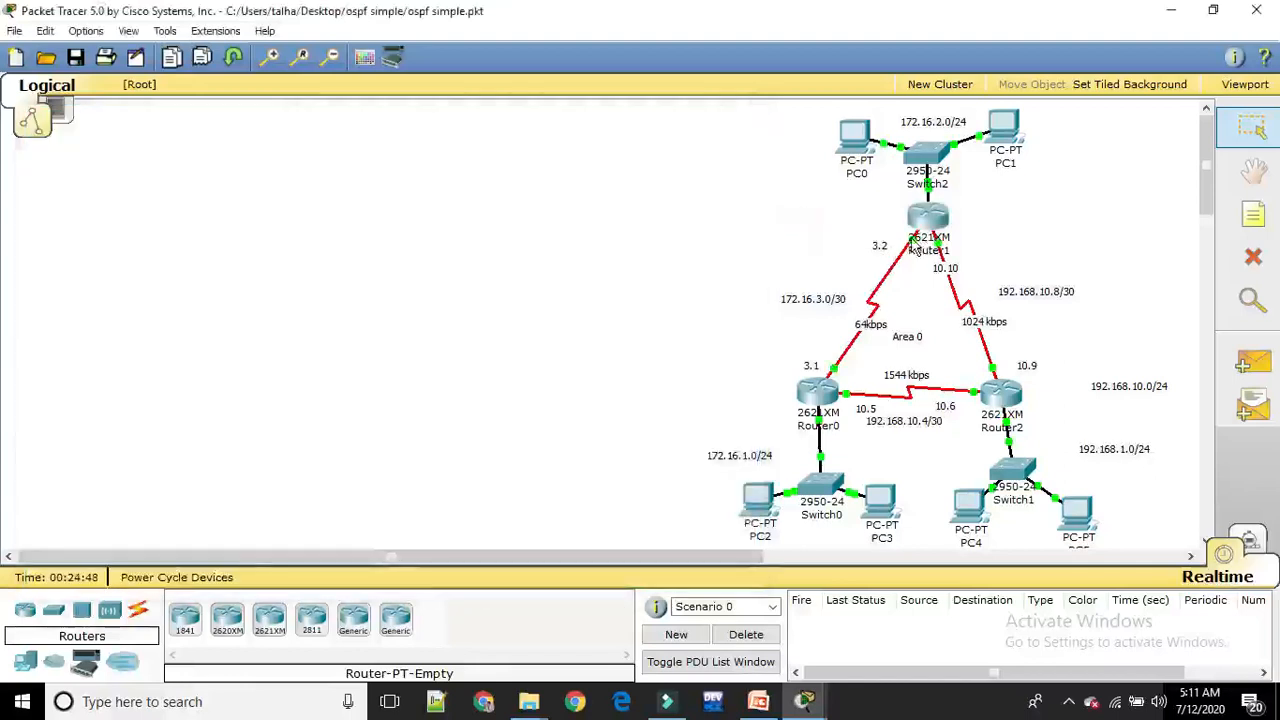
mouse_move(912, 240)
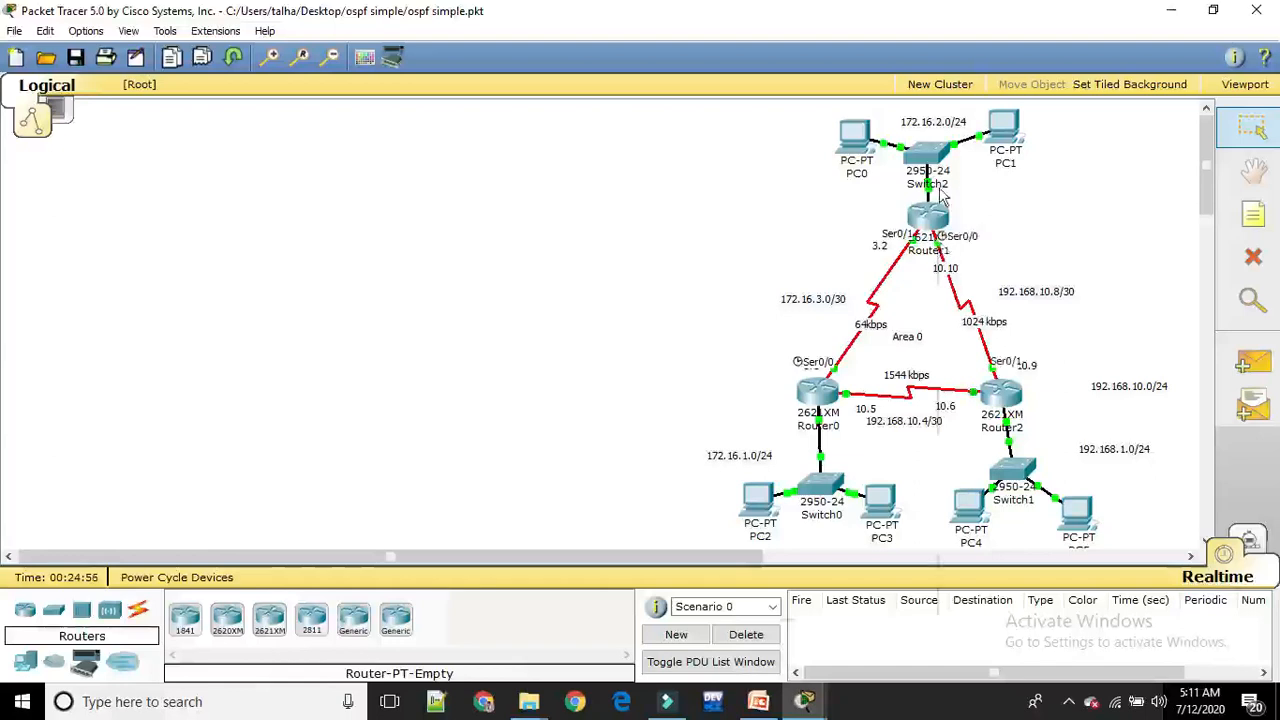
click(930, 220)
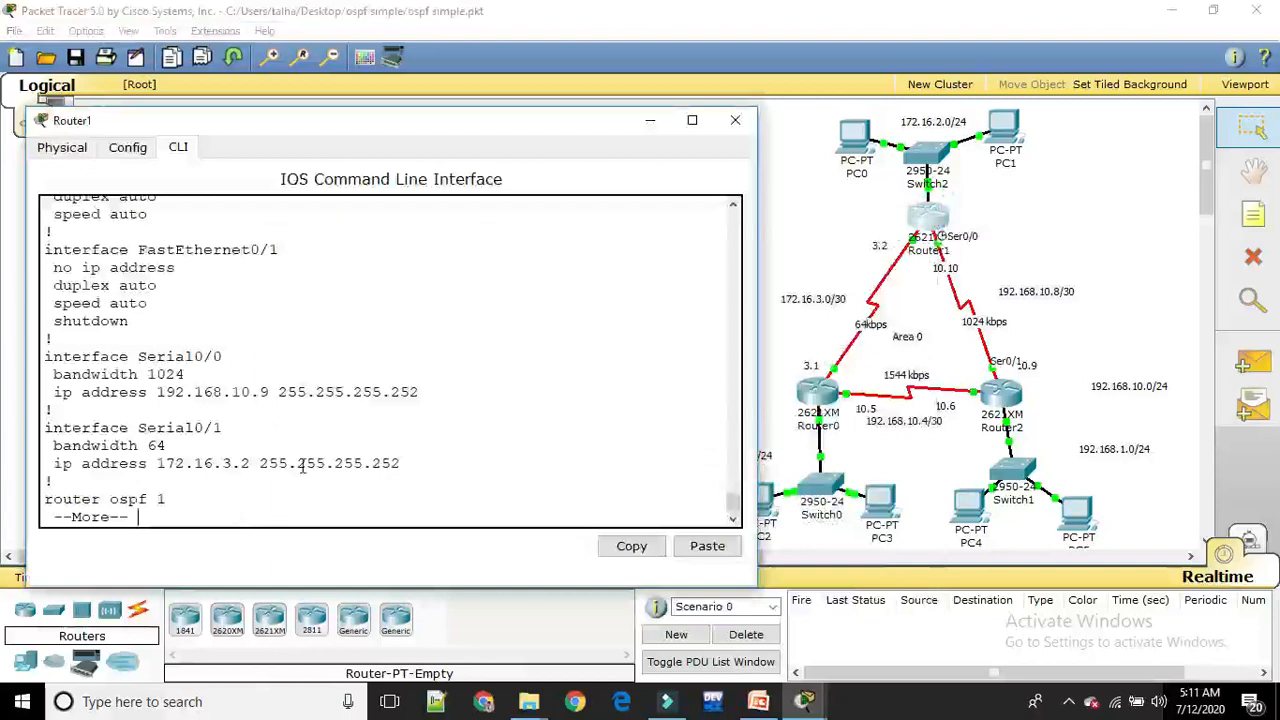
- Page through the rest of Router1's running configuration to its end, examining the OSPF network statements
key(Return)
key(Return)
key(Return)
key(Return)
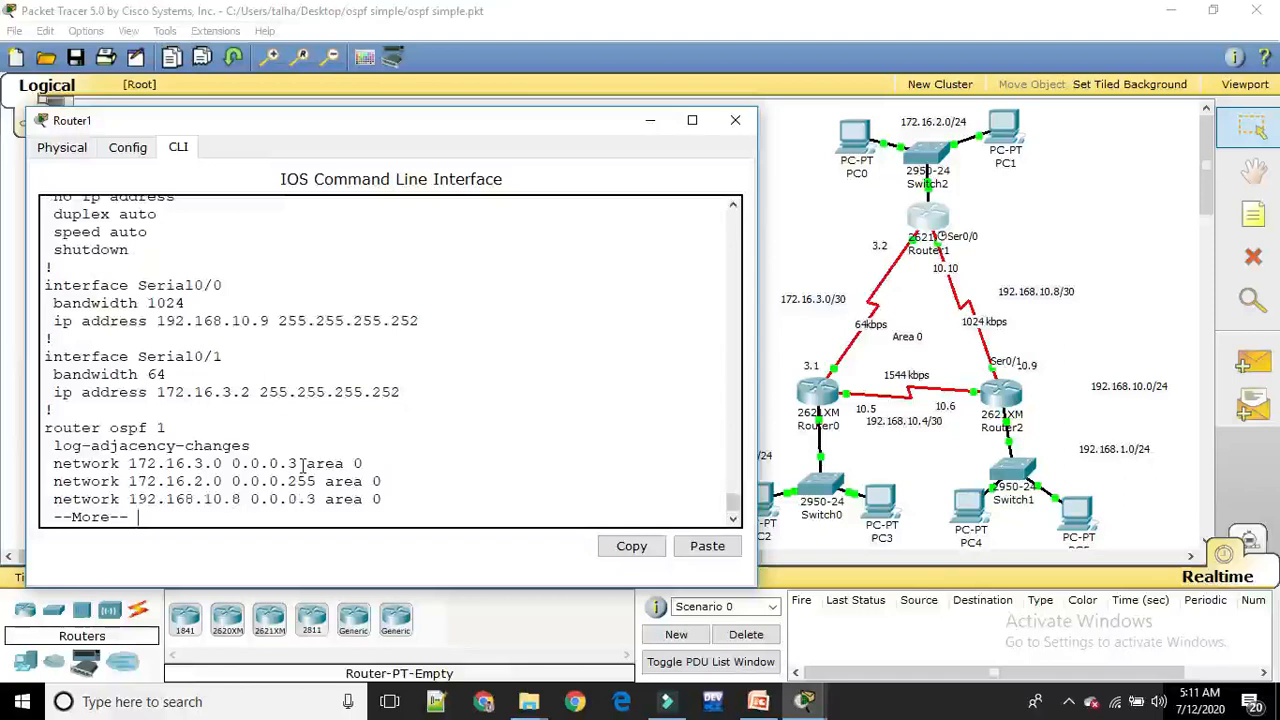
key(Return)
key(Return)
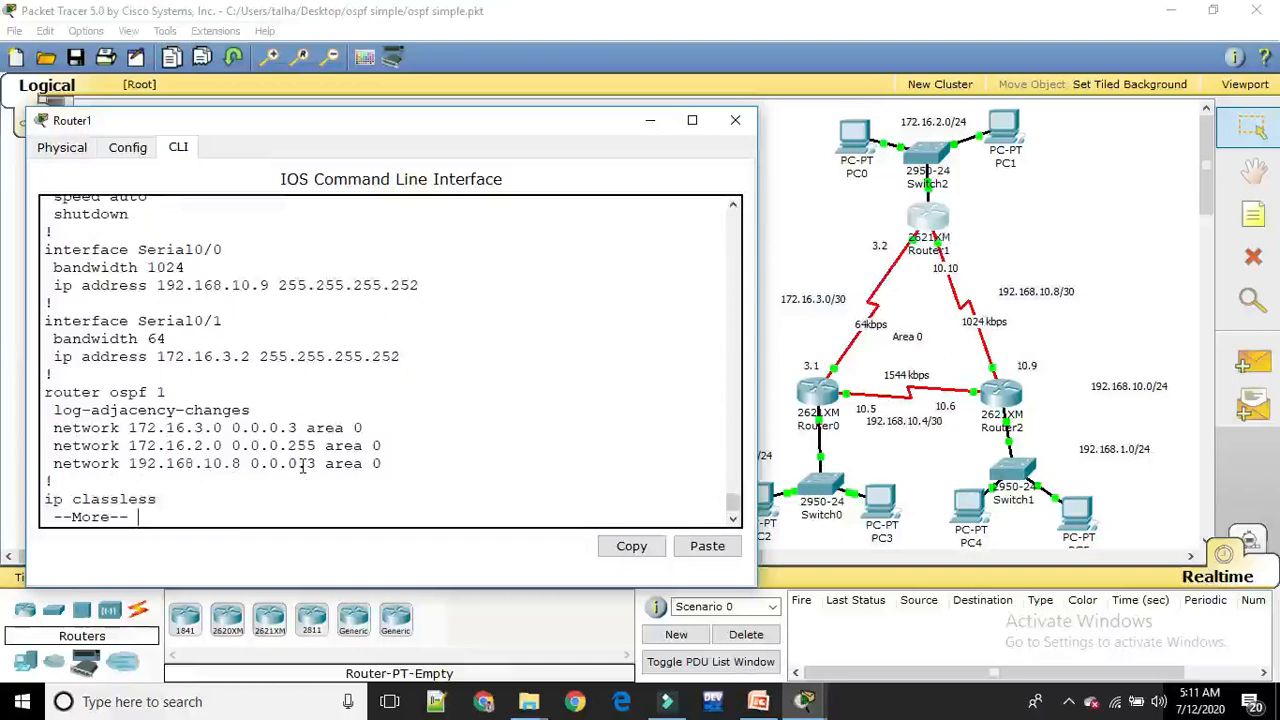
key(Return)
key(Return)
key(Return)
key(Return)
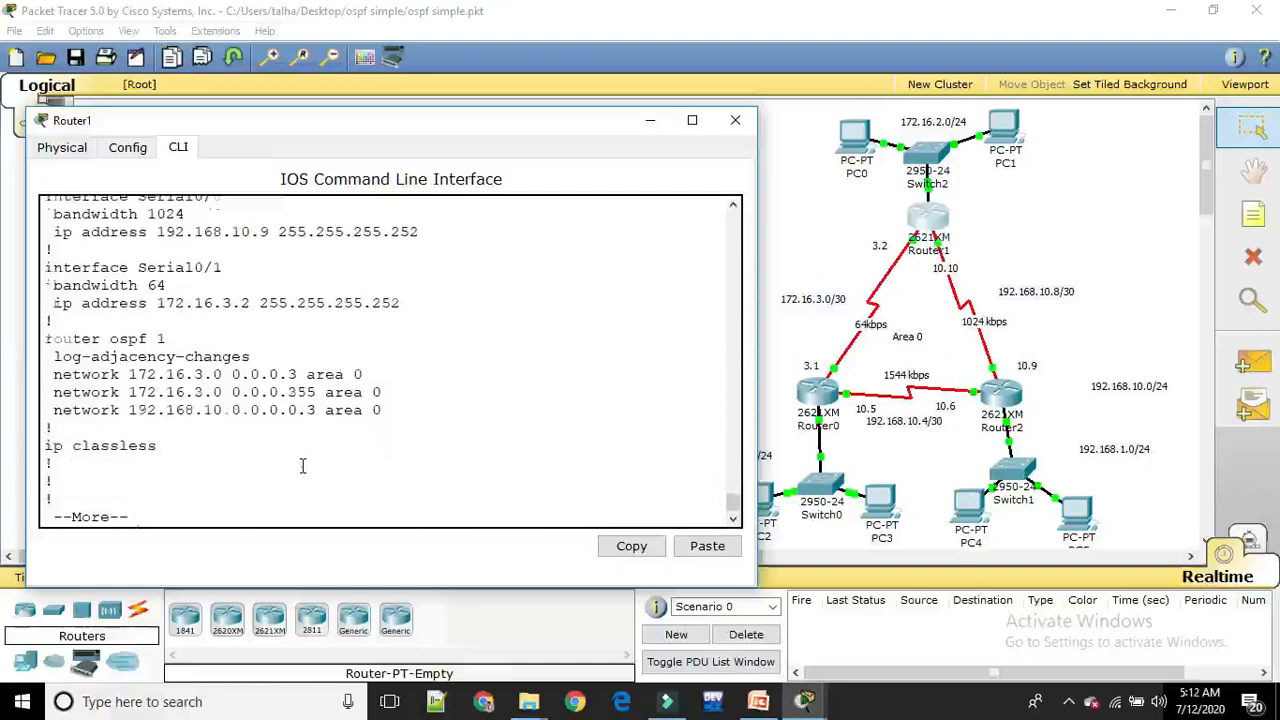
key(Return)
key(Return)
key(Return)
key(Return)
key(Return)
key(Return)
key(Return)
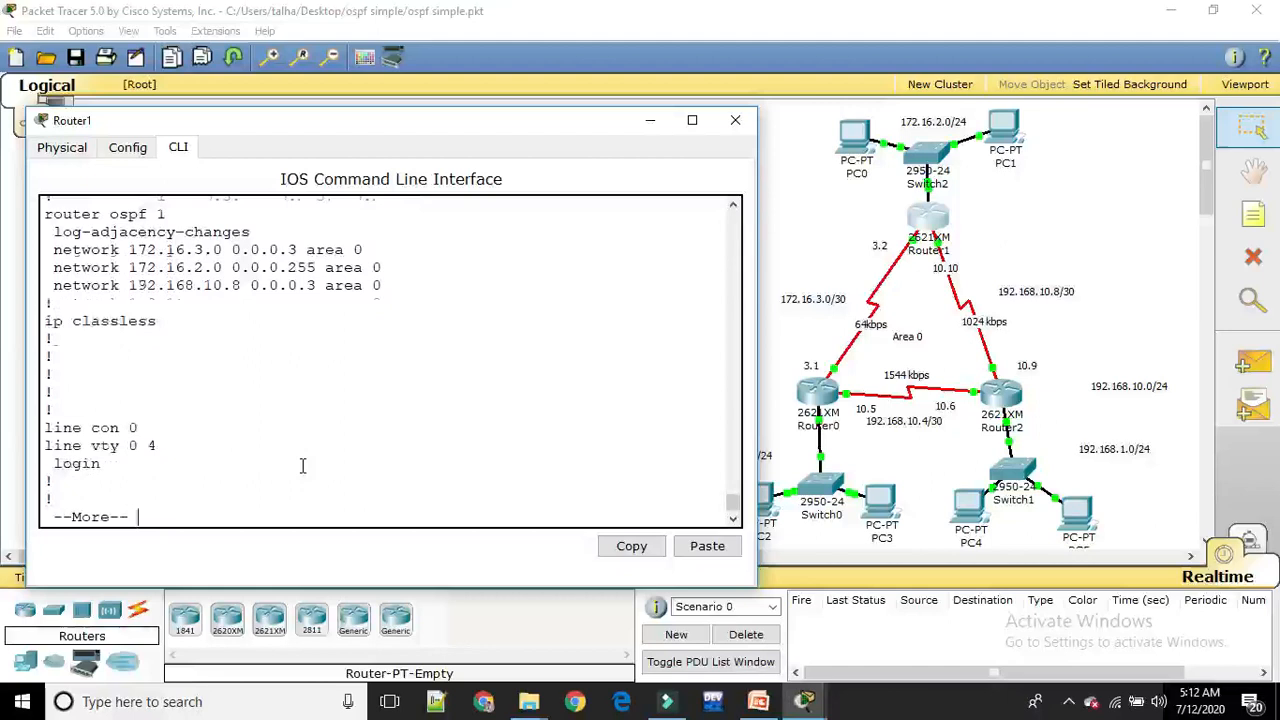
key(Return)
key(Return)
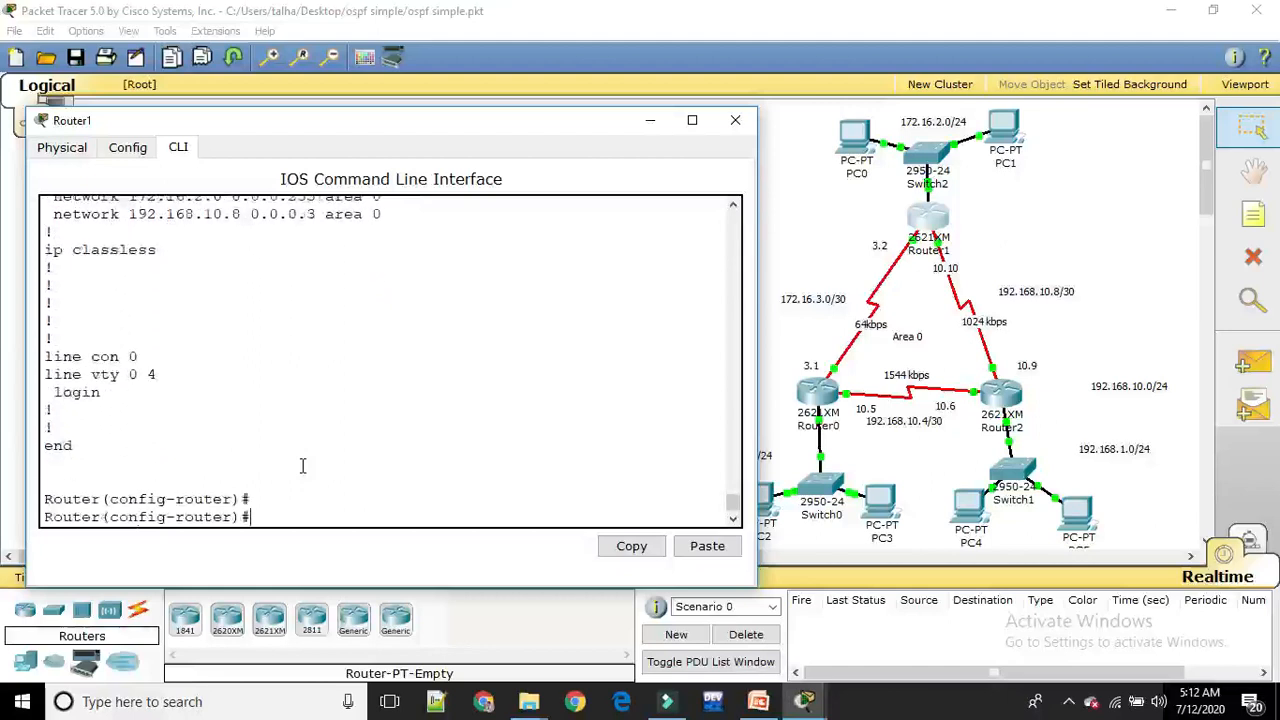
- Leave OSPF configuration mode on Router1 with exit, returning to global configuration mode
text(exot)
key(BackSpace)
key(BackSpace)
text(it)
key(Return)
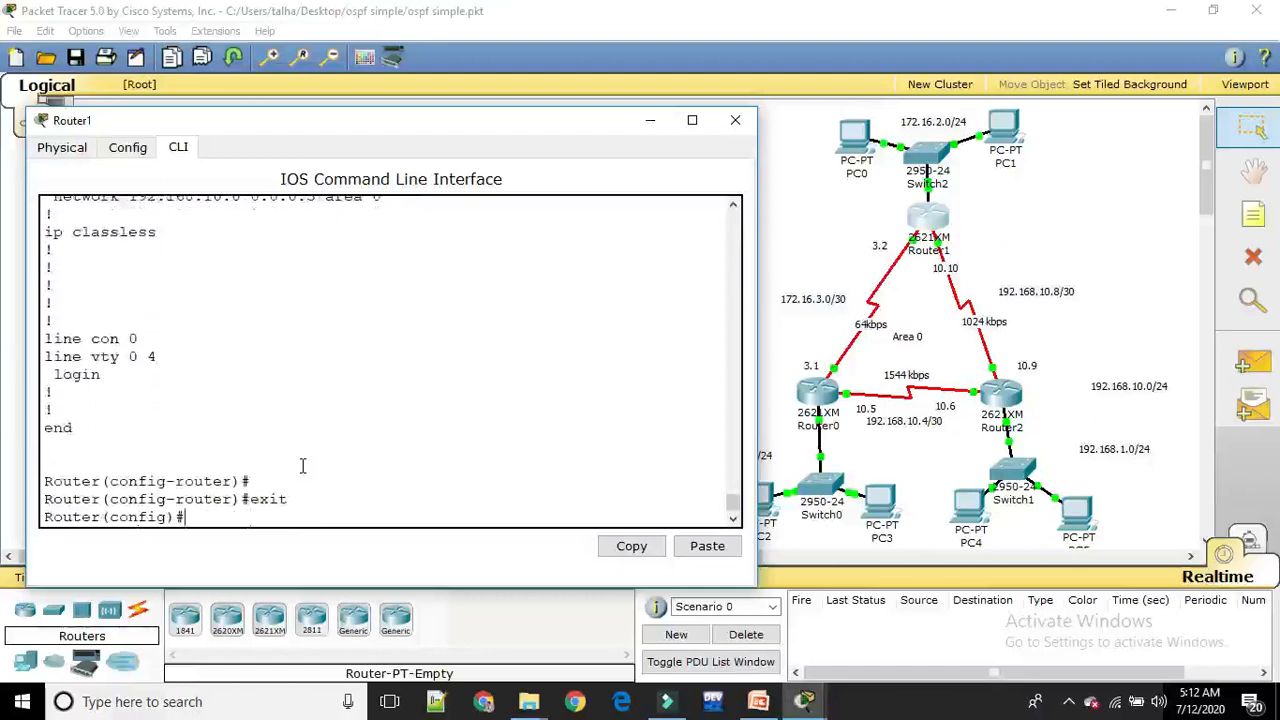
- Recheck Router1's OSPF network statements and the interface address summary in the topology, and reopen Router1's command line
scroll(302, 465, up, 1)
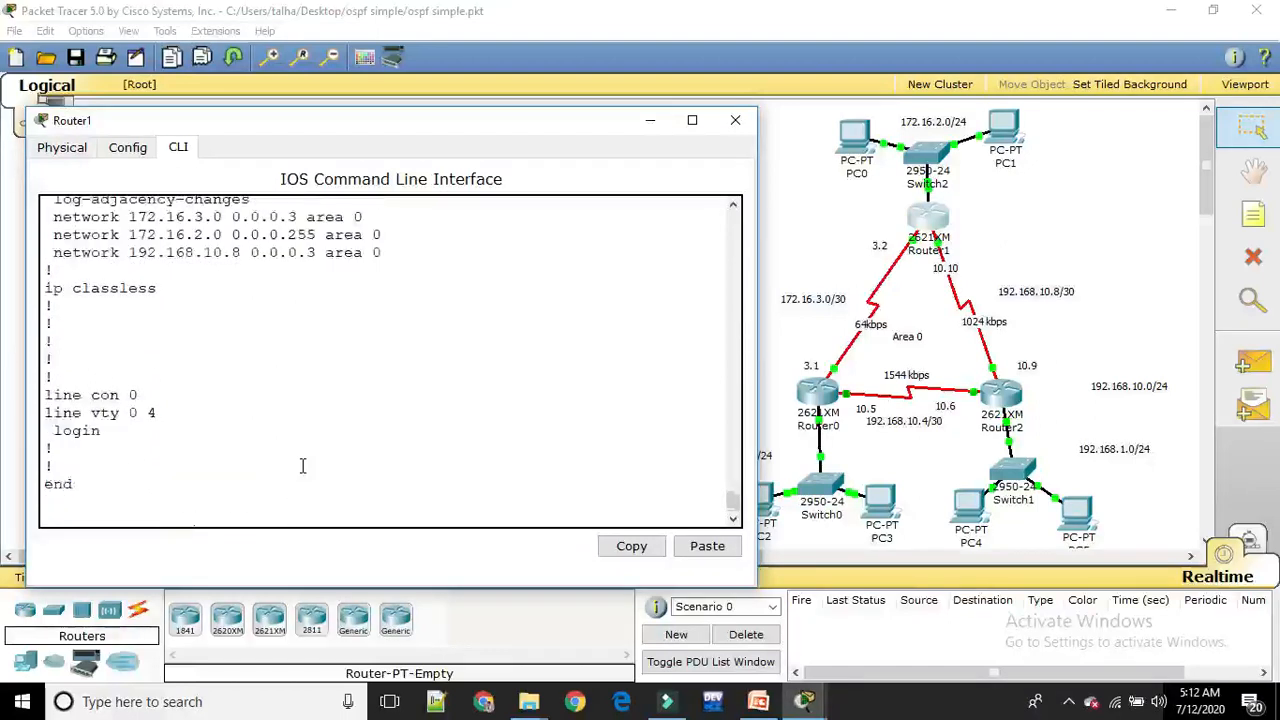
scroll(302, 465, up, 1)
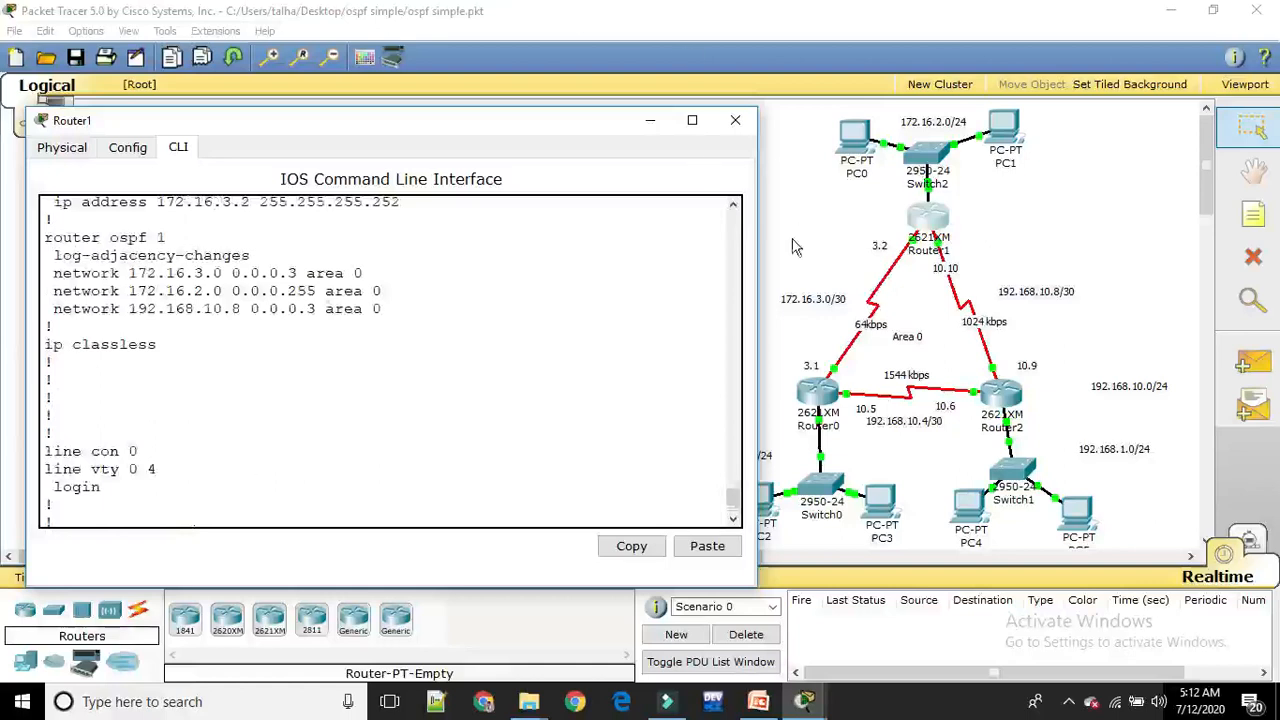
click(792, 247)
click(938, 252)
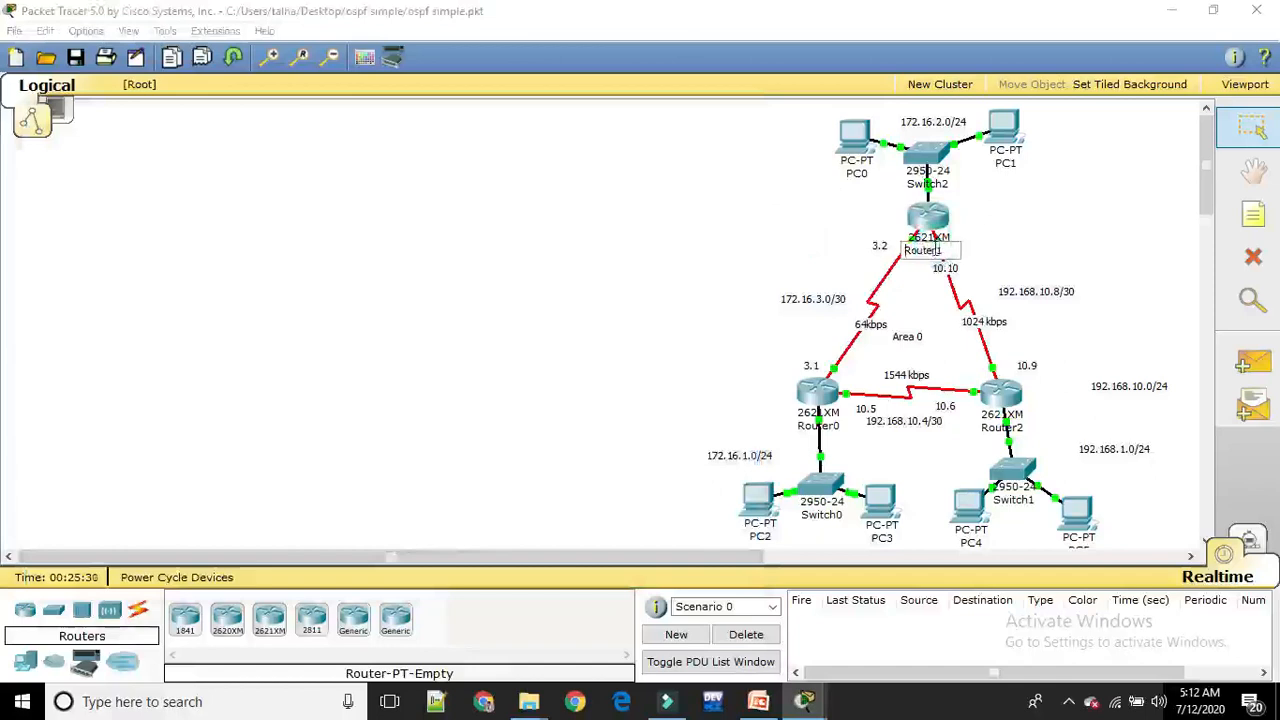
click(1030, 245)
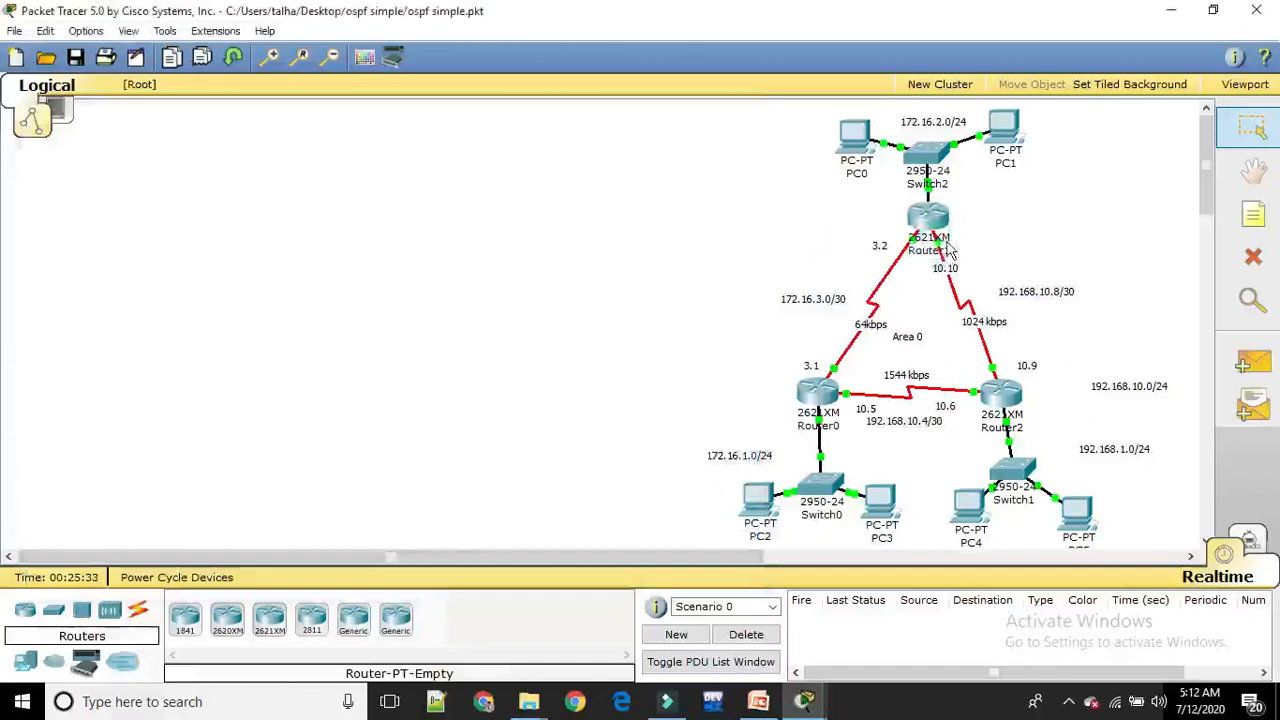
mouse_move(938, 252)
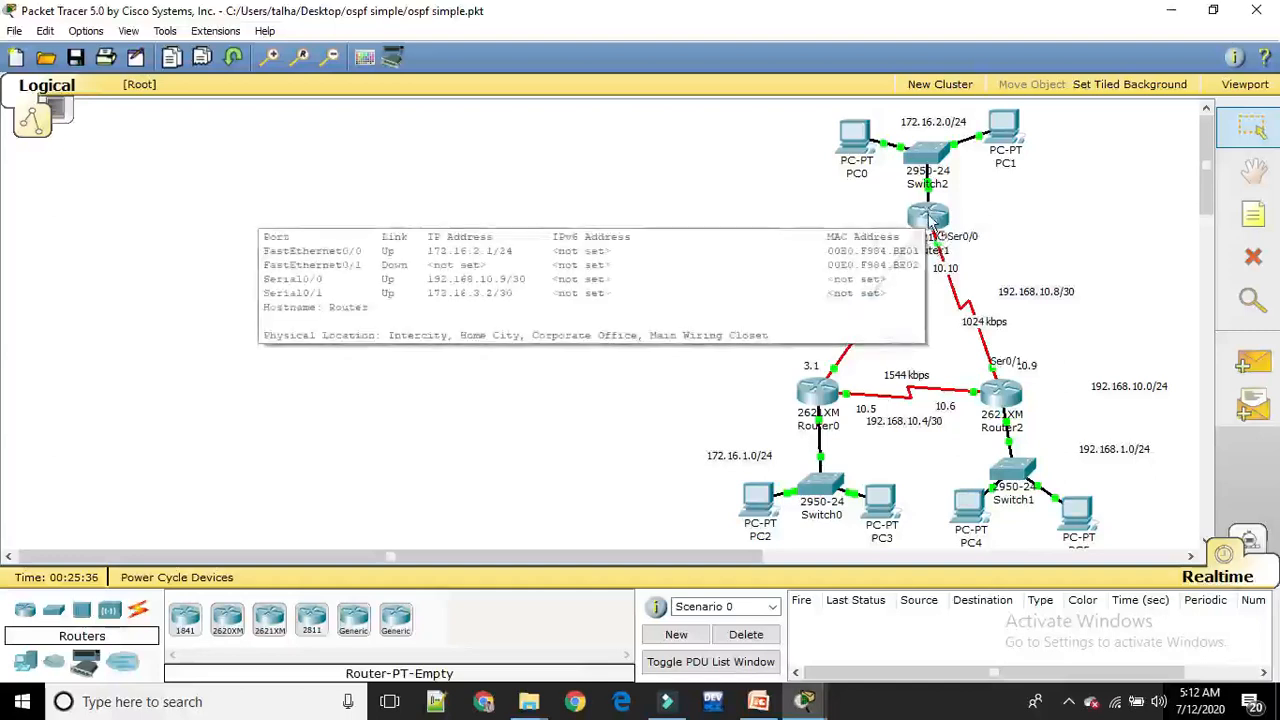
click(934, 220)
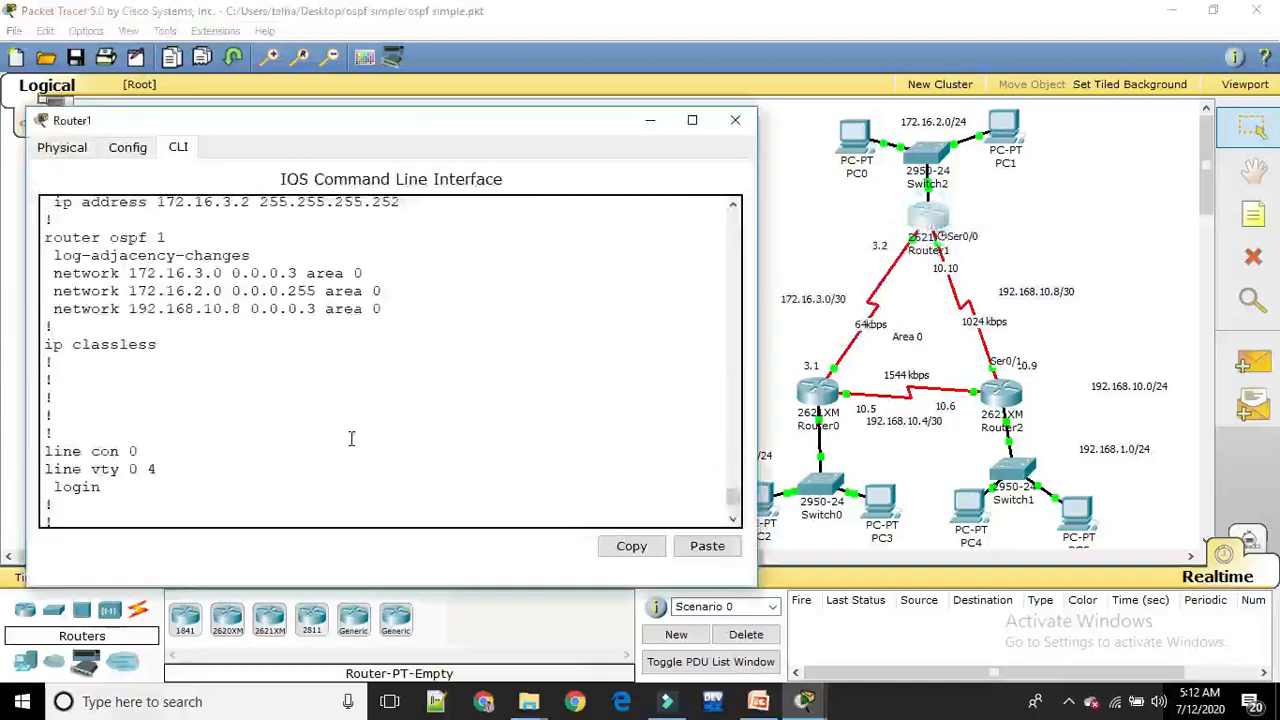
- Assign IP address 192.168.10.10 with mask 255.255.255.252 to Router1's s0/0 interface using int s0/0 and ip add
scroll(352, 438, down, 3)
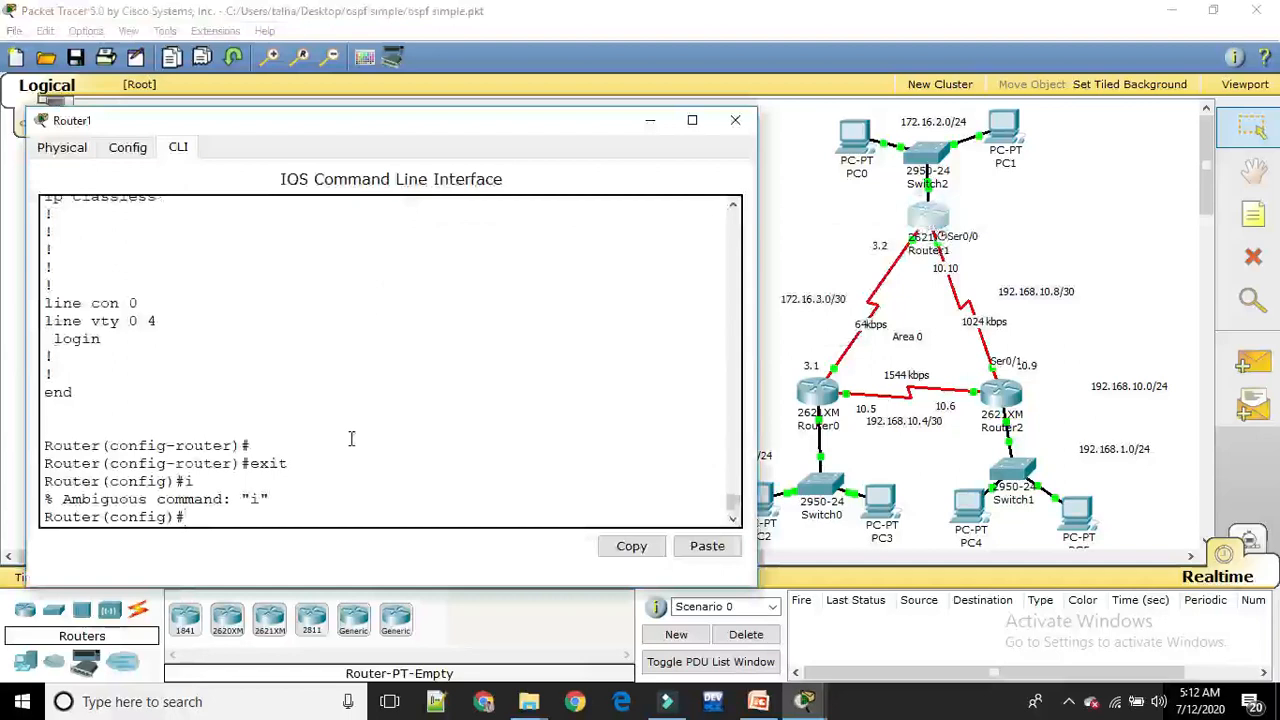
text(int s)
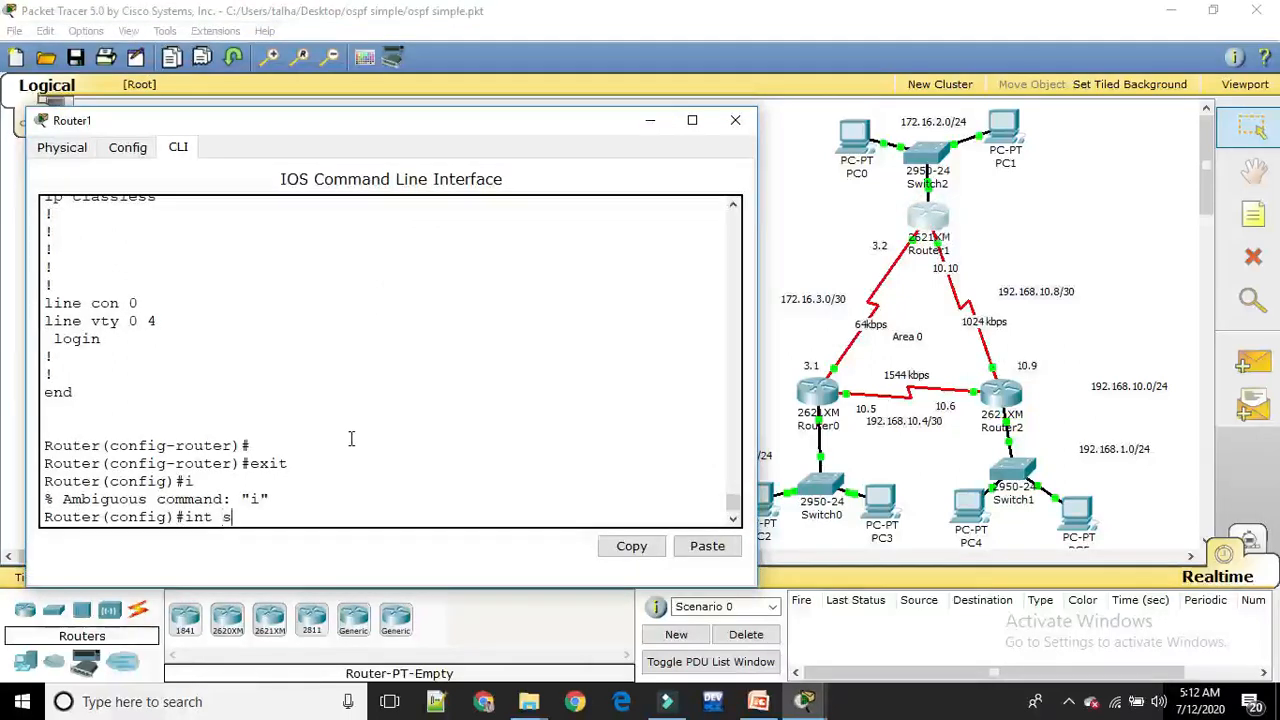
text(0/0)
key(Return)
text(ip add)
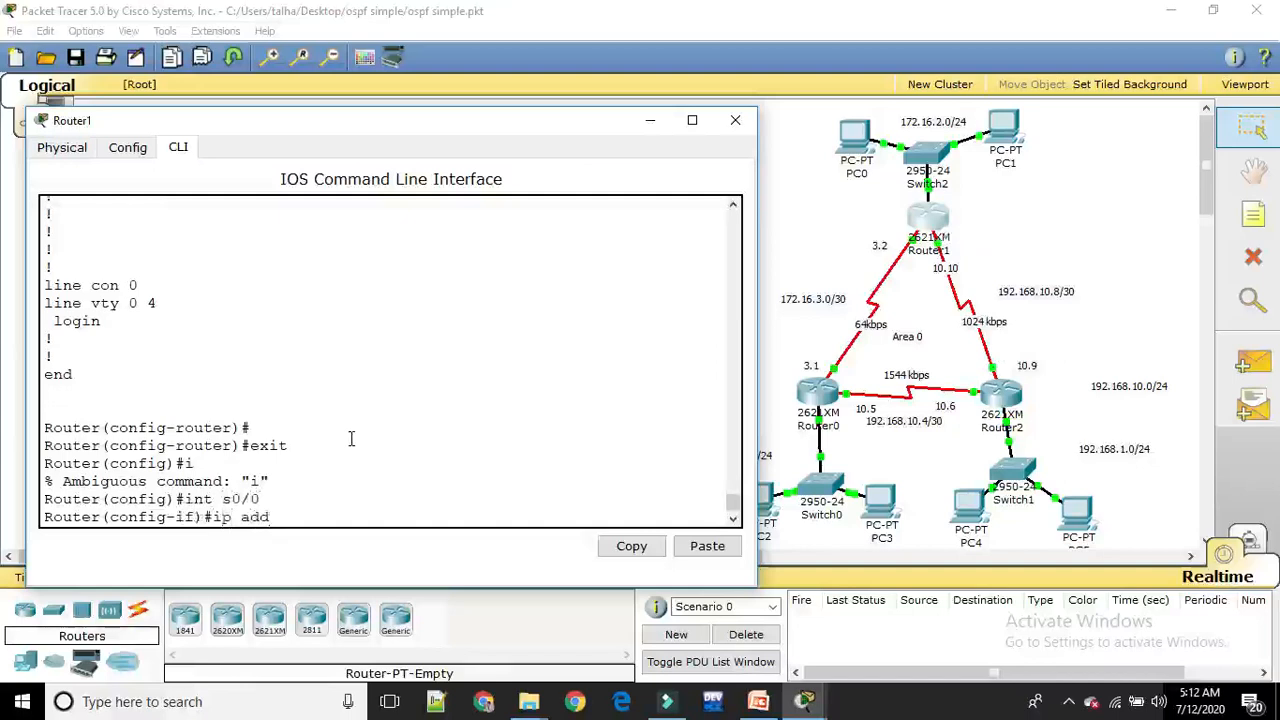
text( 1)
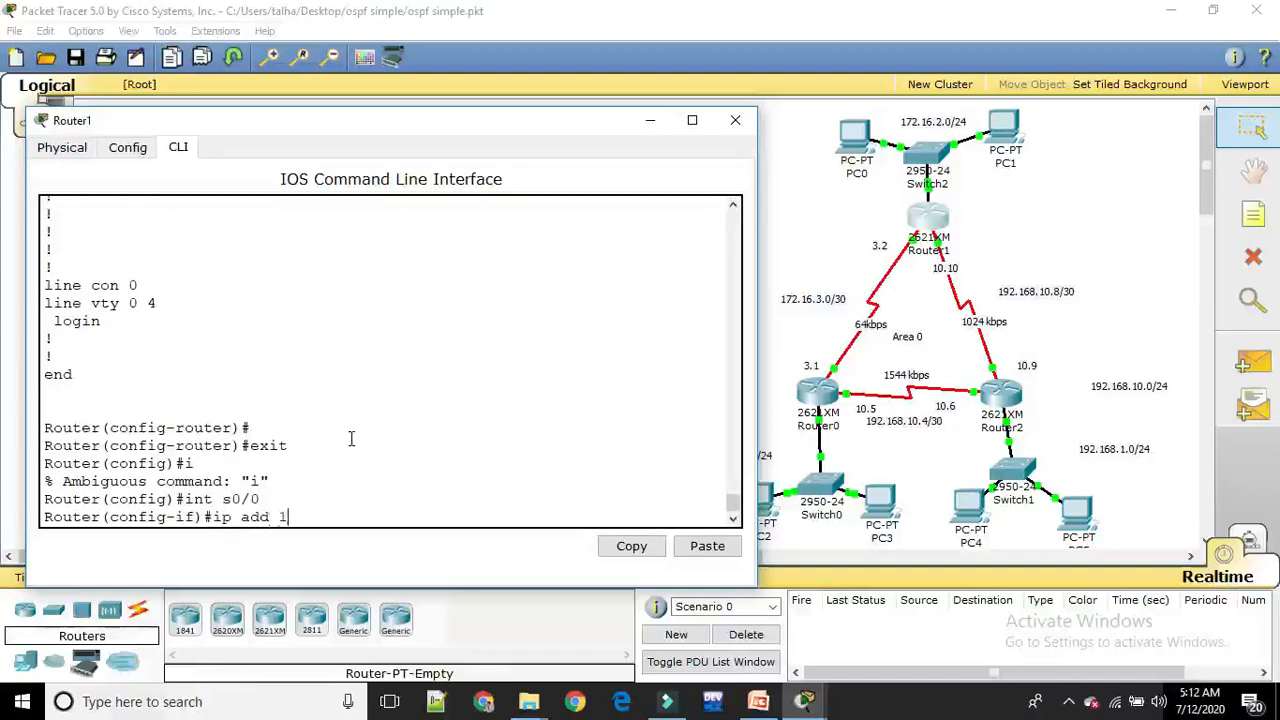
text(92.168.10.10)
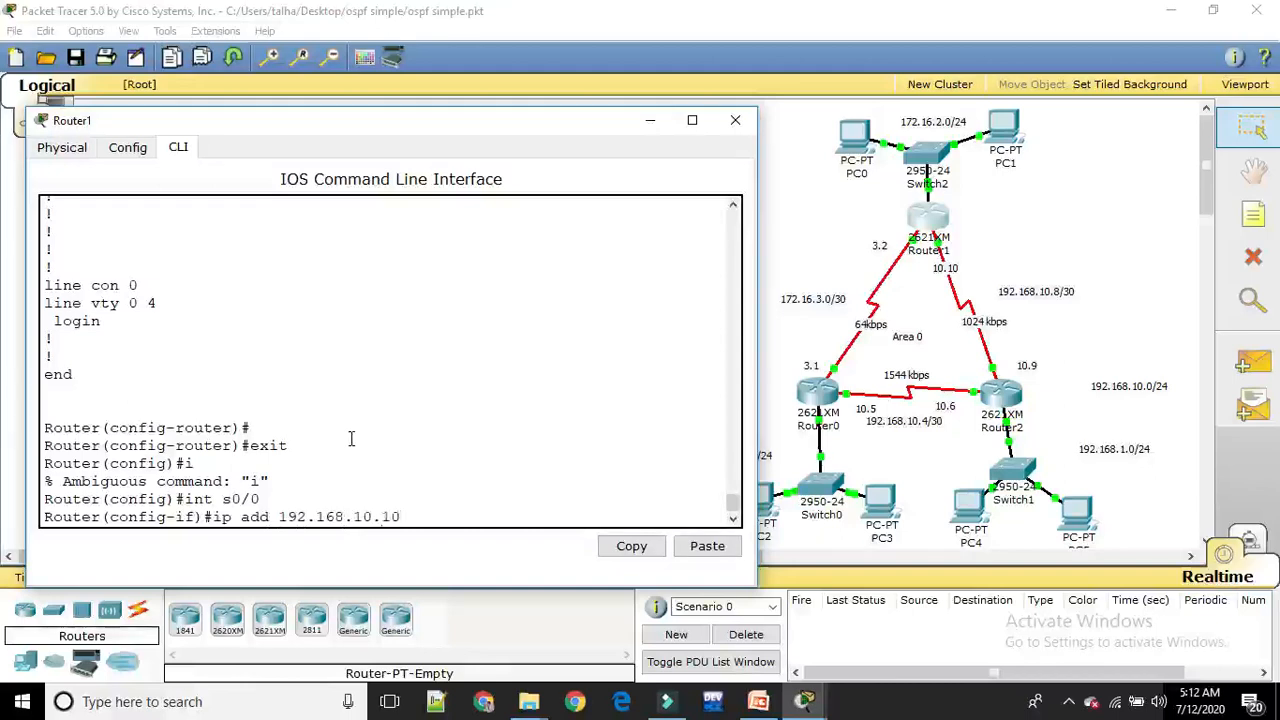
text( 255.255.255.252)
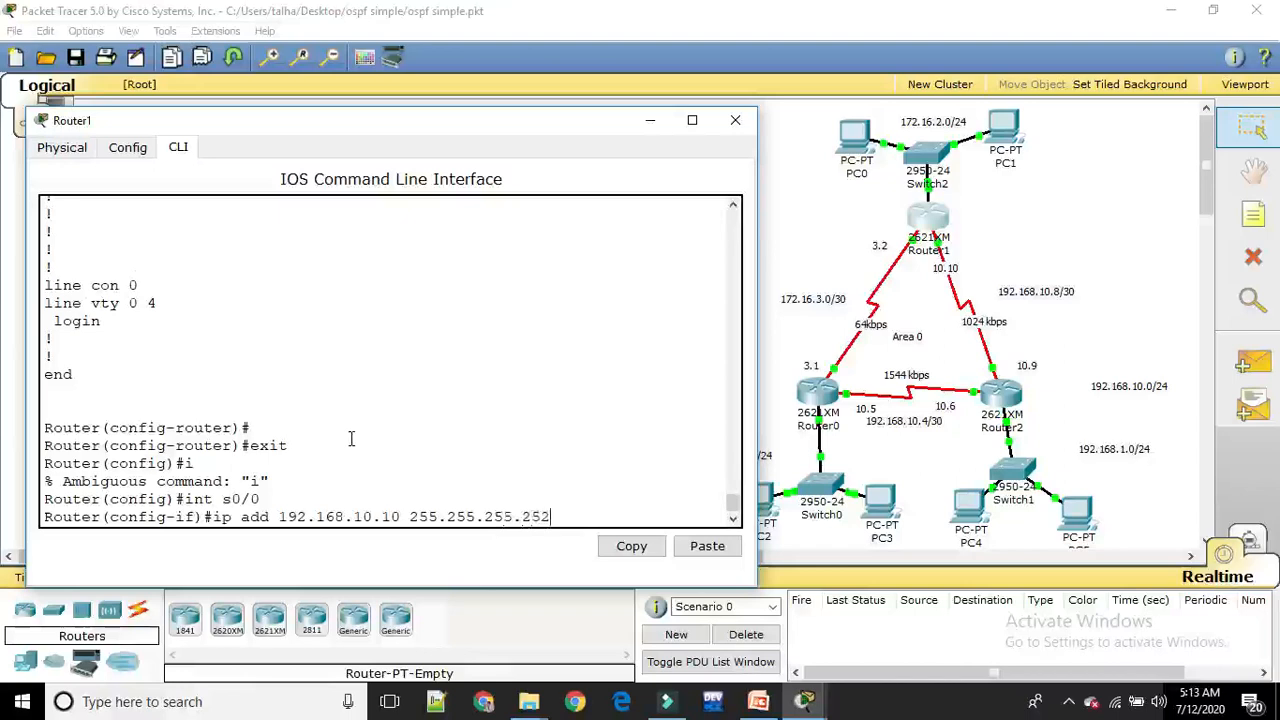
key(Return)
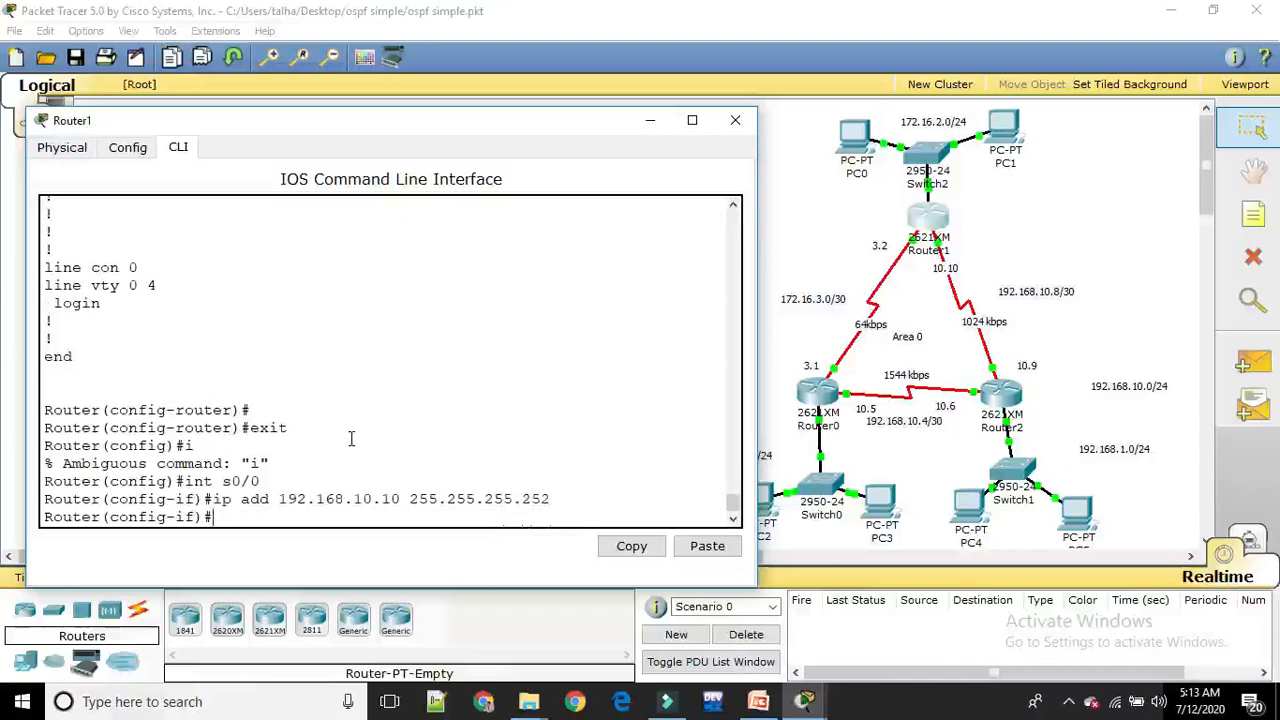
- Display Router1's routing table twice with do sh ip route to check for OSPF-learned routes
text(do sh )
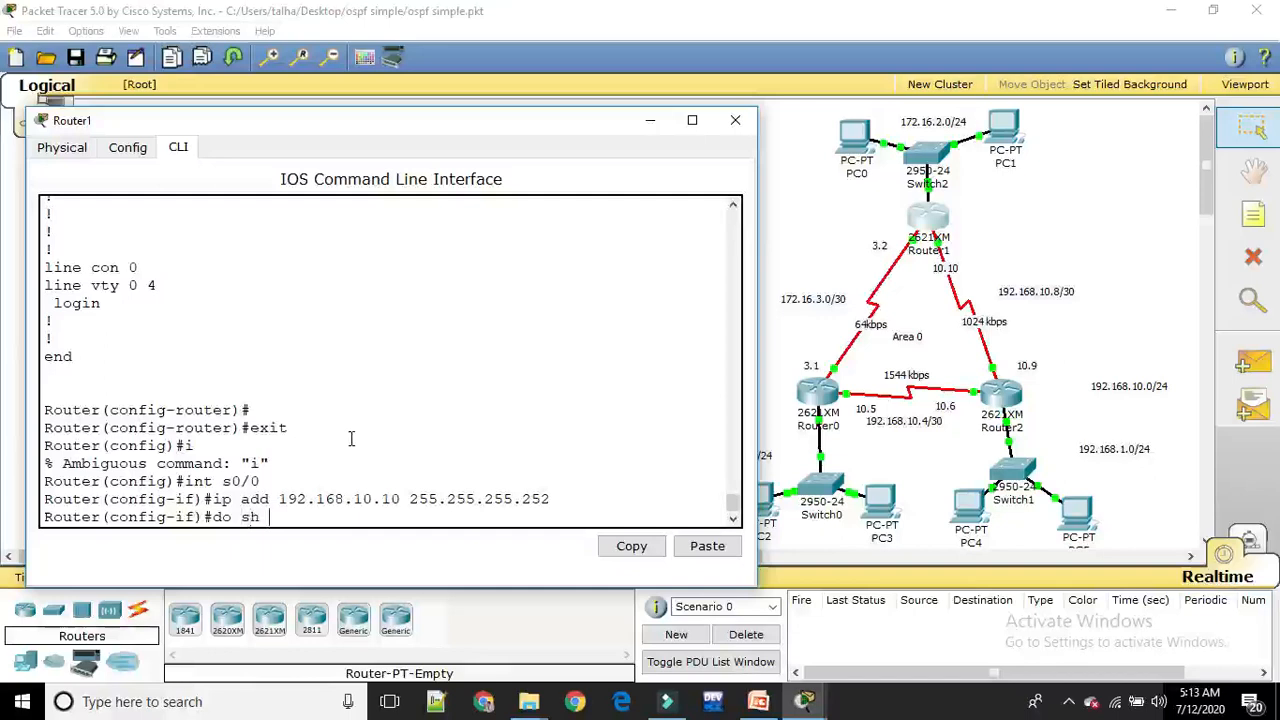
text(ip route)
key(Return)
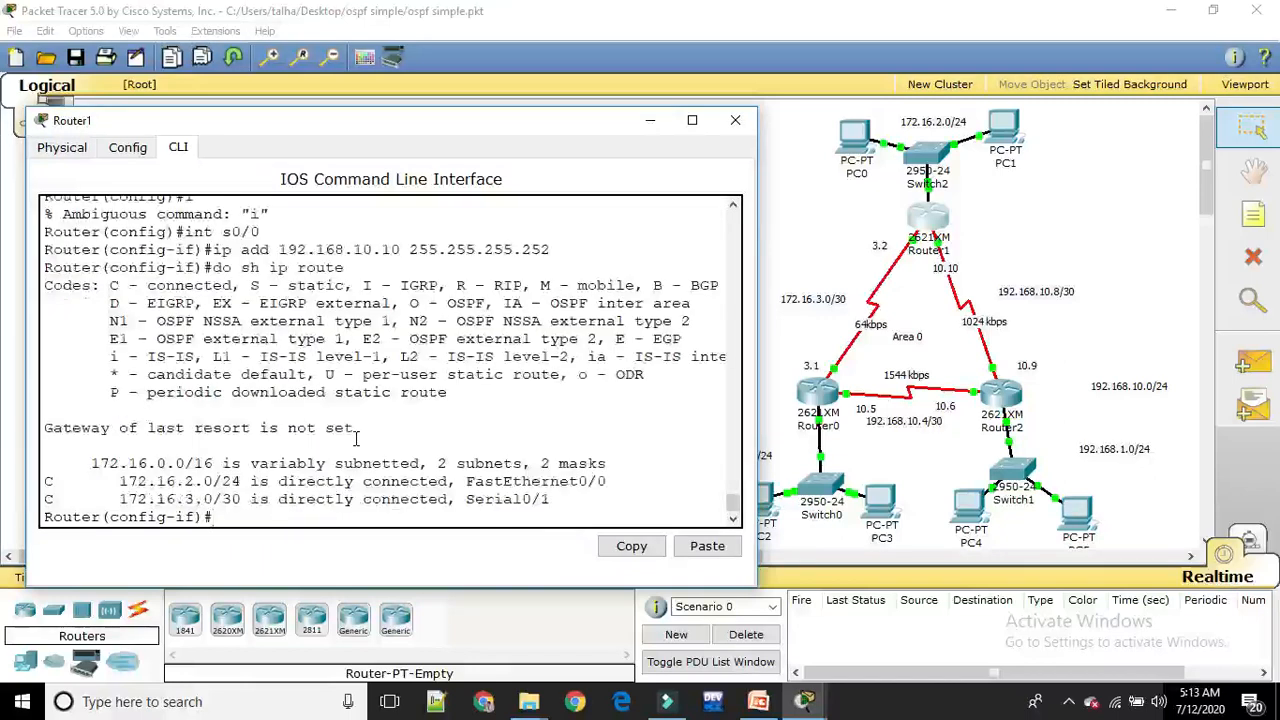
key(Up)
key(Return)
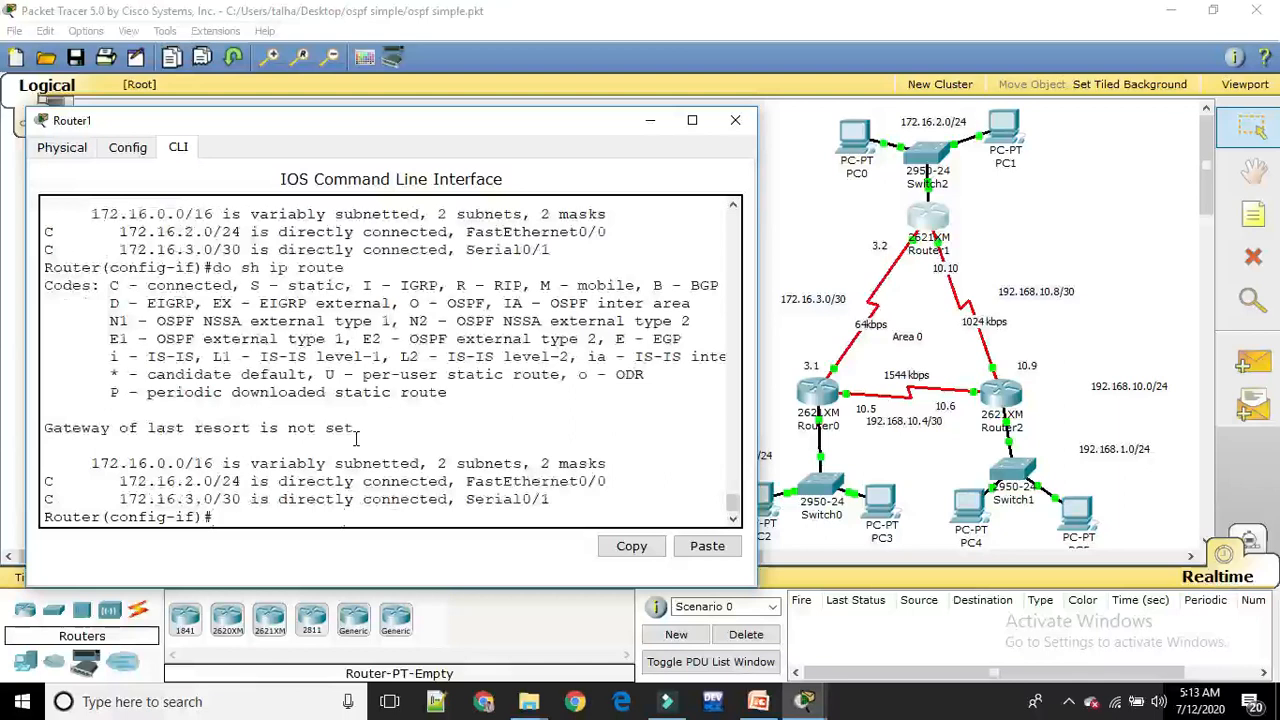